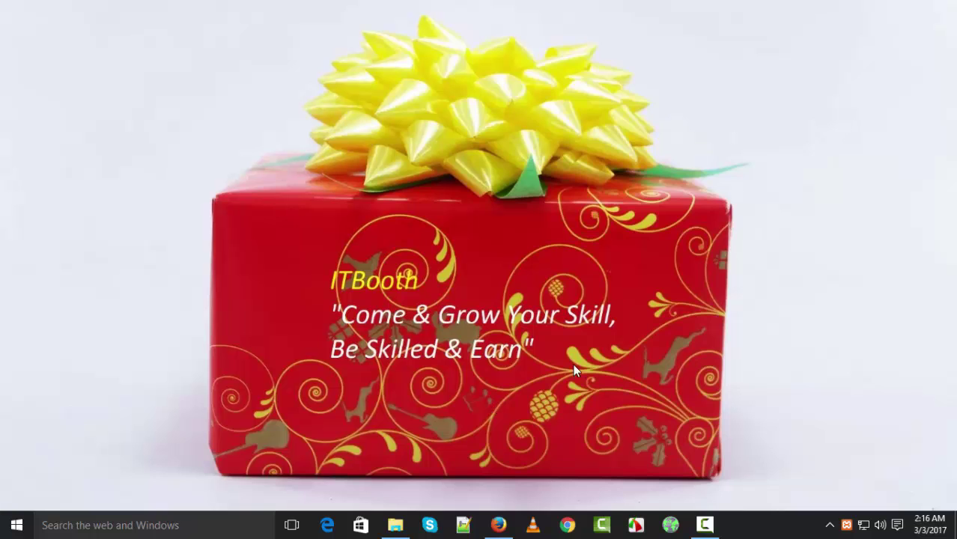
Switch to Firefox and open the site's public home page in a new tab from the WordPress dashboard.
{"action": "left_click", "coordinate": [498, 525]}
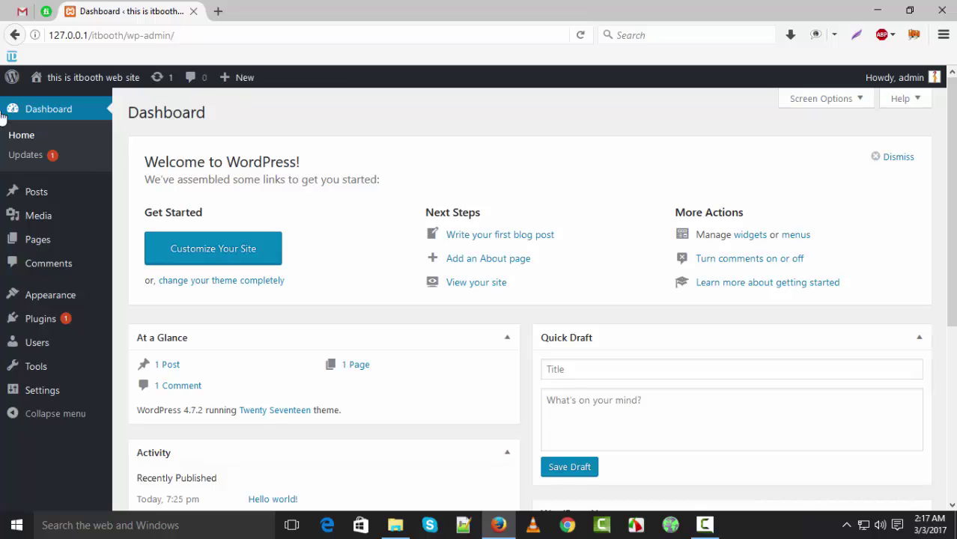
{"action": "mouse_move", "coordinate": [82, 87]}
{"action": "mouse_move", "coordinate": [51, 79]}
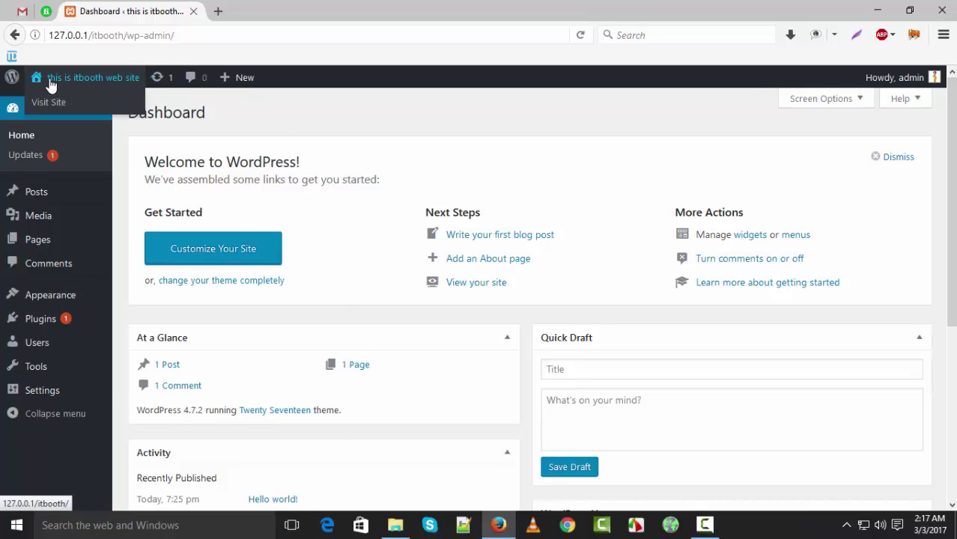
{"action": "middle_click", "coordinate": [103, 83]}
{"action": "key", "text": "ctrl+Tab"}
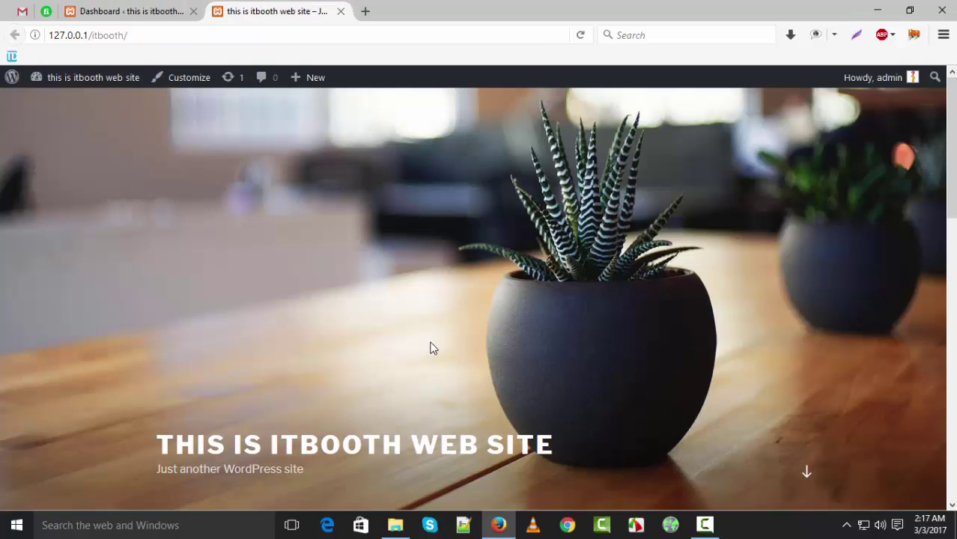
Look through the public home page from header to footer, comparing it with the admin dashboard.
{"action": "scroll", "coordinate": [433, 344], "scroll_direction": "down", "scroll_amount": 5}
{"action": "scroll", "coordinate": [438, 353], "scroll_direction": "down", "scroll_amount": 5}
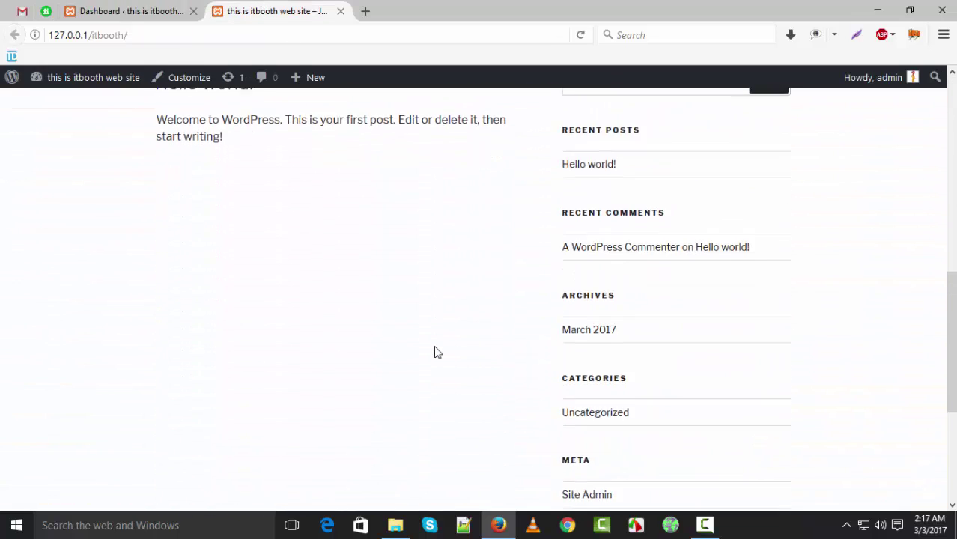
{"action": "scroll", "coordinate": [442, 342], "scroll_direction": "up", "scroll_amount": 10}
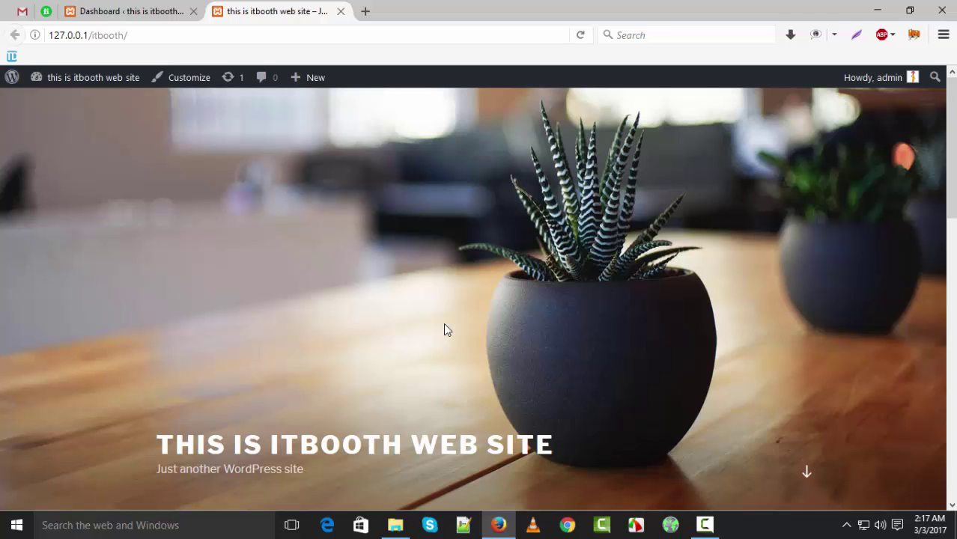
{"action": "scroll", "coordinate": [445, 329], "scroll_direction": "down", "scroll_amount": 10}
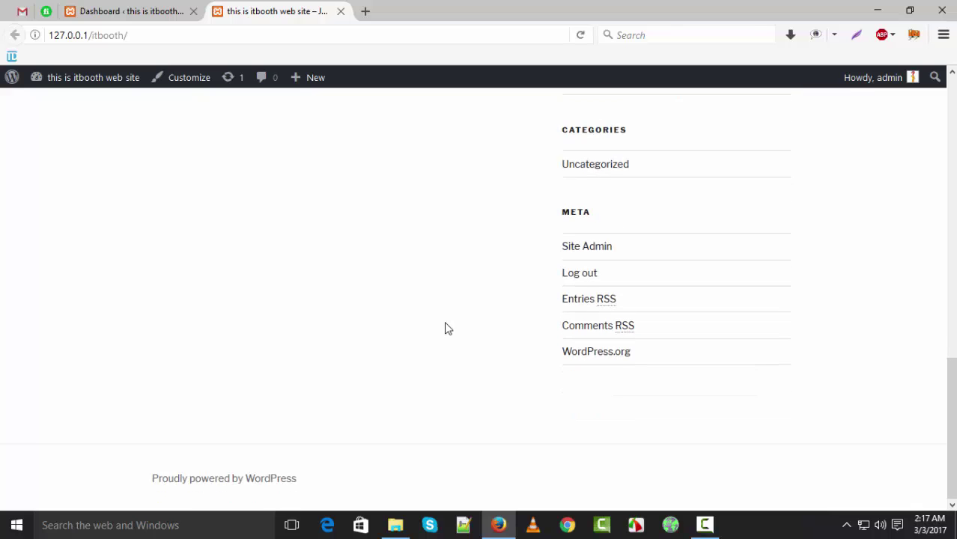
{"action": "scroll", "coordinate": [445, 330], "scroll_direction": "up", "scroll_amount": 10}
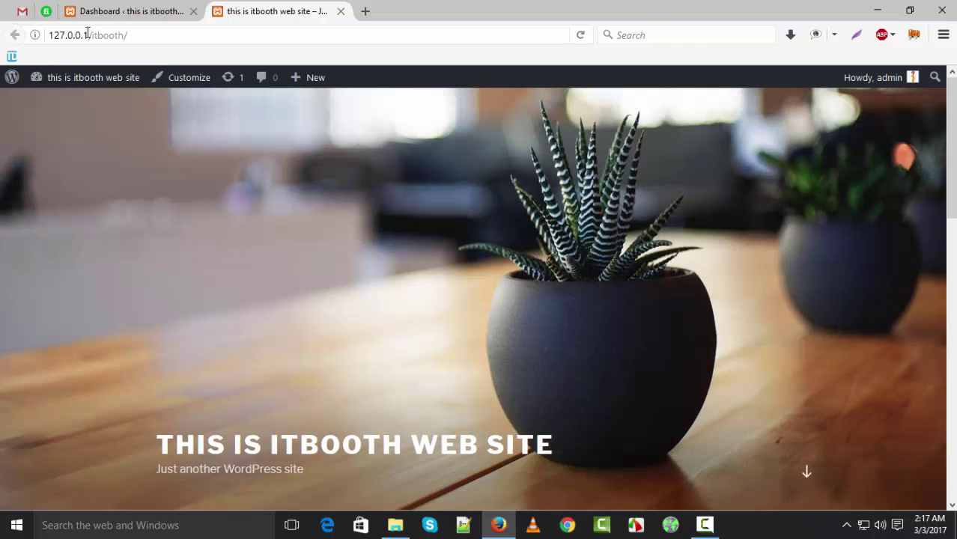
{"action": "left_click", "coordinate": [135, 11]}
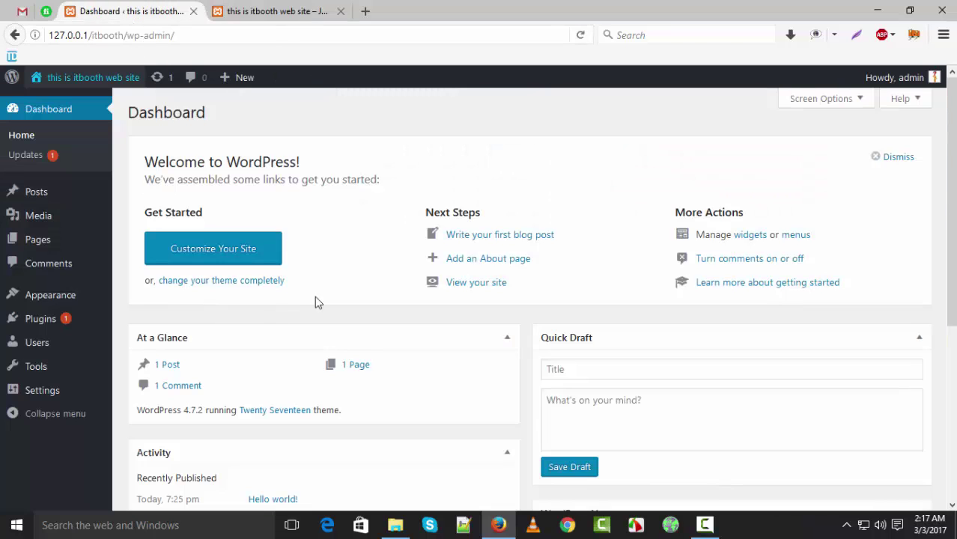
{"action": "left_click", "coordinate": [249, 9]}
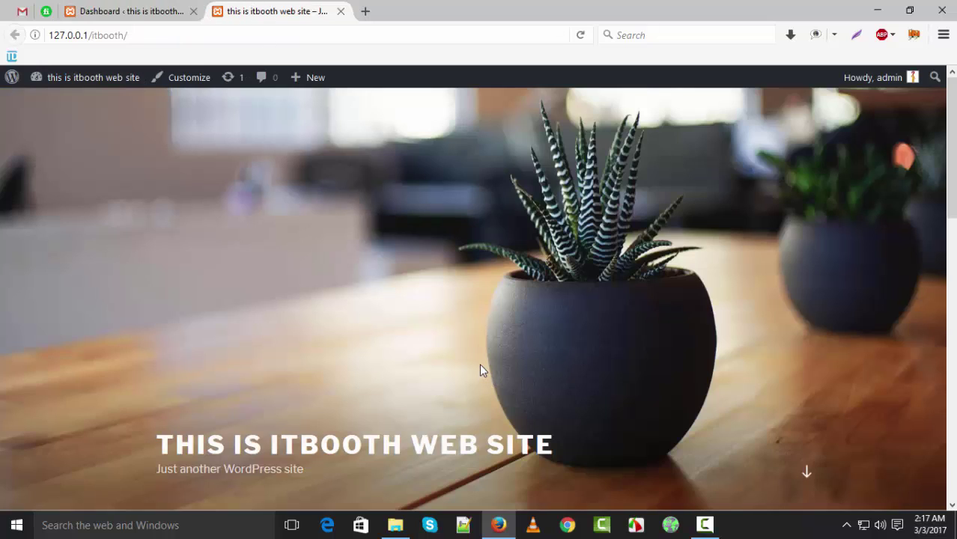
{"action": "left_click", "coordinate": [132, 11]}
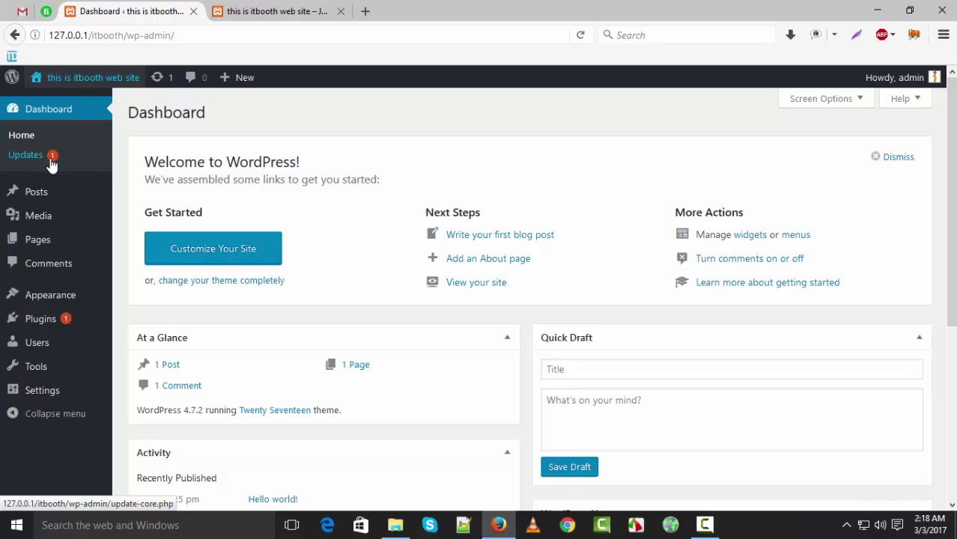
{"action": "mouse_move", "coordinate": [42, 193]}
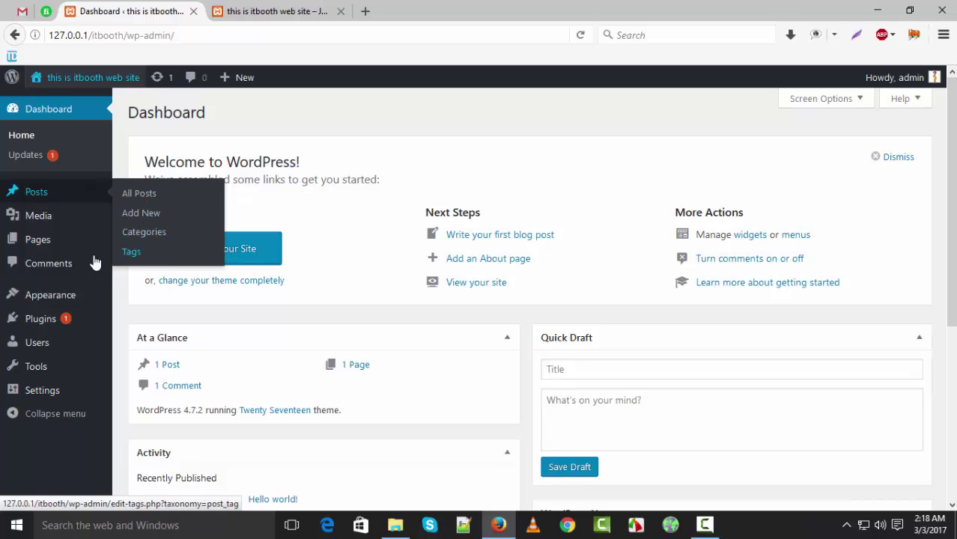
{"action": "mouse_move", "coordinate": [43, 226]}
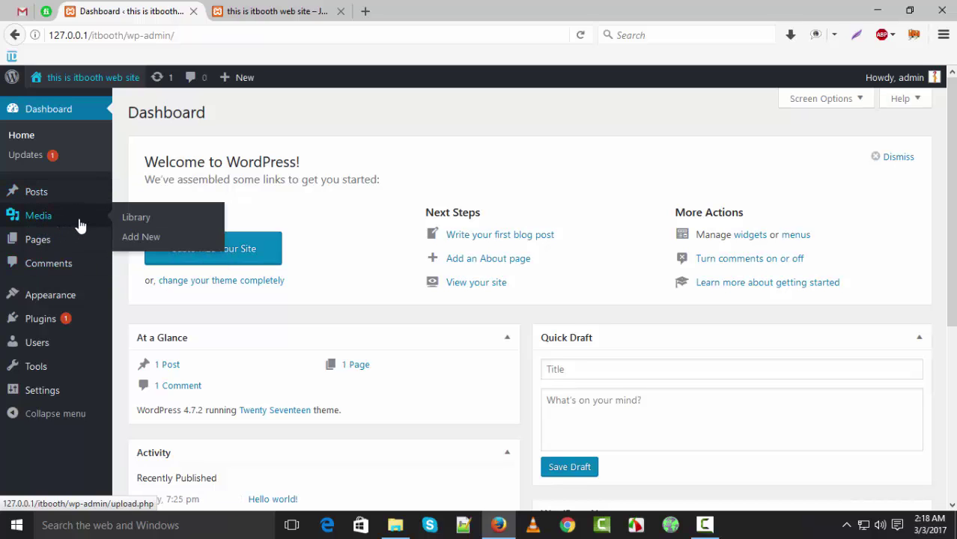
{"action": "mouse_move", "coordinate": [61, 252]}
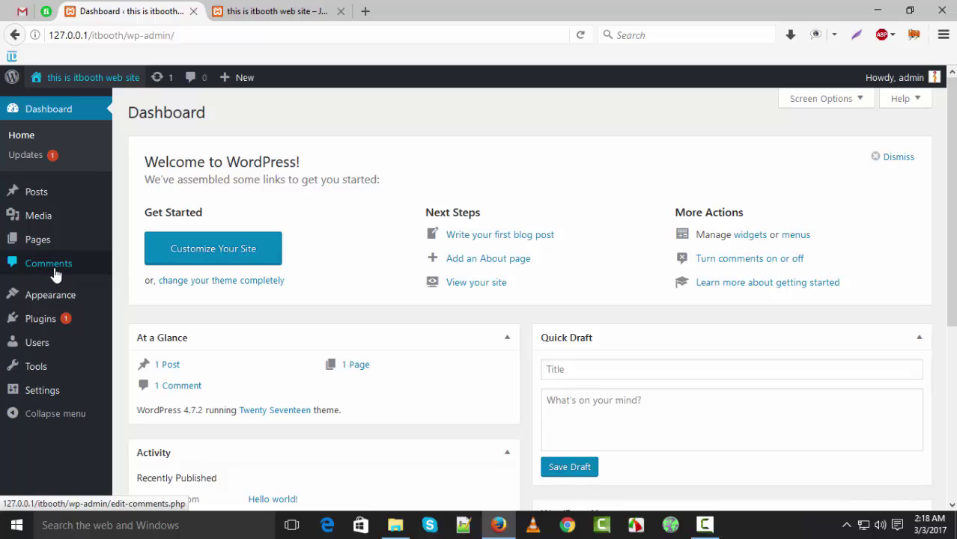
{"action": "mouse_move", "coordinate": [65, 300]}
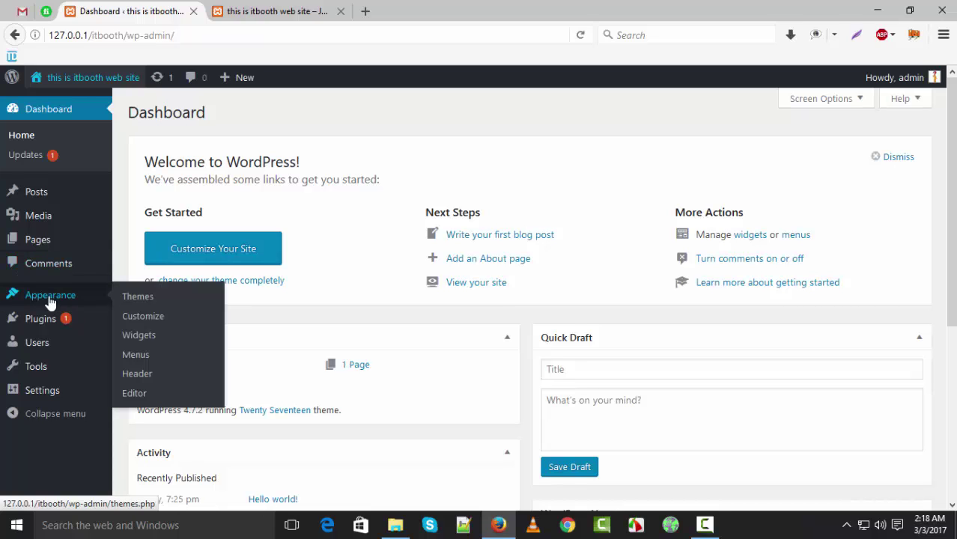
{"action": "mouse_move", "coordinate": [42, 349]}
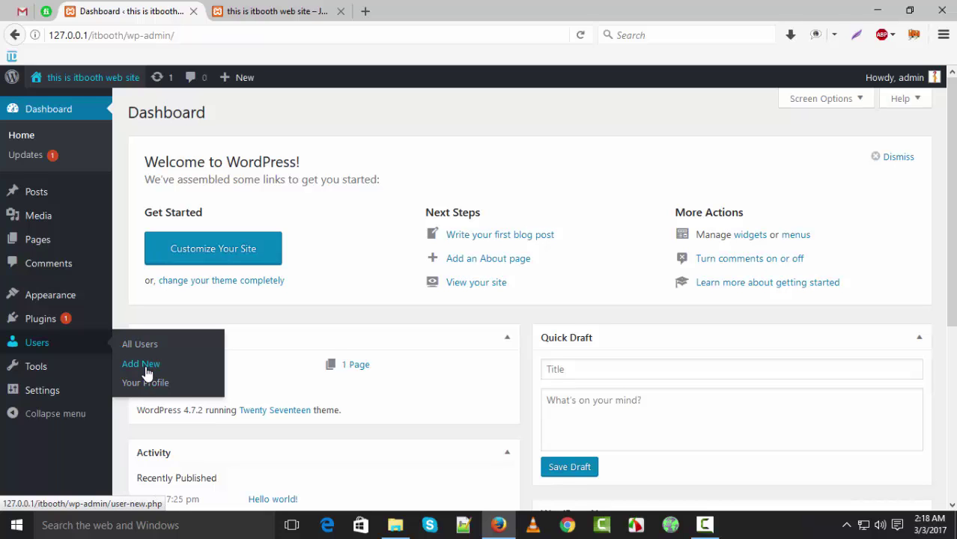
{"action": "mouse_move", "coordinate": [38, 372]}
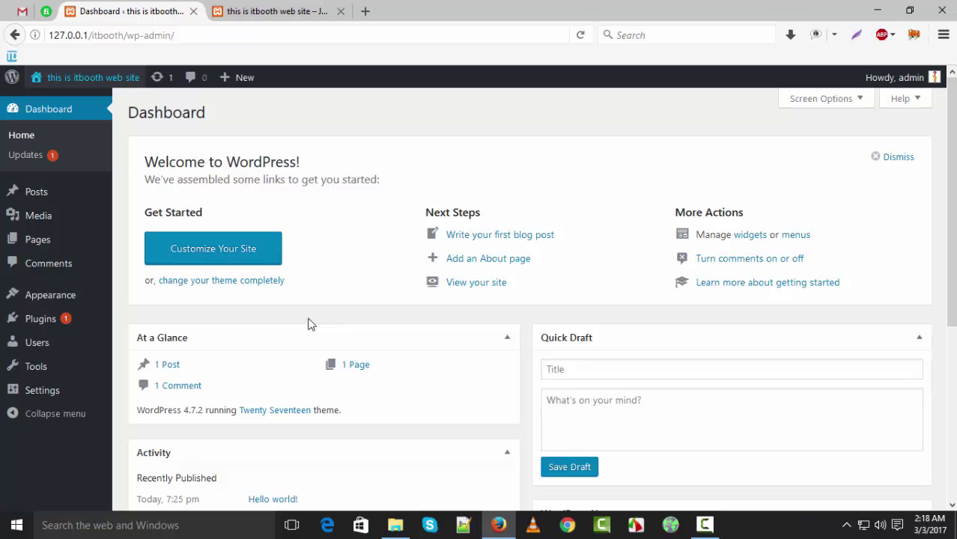
Collapse the admin navigation menu and expand it again.
{"action": "mouse_move", "coordinate": [42, 392]}
{"action": "left_click", "coordinate": [15, 418]}
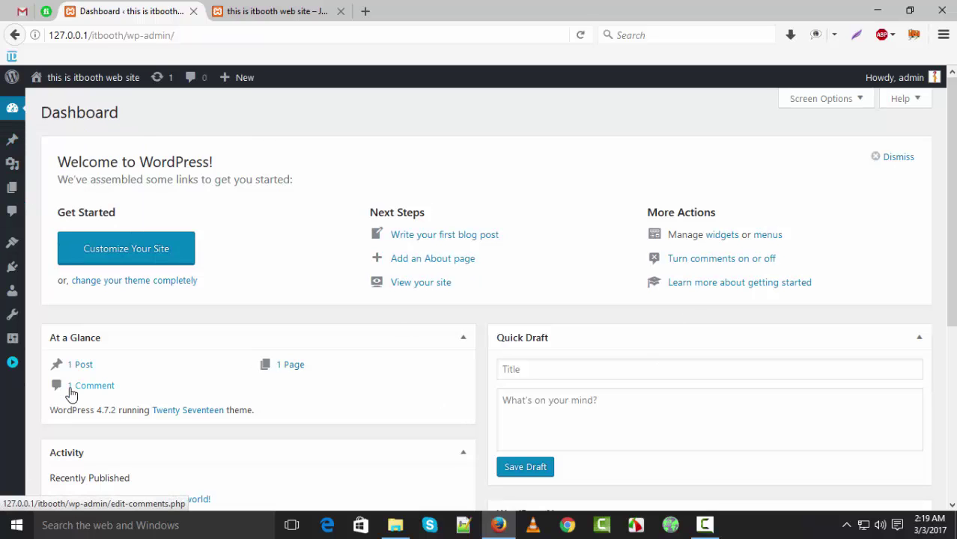
{"action": "left_click", "coordinate": [12, 364]}
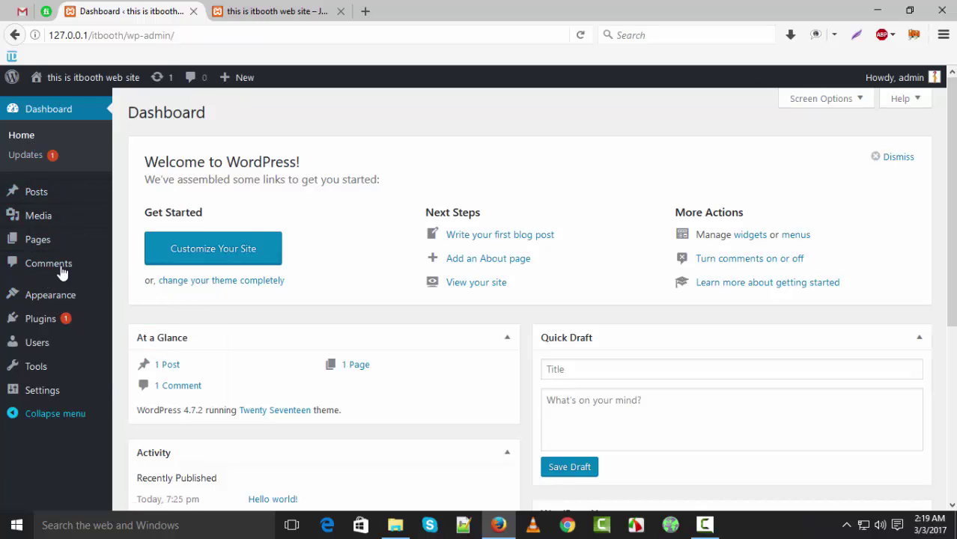
Review the header image, content and footer of the public home page once more.
{"action": "left_click", "coordinate": [256, 11]}
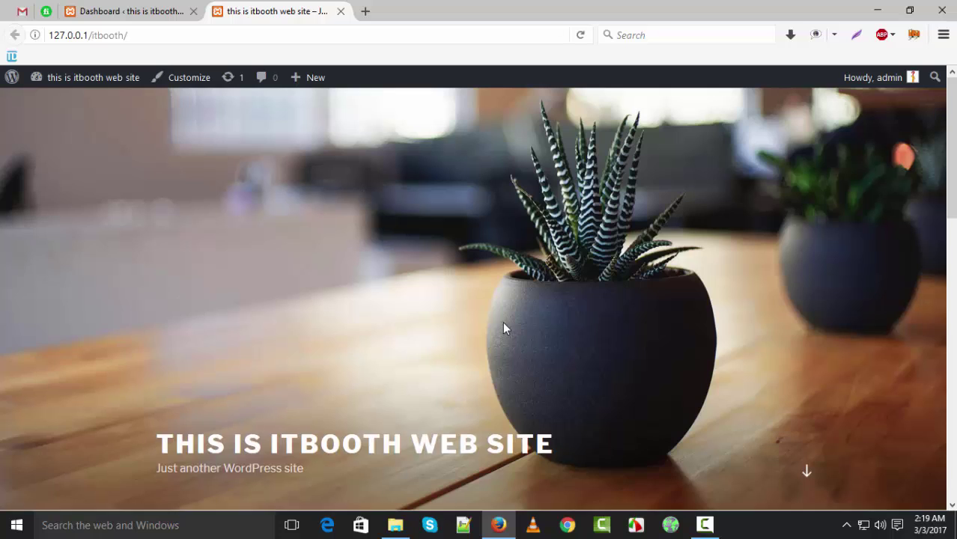
{"action": "scroll", "coordinate": [505, 326], "scroll_direction": "down", "scroll_amount": 10}
{"action": "scroll", "coordinate": [516, 331], "scroll_direction": "up", "scroll_amount": 5}
{"action": "scroll", "coordinate": [522, 332], "scroll_direction": "up", "scroll_amount": 5}
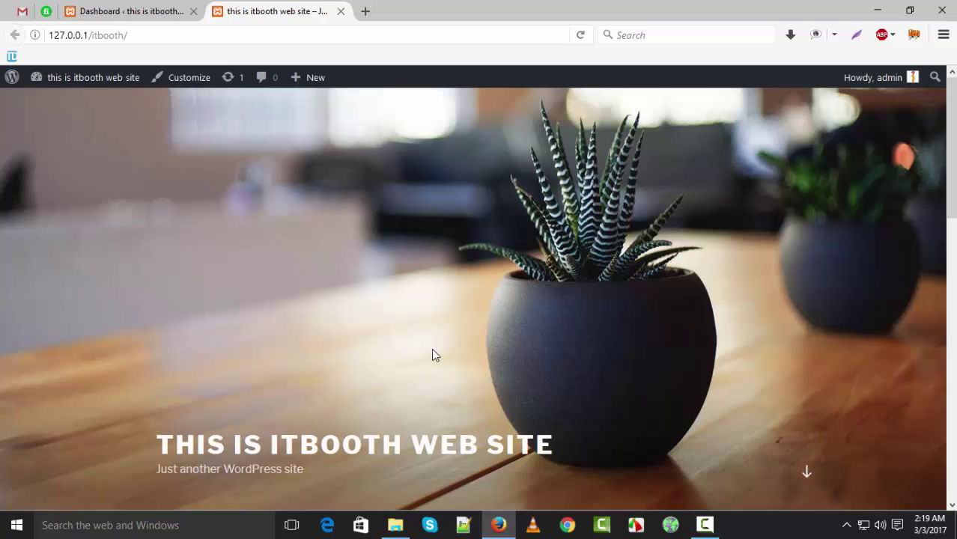
Return to the WordPress dashboard and open the page of installed themes.
{"action": "left_click", "coordinate": [146, 9]}
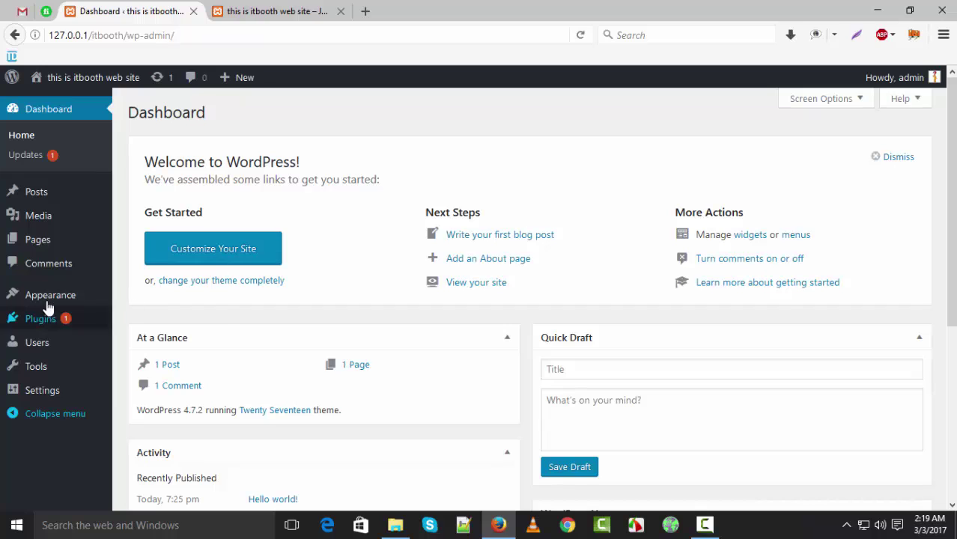
{"action": "mouse_move", "coordinate": [40, 306]}
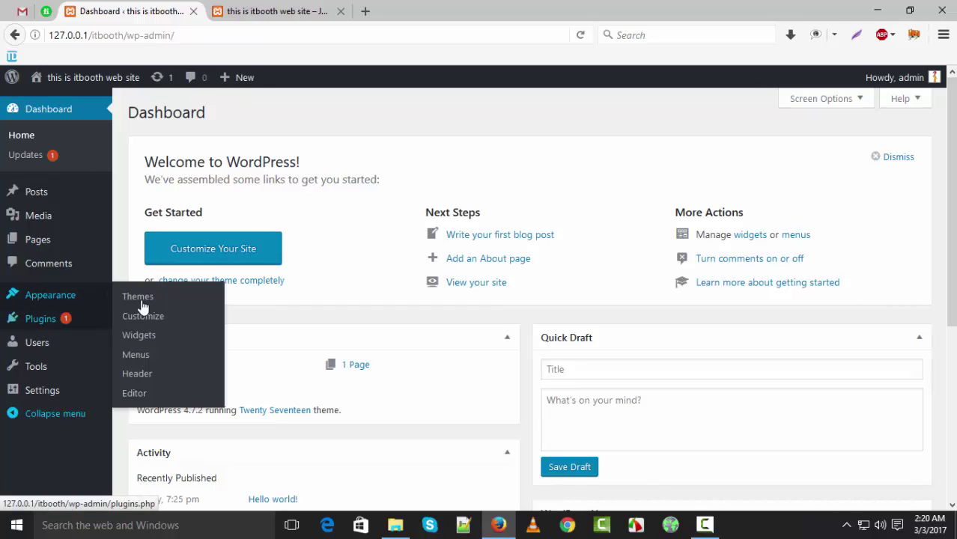
{"action": "left_click", "coordinate": [50, 300]}
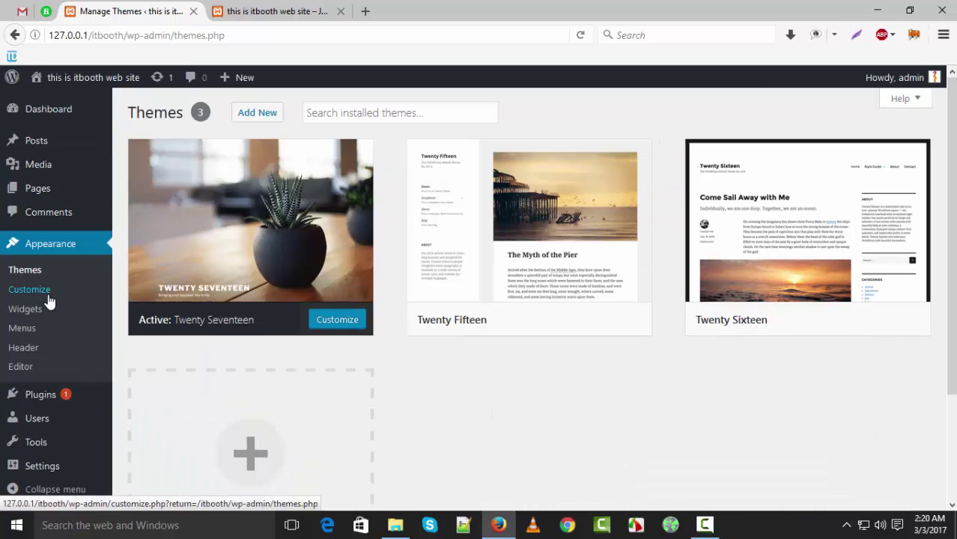
Compare the active Twenty Seventeen theme's thumbnail with the public home page.
{"action": "mouse_move", "coordinate": [316, 176]}
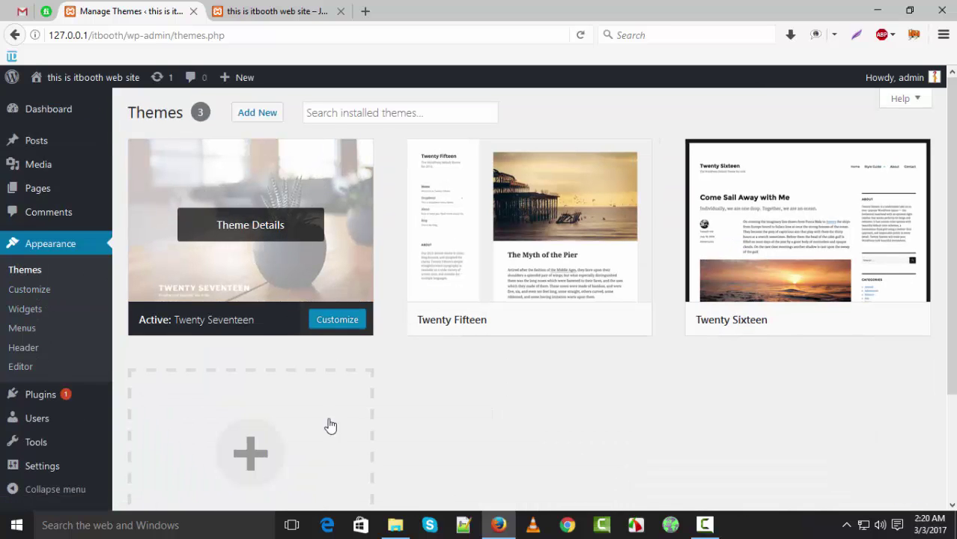
{"action": "left_click", "coordinate": [279, 10]}
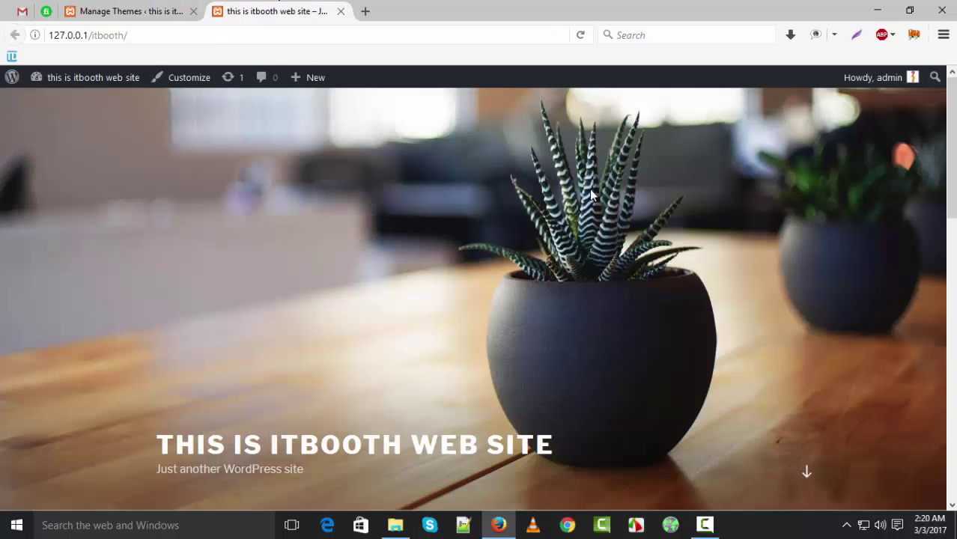
{"action": "key", "text": "ctrl+shift+Tab"}
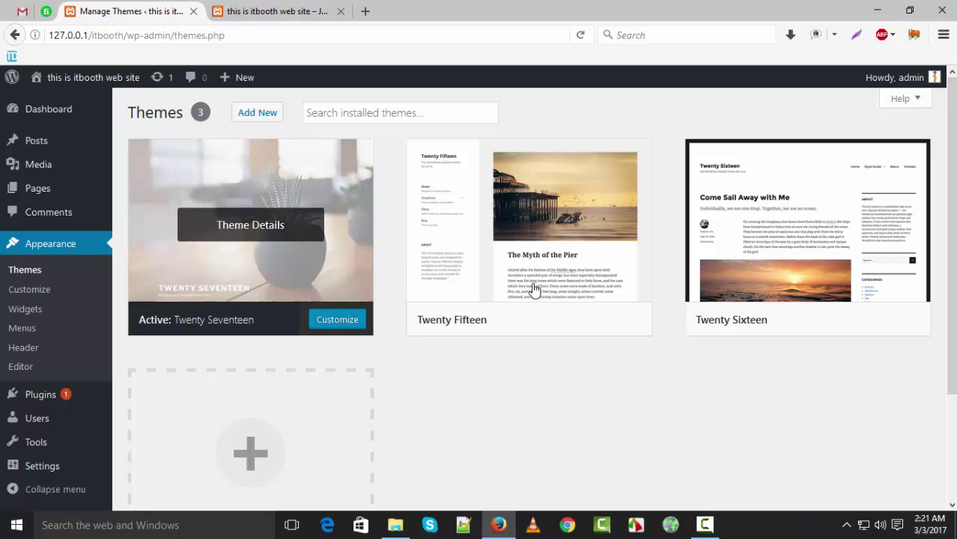
Activate Twenty Fifteen and Twenty Seventeen alternately, reloading the themes page in between, and finish by activating Twenty Sixteen.
{"action": "left_click", "coordinate": [543, 320]}
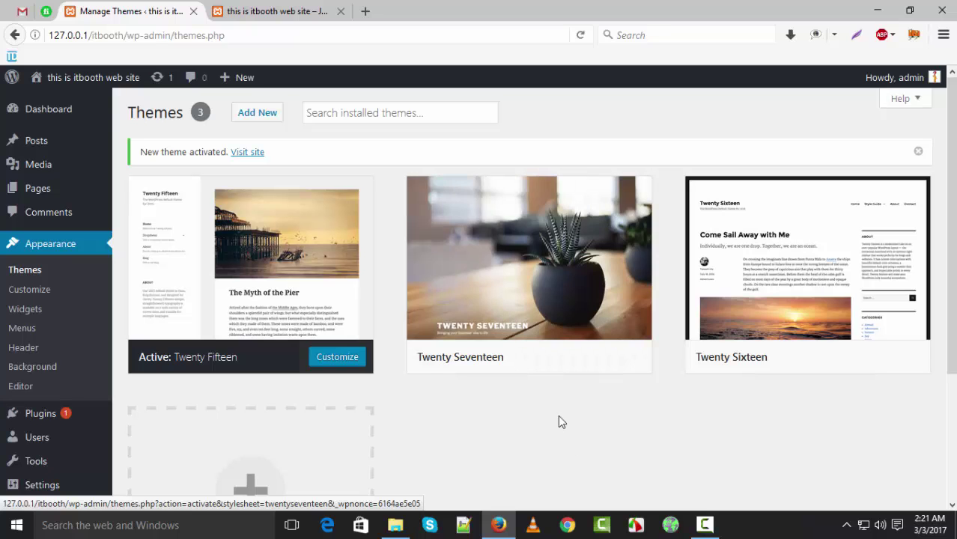
{"action": "left_click", "coordinate": [554, 360]}
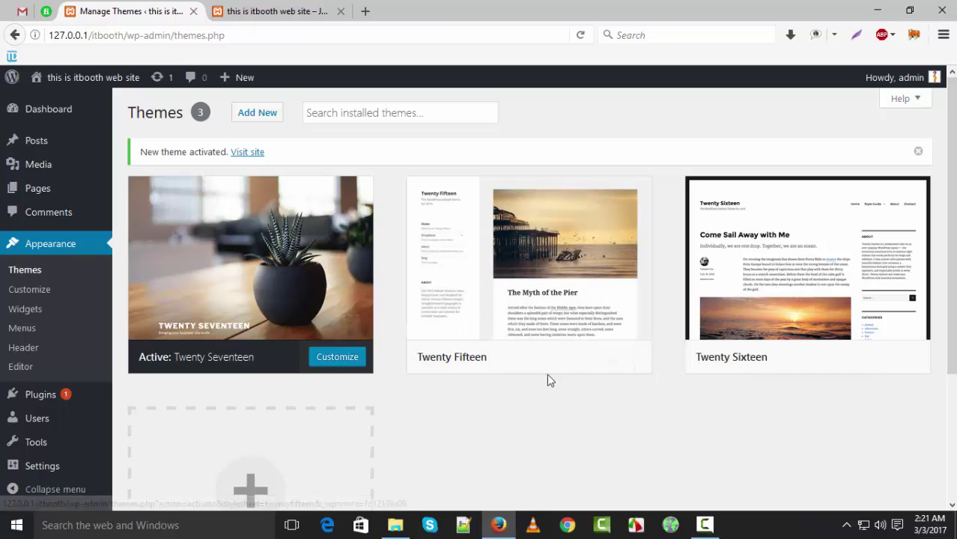
{"action": "left_click", "coordinate": [551, 359]}
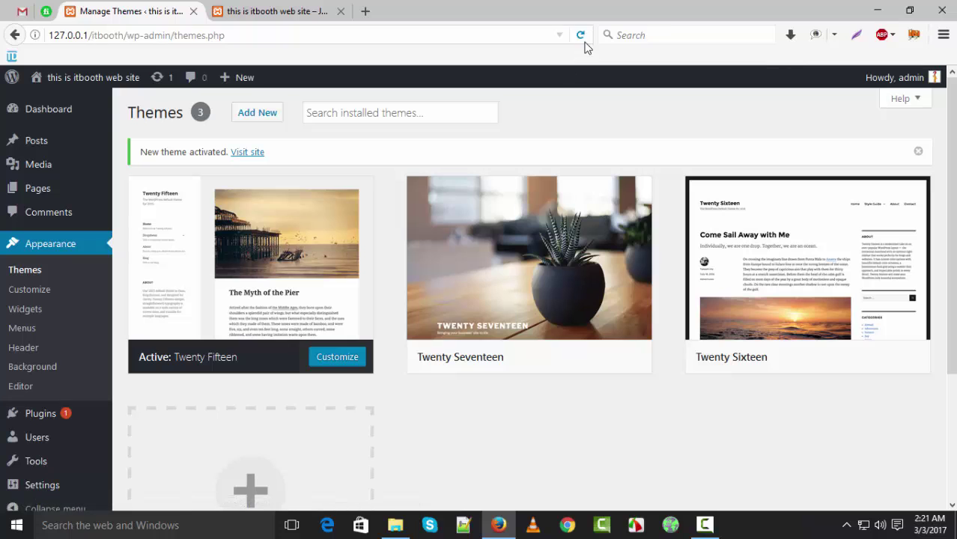
{"action": "left_click", "coordinate": [580, 35]}
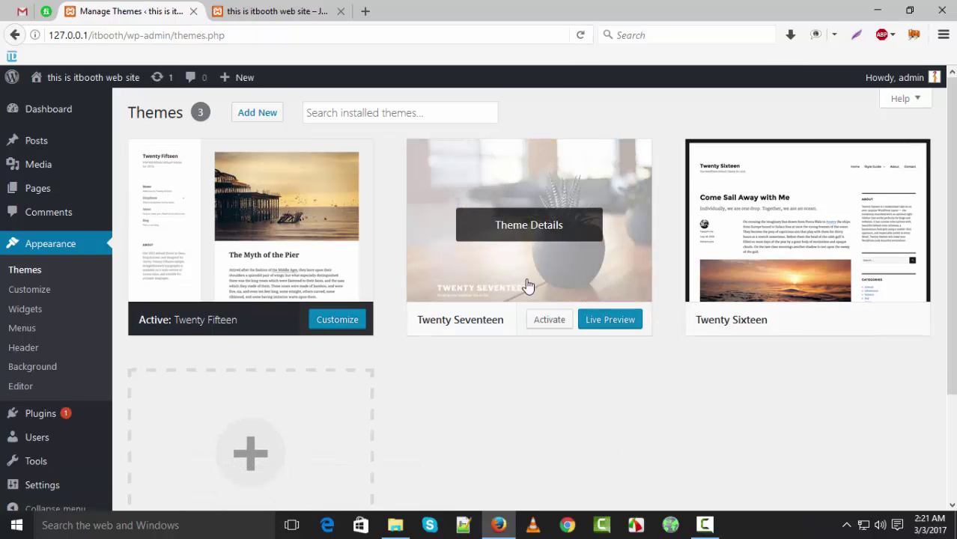
{"action": "left_click", "coordinate": [546, 320]}
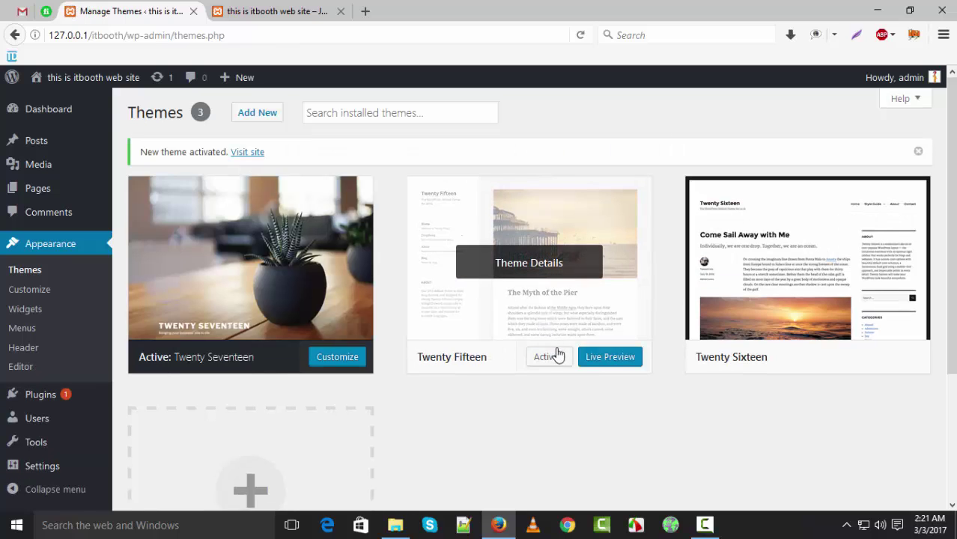
{"action": "left_click", "coordinate": [557, 359]}
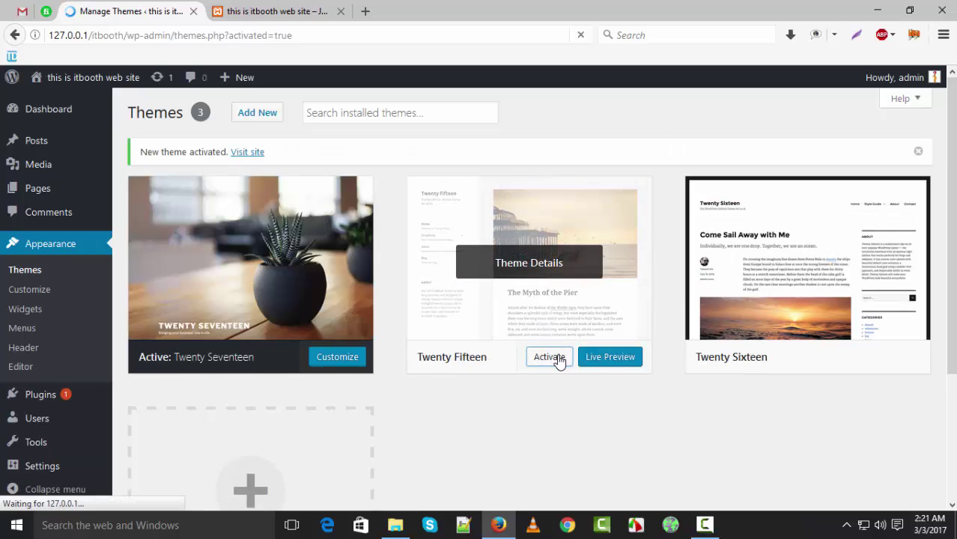
{"action": "left_click", "coordinate": [825, 367]}
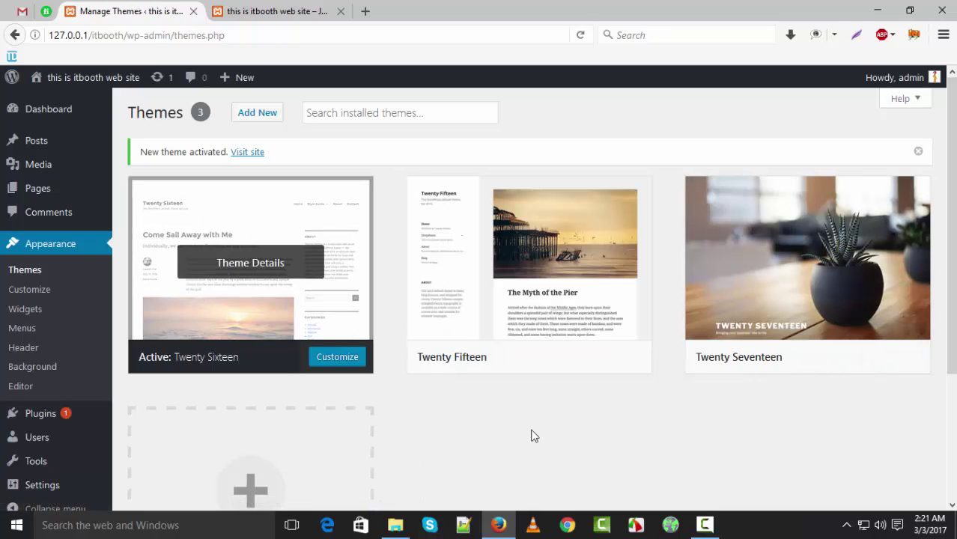
Activate the Twenty Fifteen theme and reload the public home page.
{"action": "left_click", "coordinate": [549, 360]}
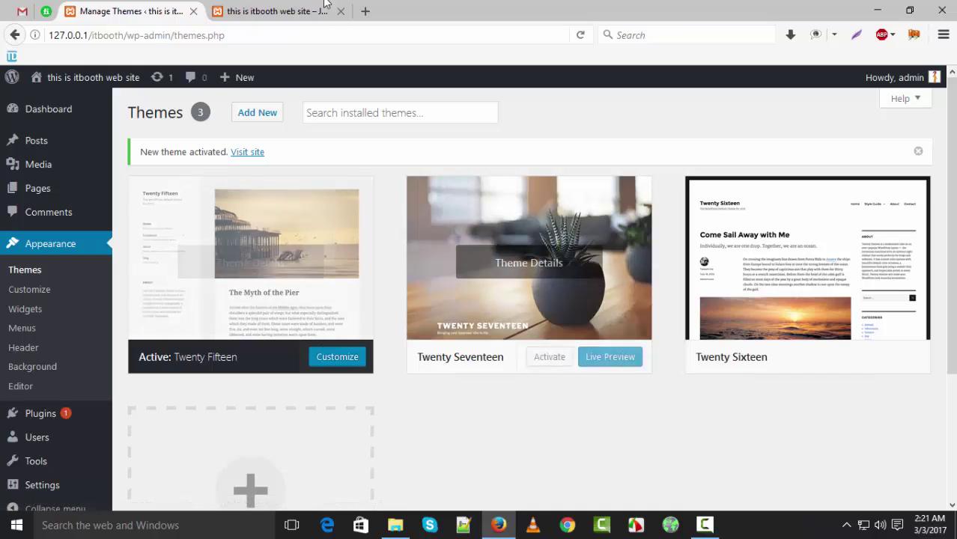
{"action": "left_click", "coordinate": [269, 11]}
{"action": "left_click", "coordinate": [580, 35]}
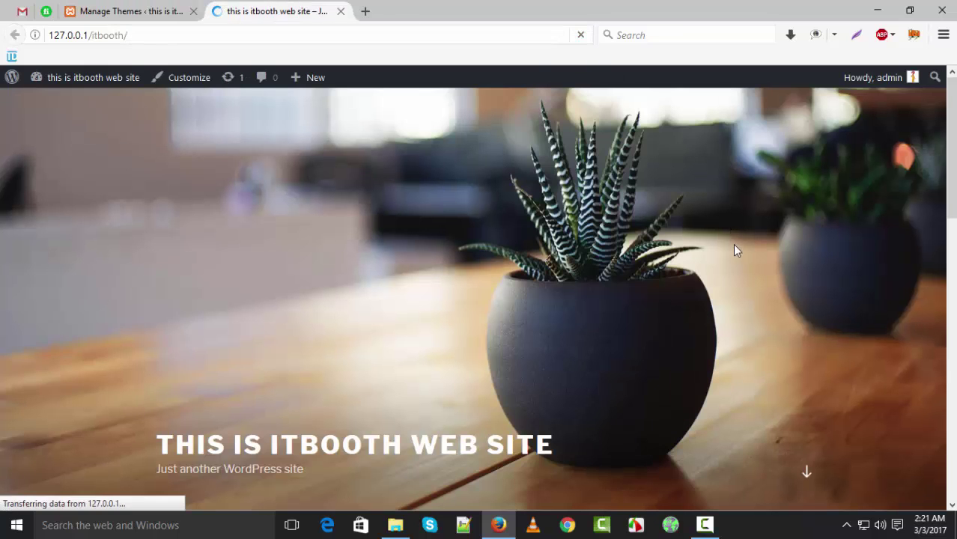
Look through the public home page, activate the Twenty Sixteen theme, and reload the home page to view it.
{"action": "scroll", "coordinate": [736, 253], "scroll_direction": "down", "scroll_amount": 10}
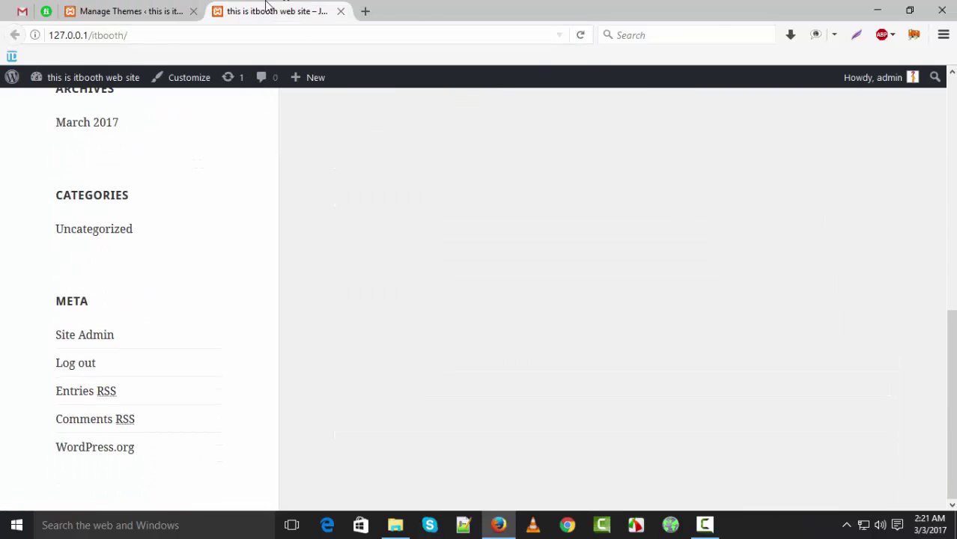
{"action": "left_click", "coordinate": [124, 11]}
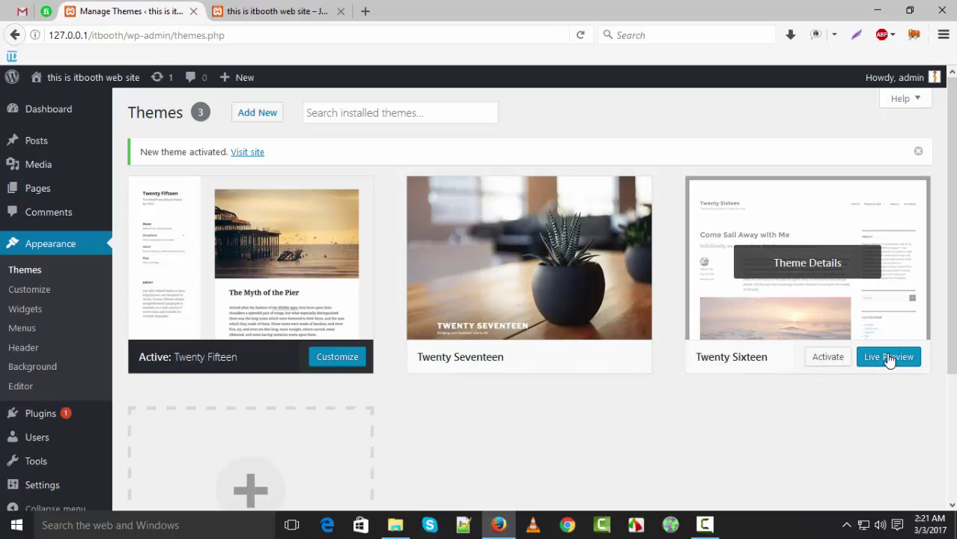
{"action": "left_click", "coordinate": [827, 358]}
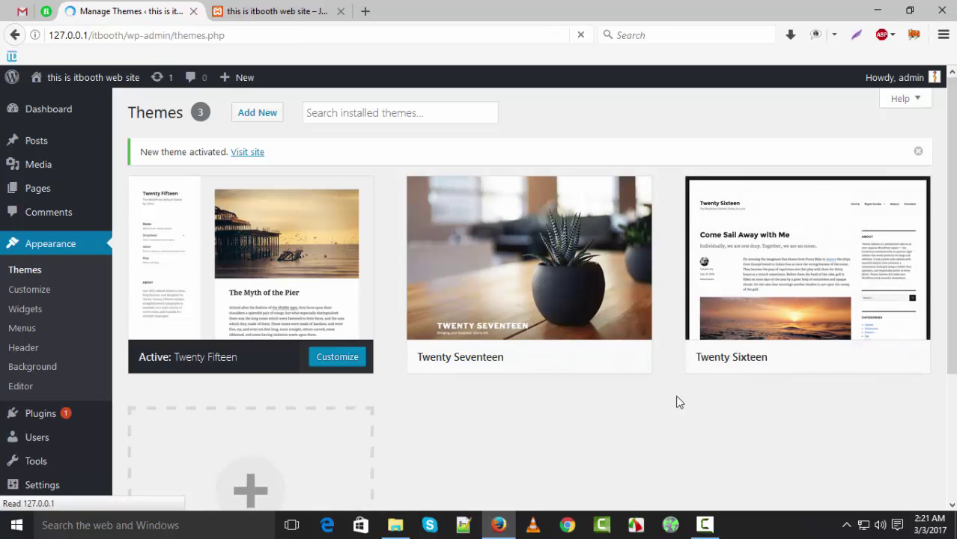
{"action": "left_click", "coordinate": [292, 8]}
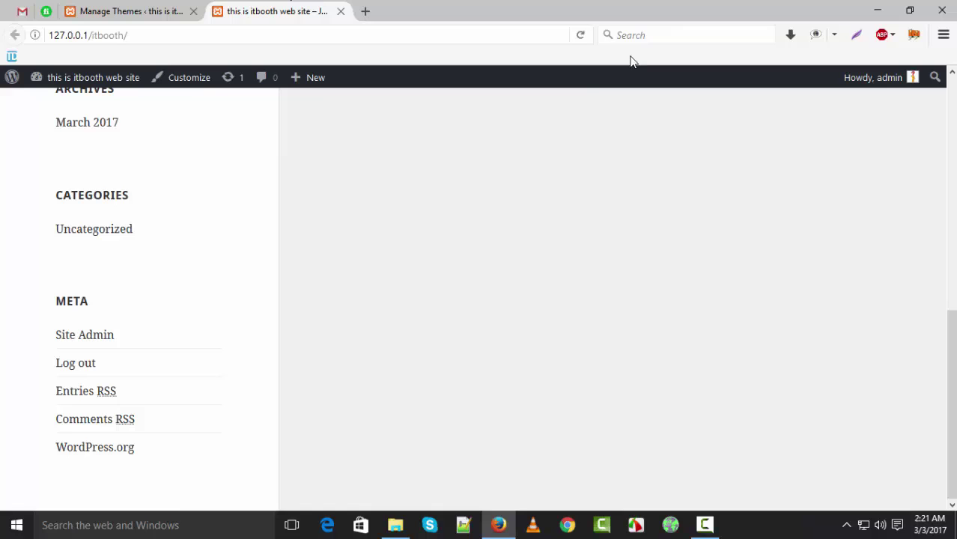
{"action": "left_click", "coordinate": [581, 35]}
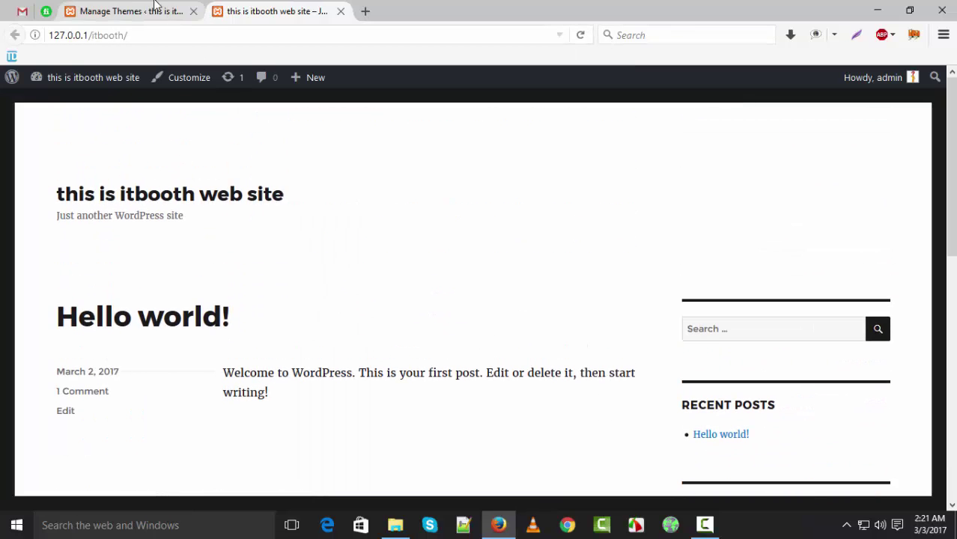
Activate the Twenty Seventeen theme and look at the public home page before returning to the installed themes.
{"action": "left_click", "coordinate": [135, 11]}
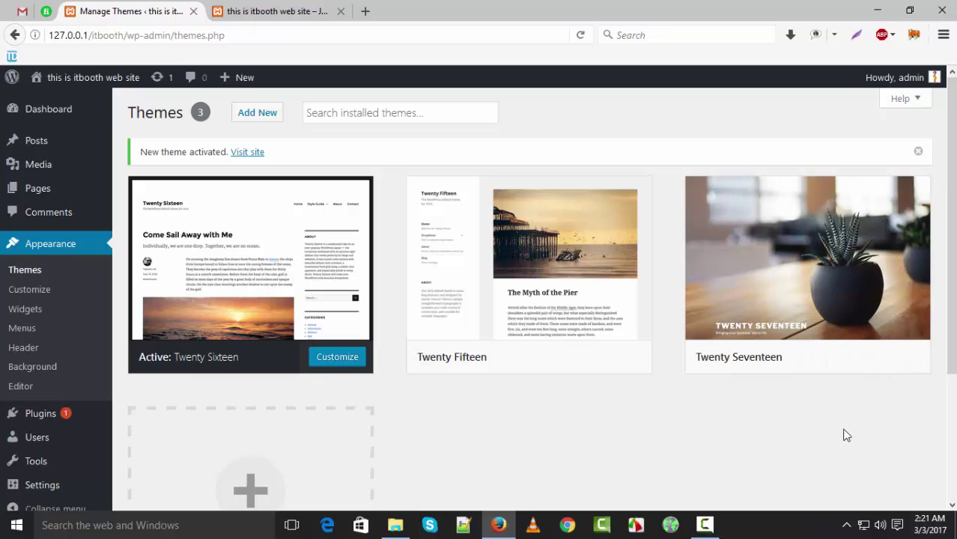
{"action": "left_click", "coordinate": [830, 359]}
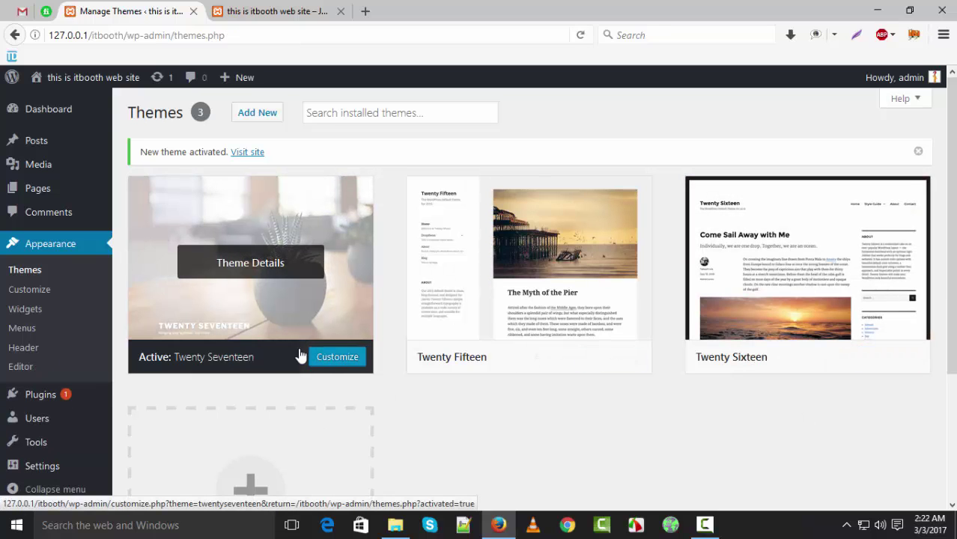
{"action": "left_click", "coordinate": [274, 10]}
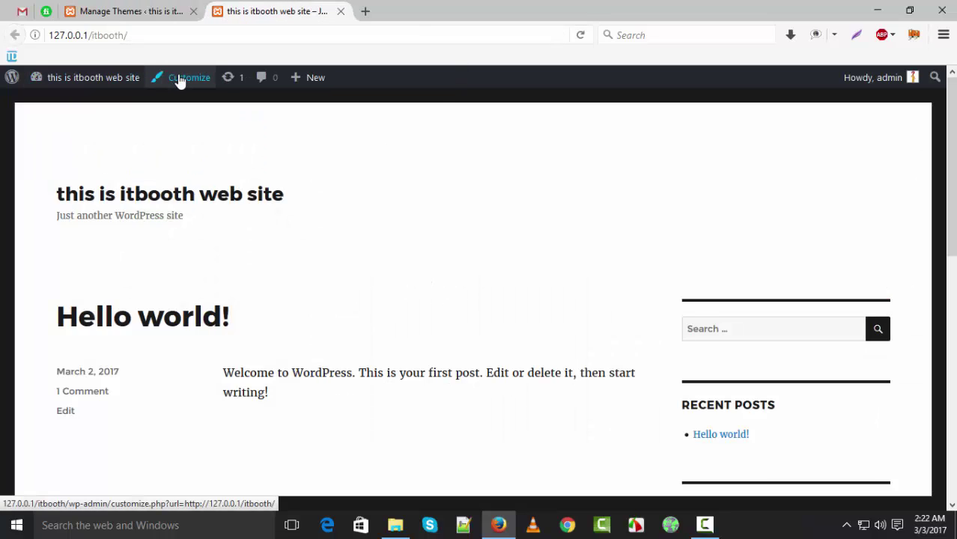
{"action": "left_click", "coordinate": [157, 10]}
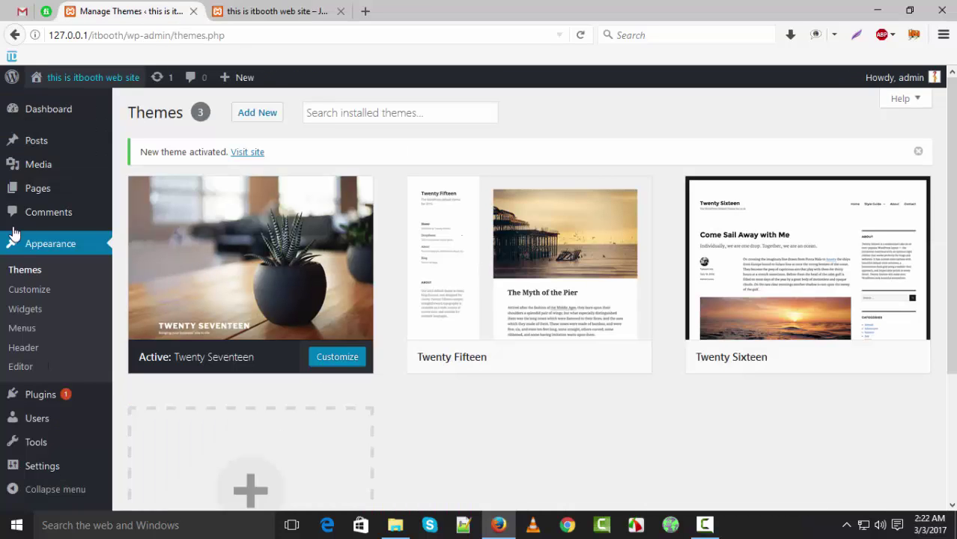
{"action": "mouse_move", "coordinate": [304, 322]}
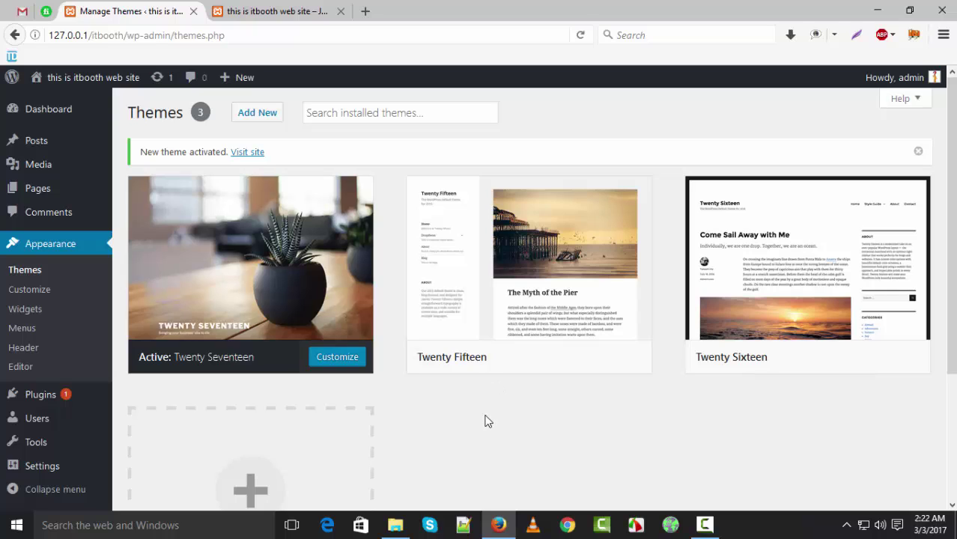
Open the list of installed plugins, activate the Hello Dolly plugin, and look over the list.
{"action": "left_click", "coordinate": [45, 403]}
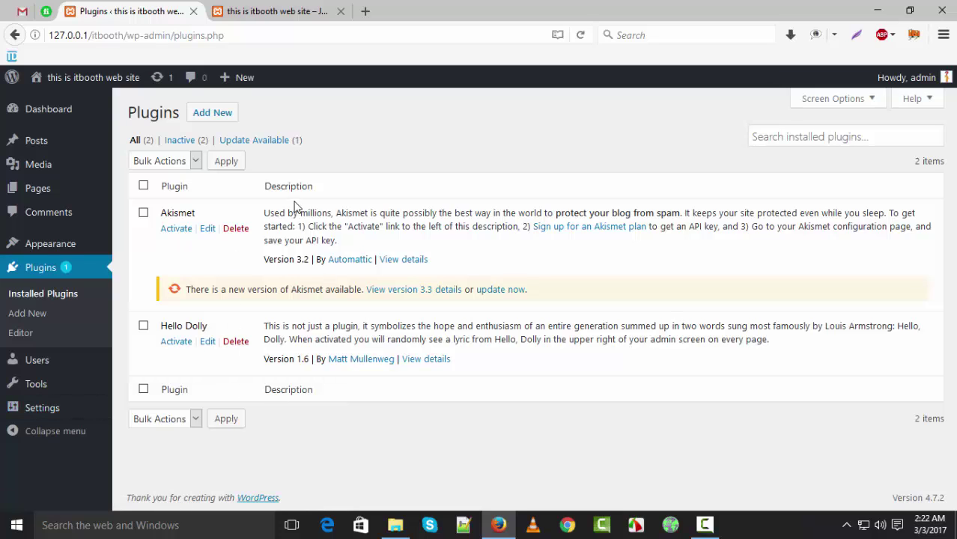
{"action": "left_click", "coordinate": [172, 343]}
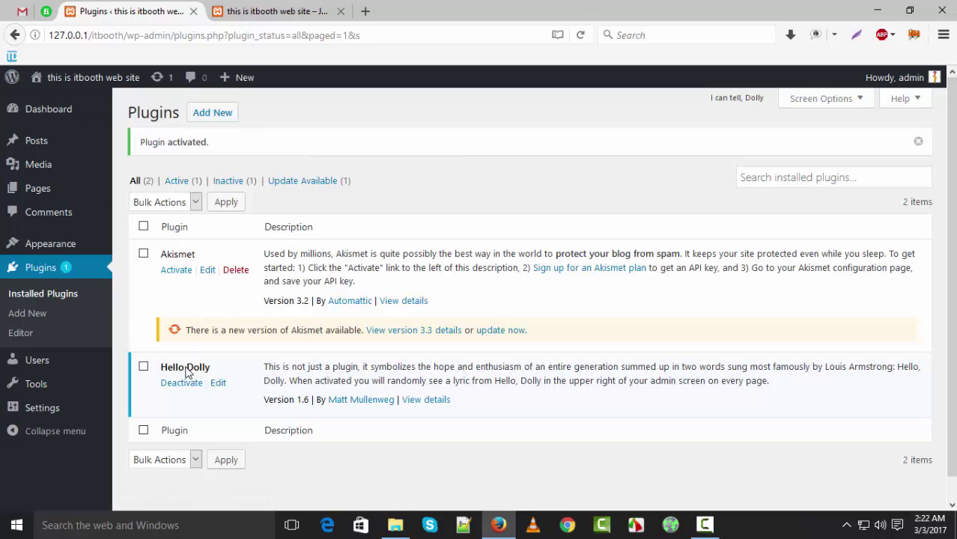
{"action": "scroll", "coordinate": [187, 373], "scroll_direction": "down", "scroll_amount": 1}
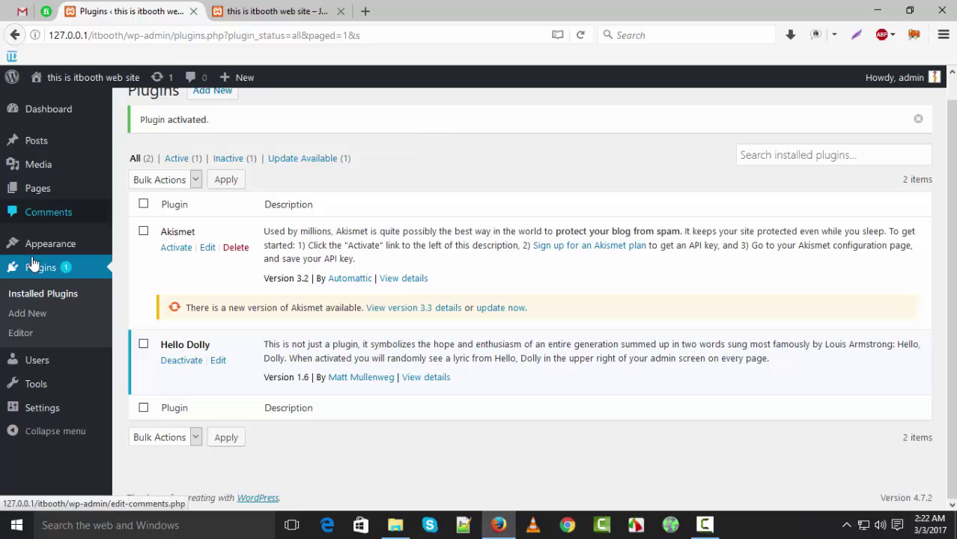
{"action": "scroll", "coordinate": [292, 322], "scroll_direction": "up", "scroll_amount": 1}
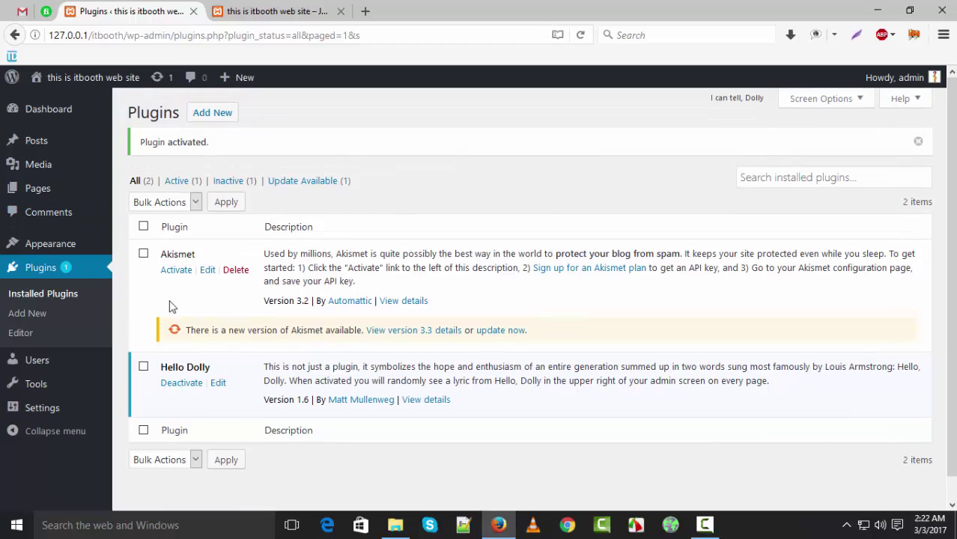
Open the Site Identity settings in the theme customizer, set the site title to "this is new site", and publish it.
{"action": "left_click", "coordinate": [54, 250]}
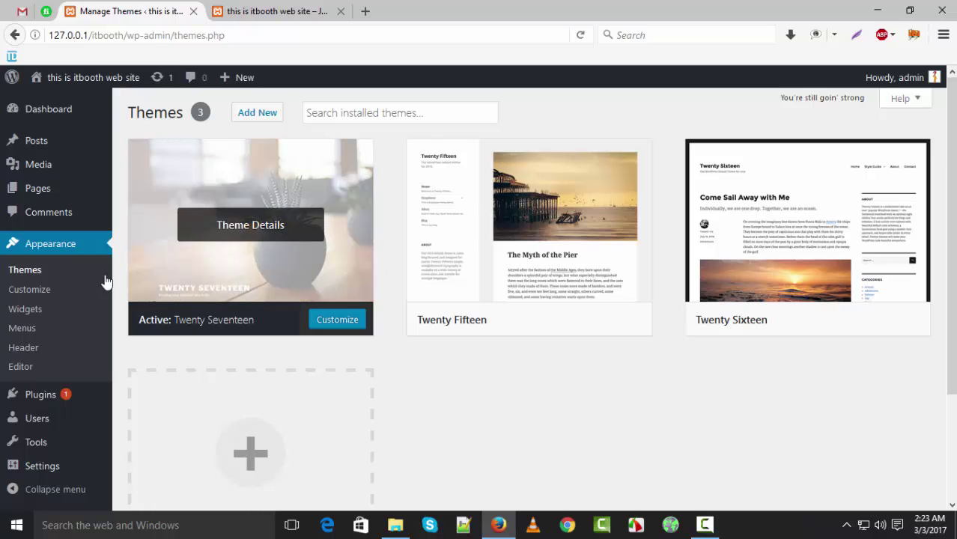
{"action": "left_click", "coordinate": [30, 292]}
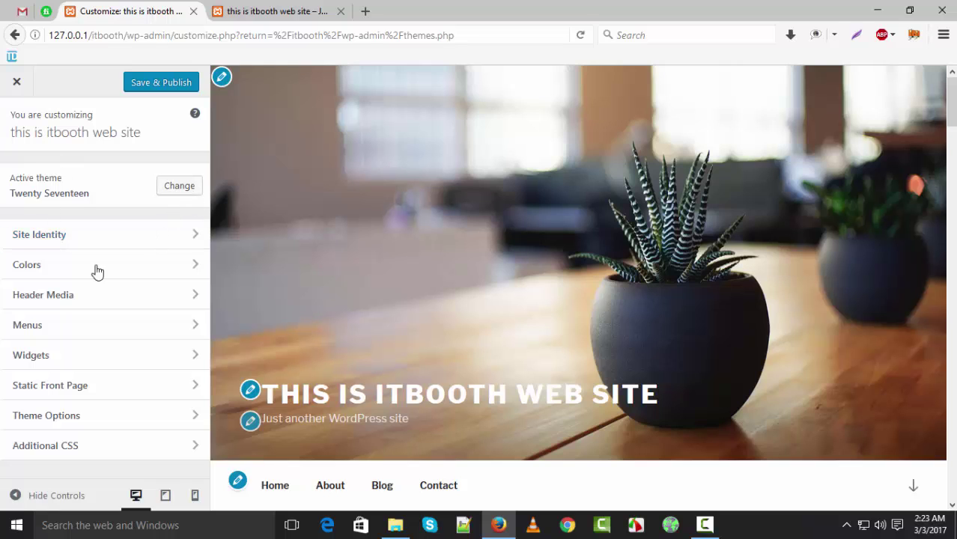
{"action": "left_click", "coordinate": [56, 244]}
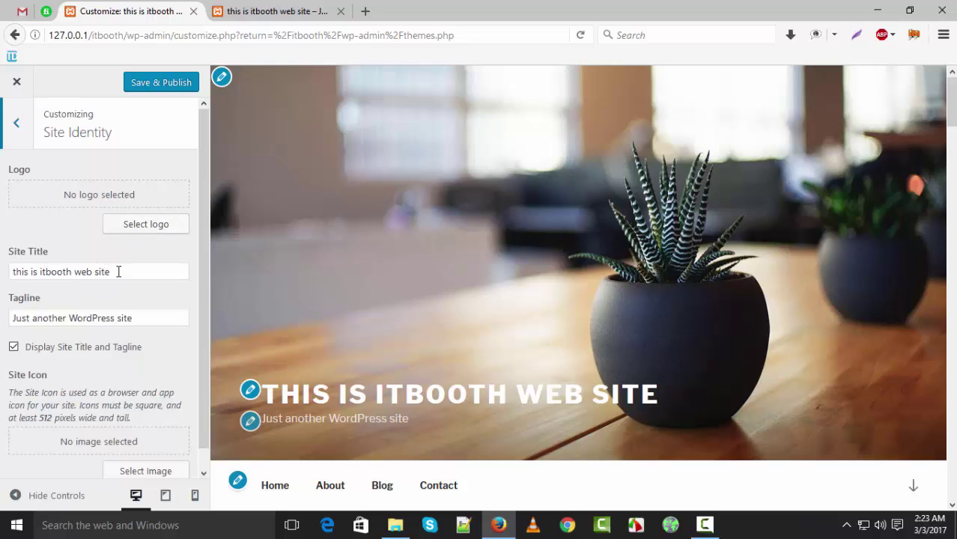
{"action": "left_click_drag", "start_coordinate": [119, 272], "coordinate": [1, 271]}
{"action": "type", "text": "thi"}
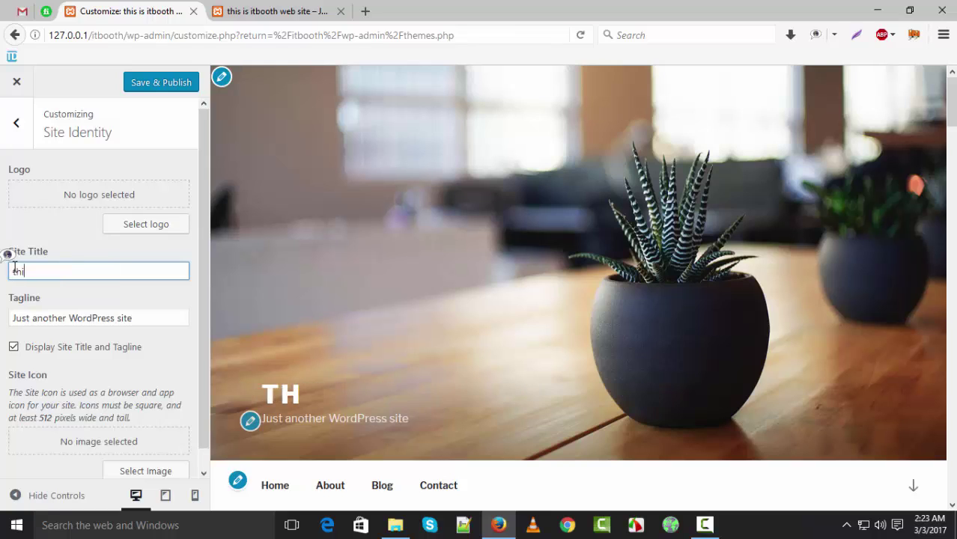
{"action": "type", "text": "s is new "}
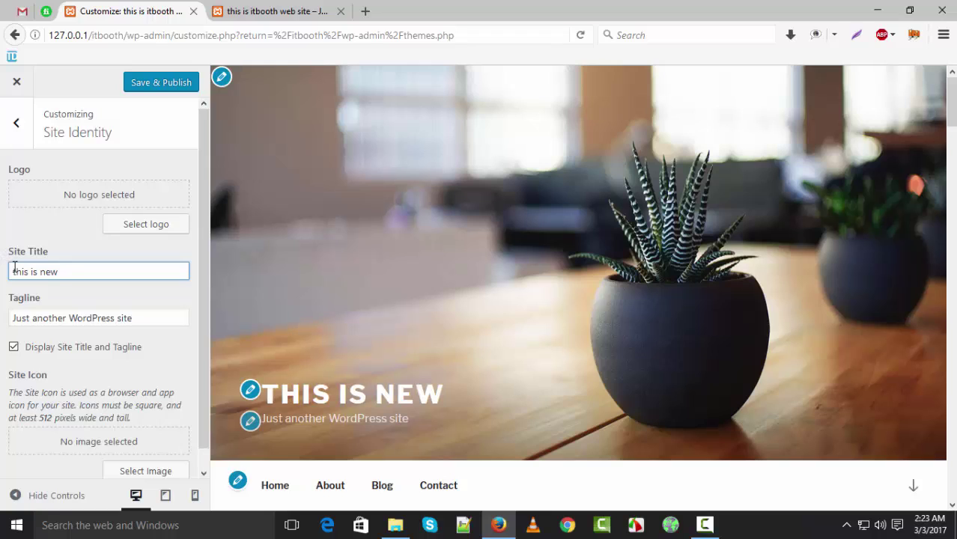
{"action": "type", "text": "site"}
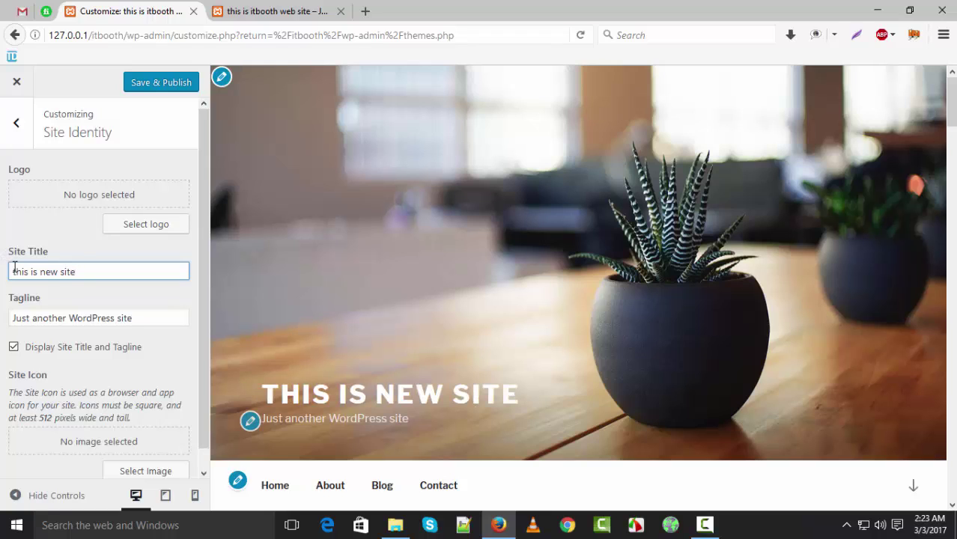
{"action": "left_click", "coordinate": [165, 88]}
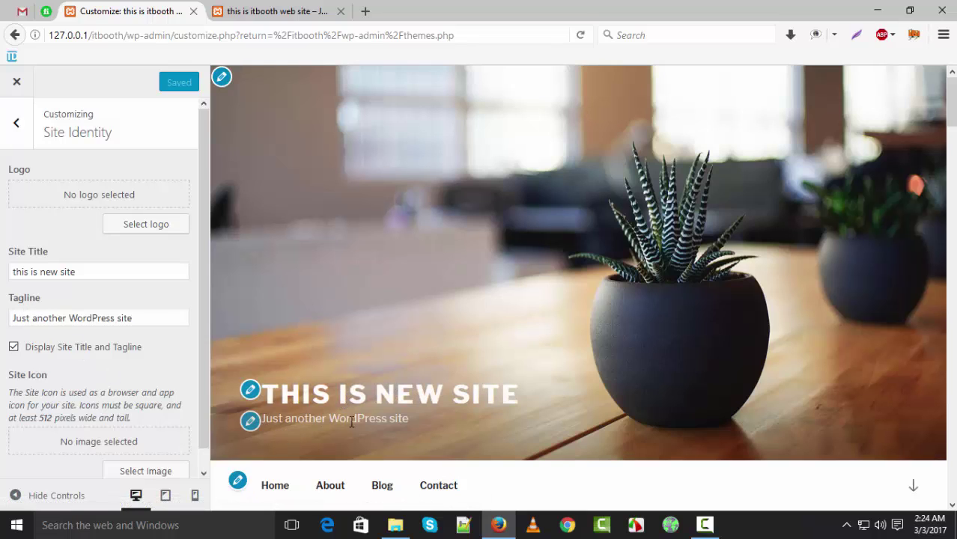
Replace the tagline with "this is" and set sandwich.jpg from the media library, with the default crop, as the site logo.
{"action": "left_click_drag", "start_coordinate": [142, 318], "coordinate": [3, 318]}
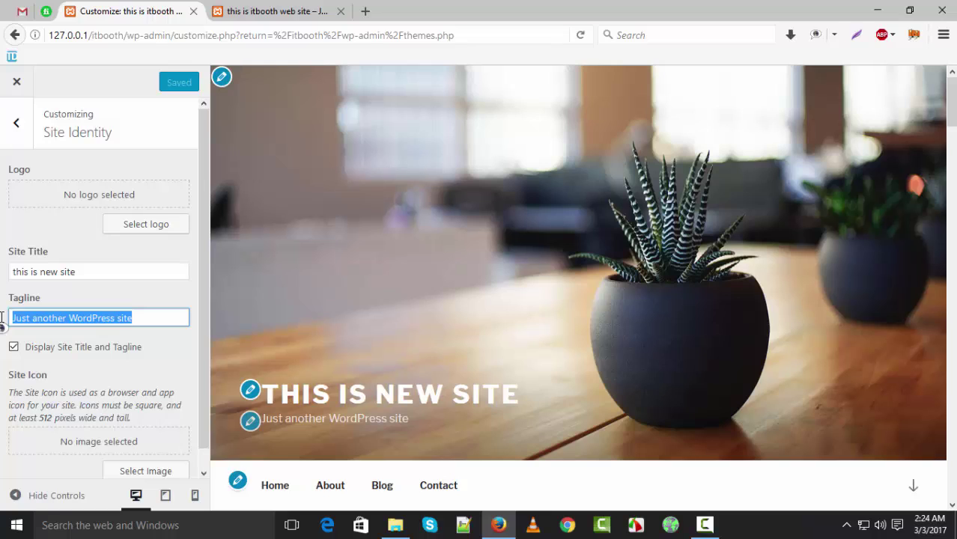
{"action": "type", "text": "this is"}
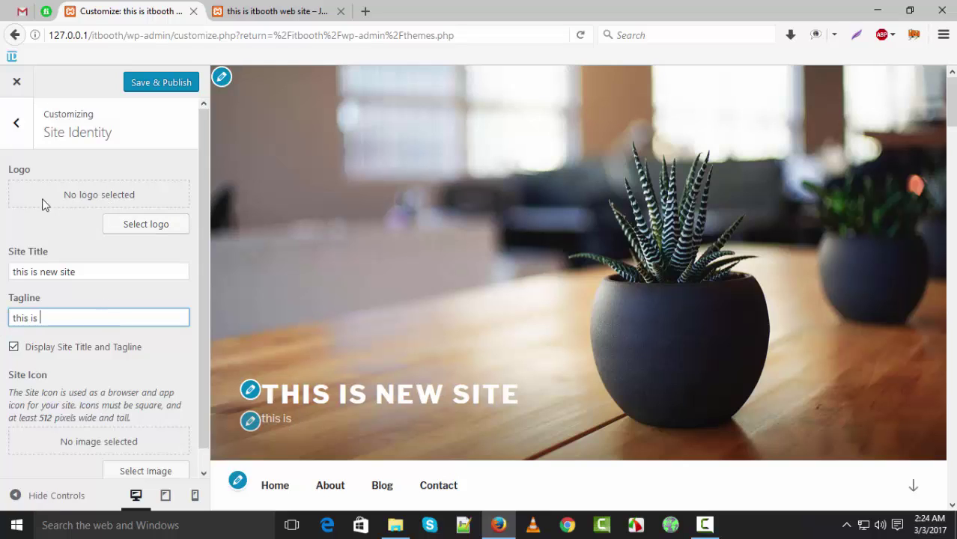
{"action": "left_click", "coordinate": [150, 226]}
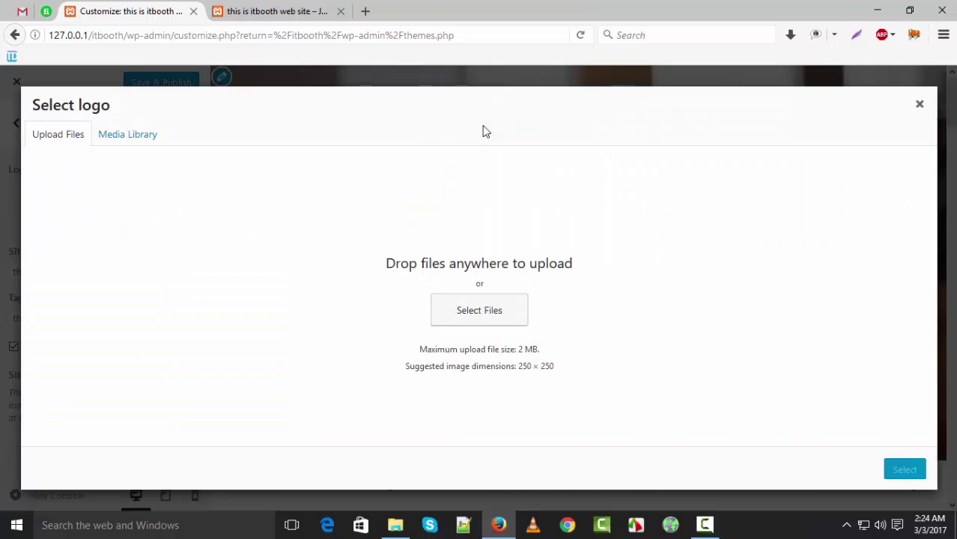
{"action": "left_click", "coordinate": [123, 142]}
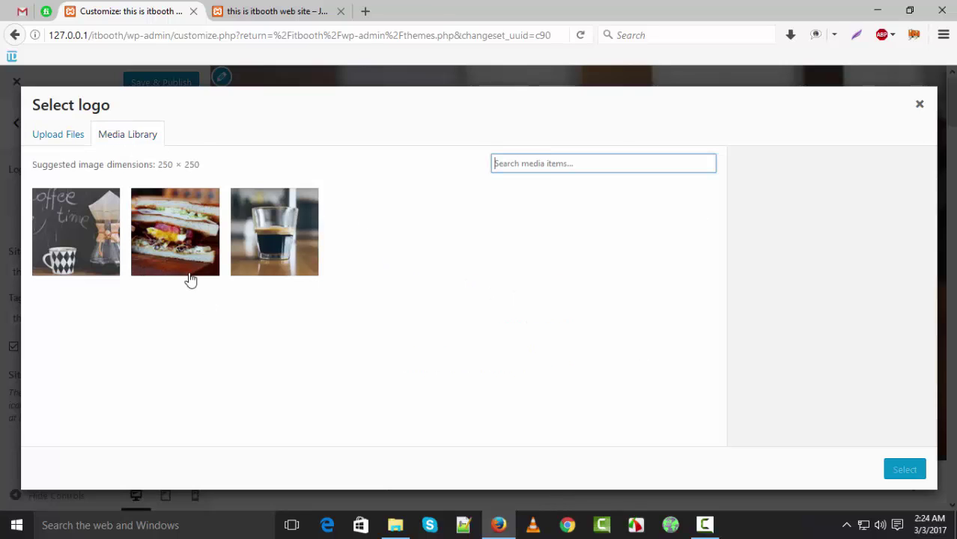
{"action": "left_click", "coordinate": [179, 223]}
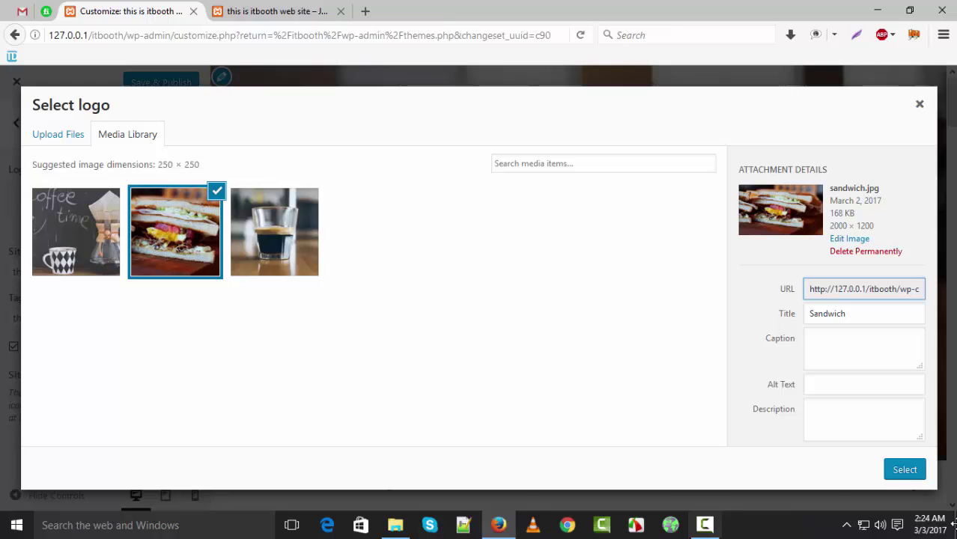
{"action": "left_click", "coordinate": [889, 477]}
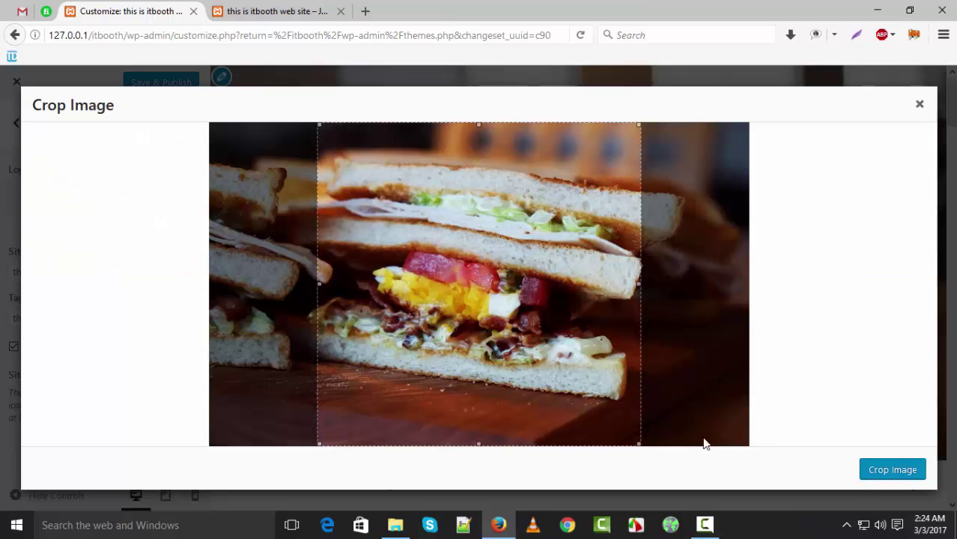
{"action": "left_click", "coordinate": [890, 472]}
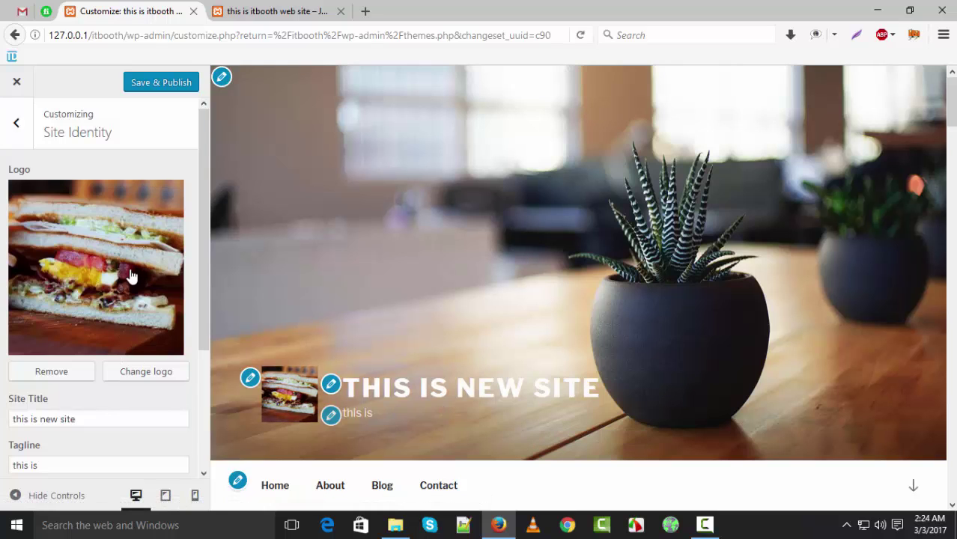
Look over the Site Identity settings, and leave the customizer, discarding the unsaved tagline and logo.
{"action": "scroll", "coordinate": [131, 277], "scroll_direction": "down", "scroll_amount": 3}
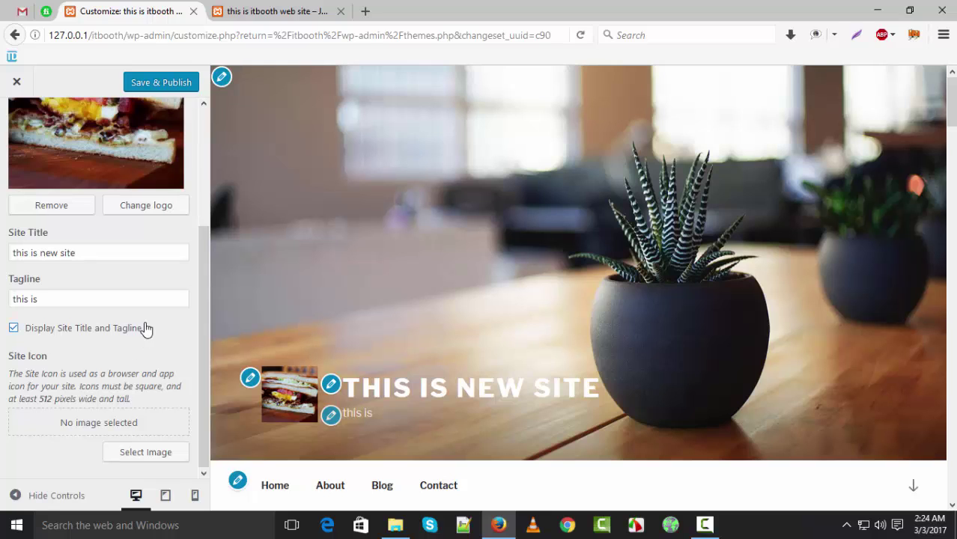
{"action": "scroll", "coordinate": [146, 330], "scroll_direction": "up", "scroll_amount": 3}
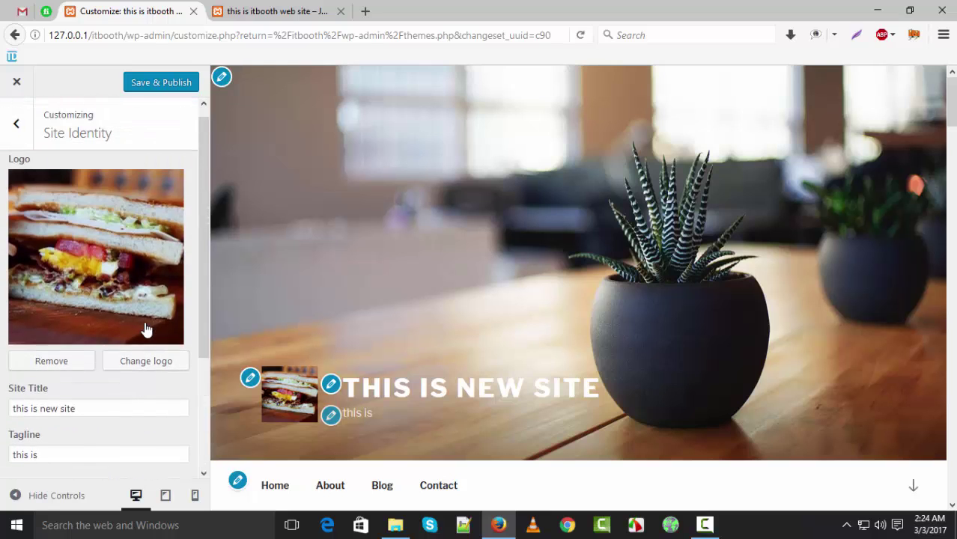
{"action": "left_click", "coordinate": [18, 83]}
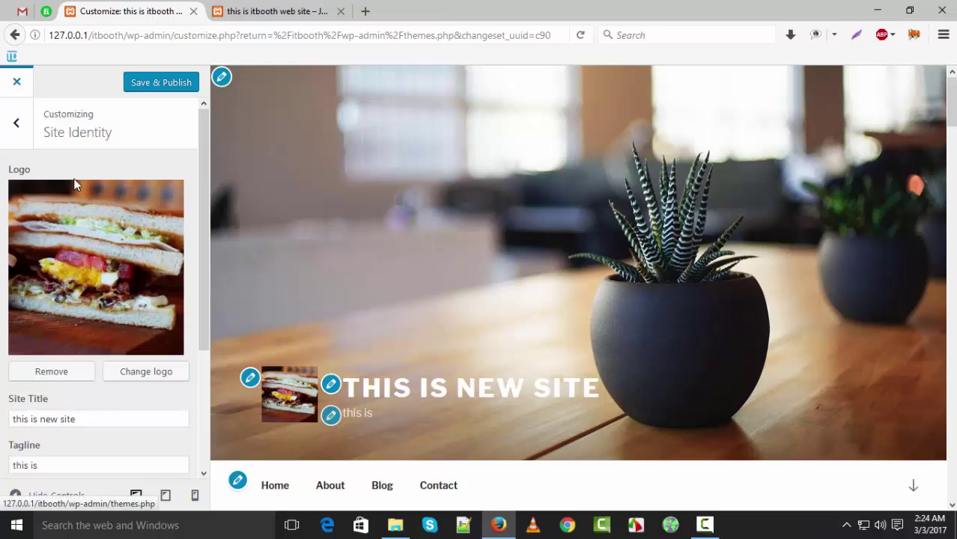
{"action": "left_click", "coordinate": [567, 260]}
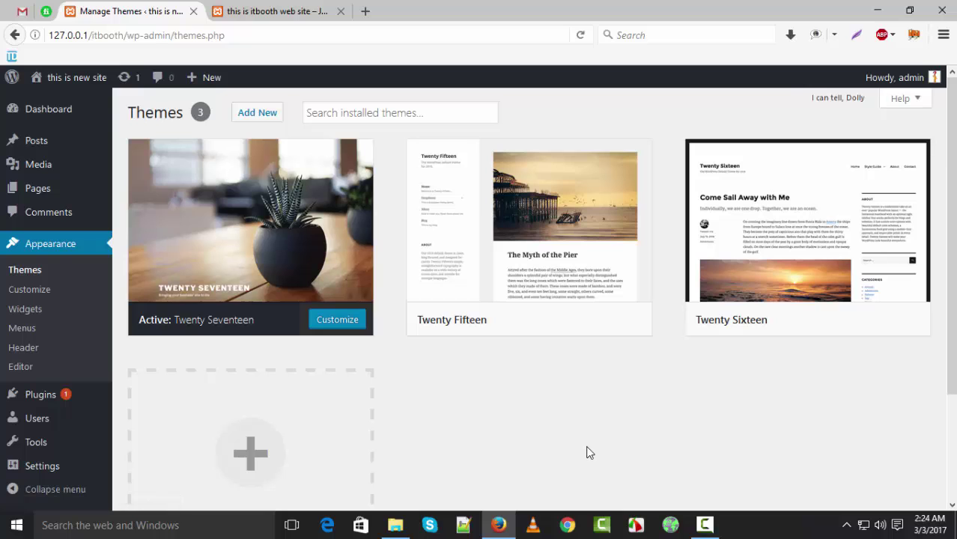
Look over the installed themes page and reopen the customizer for the active theme.
{"action": "scroll", "coordinate": [594, 404], "scroll_direction": "down", "scroll_amount": 3}
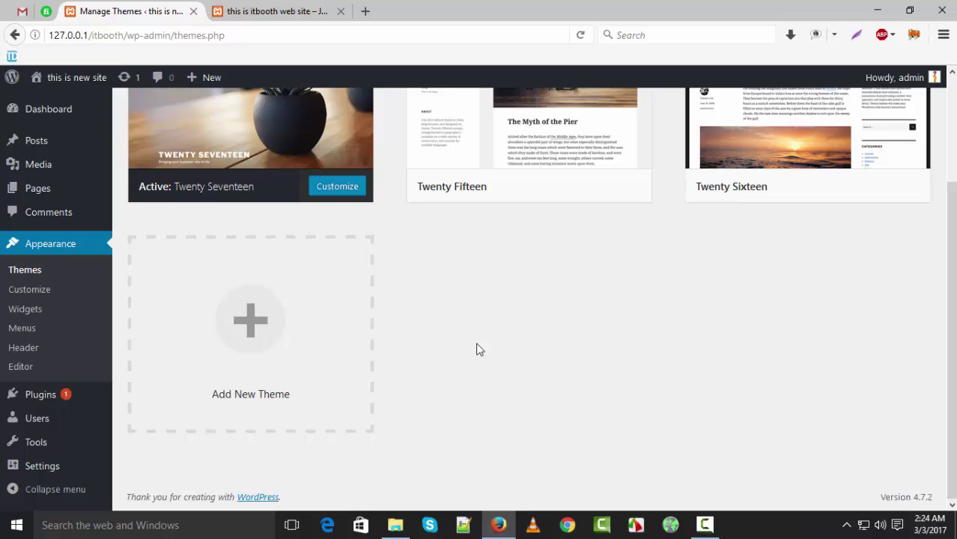
{"action": "scroll", "coordinate": [484, 349], "scroll_direction": "up", "scroll_amount": 3}
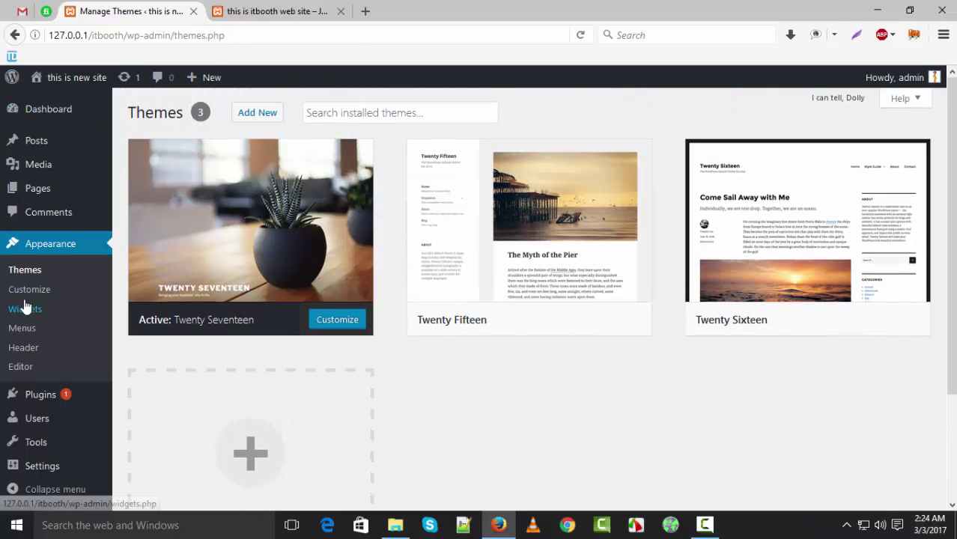
{"action": "left_click", "coordinate": [34, 291]}
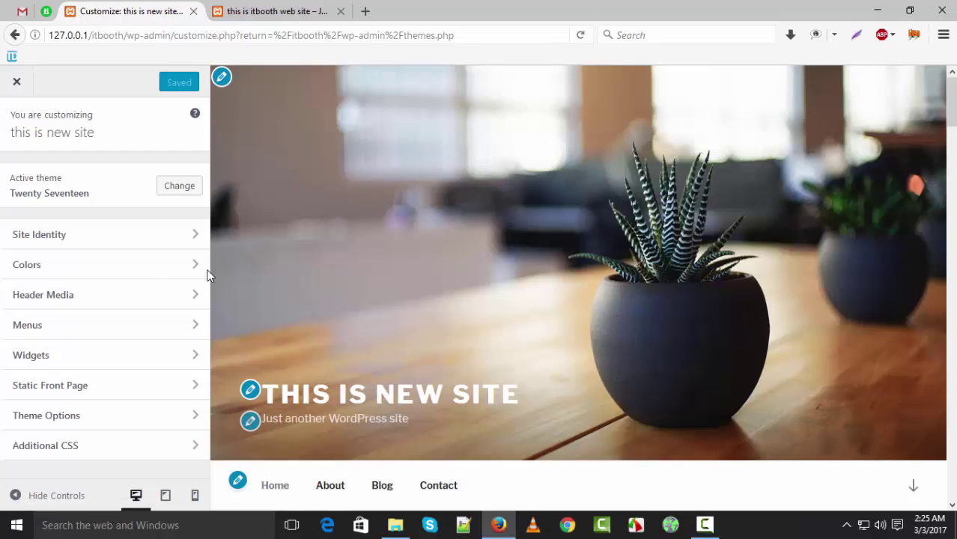
Open the Colors settings, try the Dark color scheme, and set a Custom scheme with a purple hue.
{"action": "left_click", "coordinate": [149, 271]}
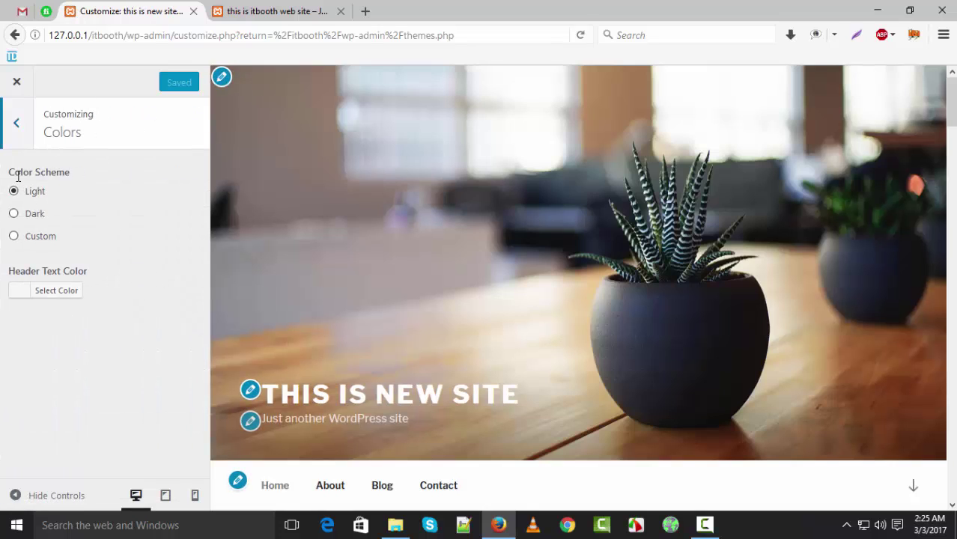
{"action": "left_click", "coordinate": [14, 214]}
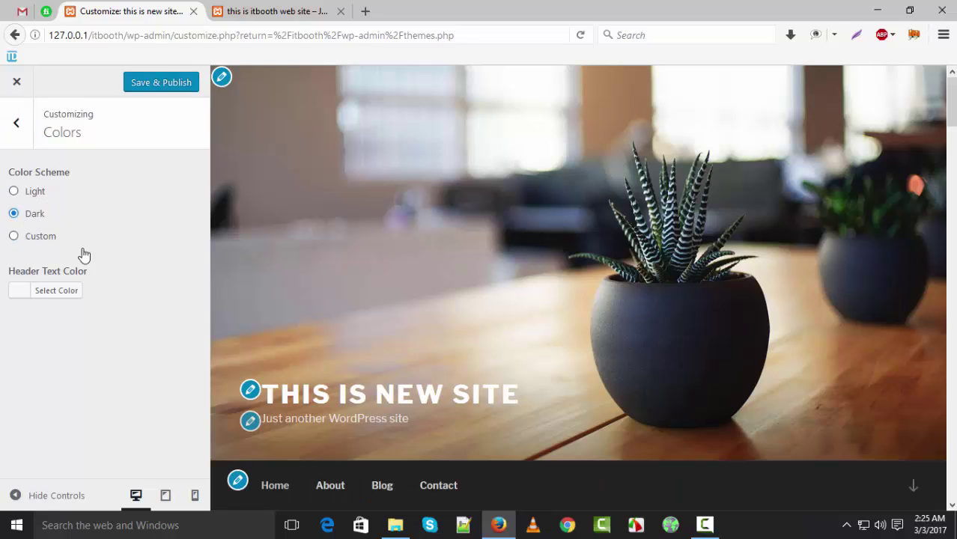
{"action": "left_click", "coordinate": [13, 238]}
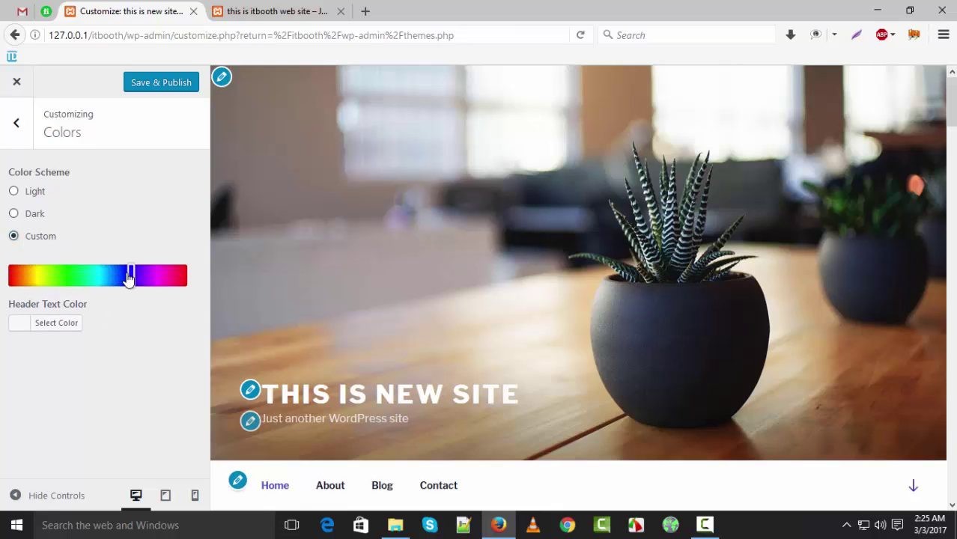
{"action": "left_click", "coordinate": [71, 283]}
{"action": "left_click_drag", "start_coordinate": [73, 277], "coordinate": [23, 274]}
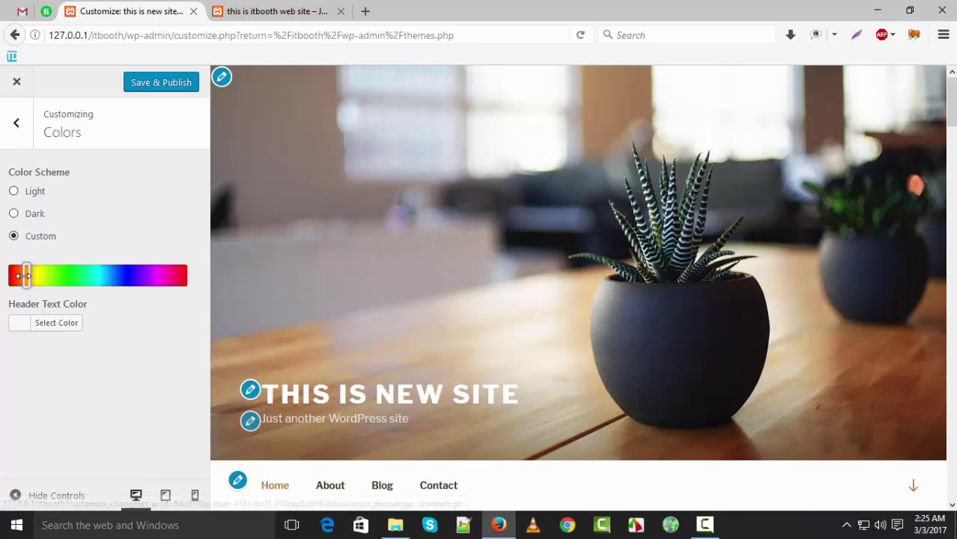
{"action": "left_click_drag", "start_coordinate": [118, 280], "coordinate": [150, 287]}
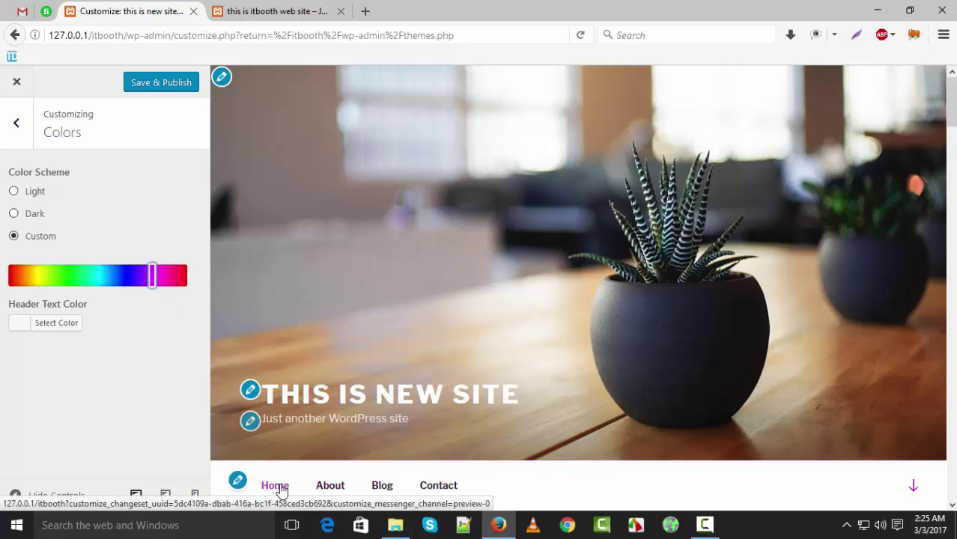
Set the header text color to the red swatch #dd3333 after trying yellow #eeee22.
{"action": "left_click", "coordinate": [63, 328]}
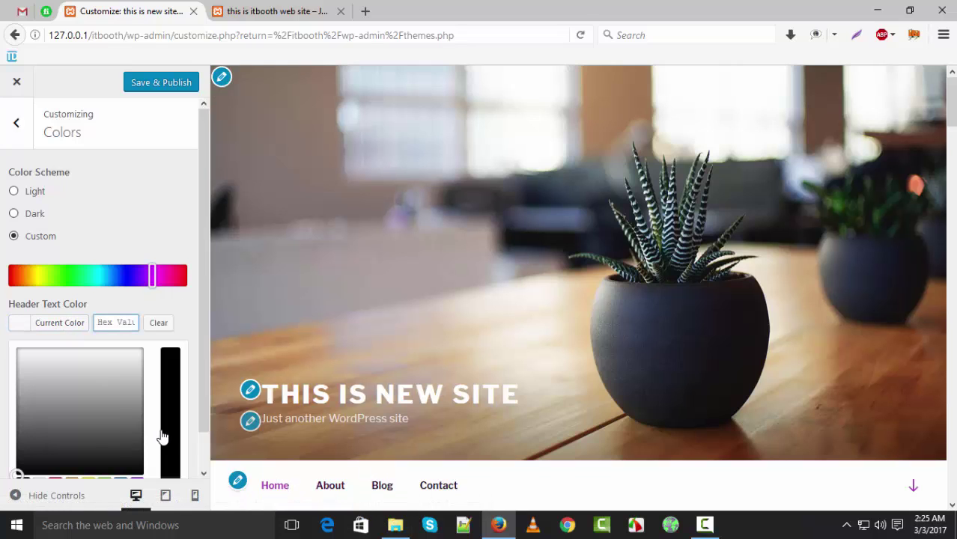
{"action": "scroll", "coordinate": [114, 449], "scroll_direction": "down", "scroll_amount": 1}
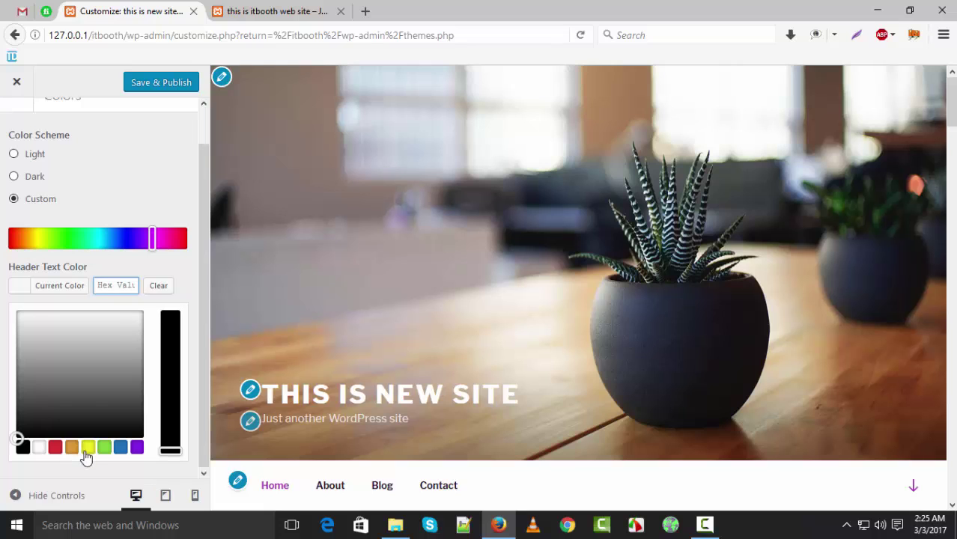
{"action": "left_click", "coordinate": [87, 449]}
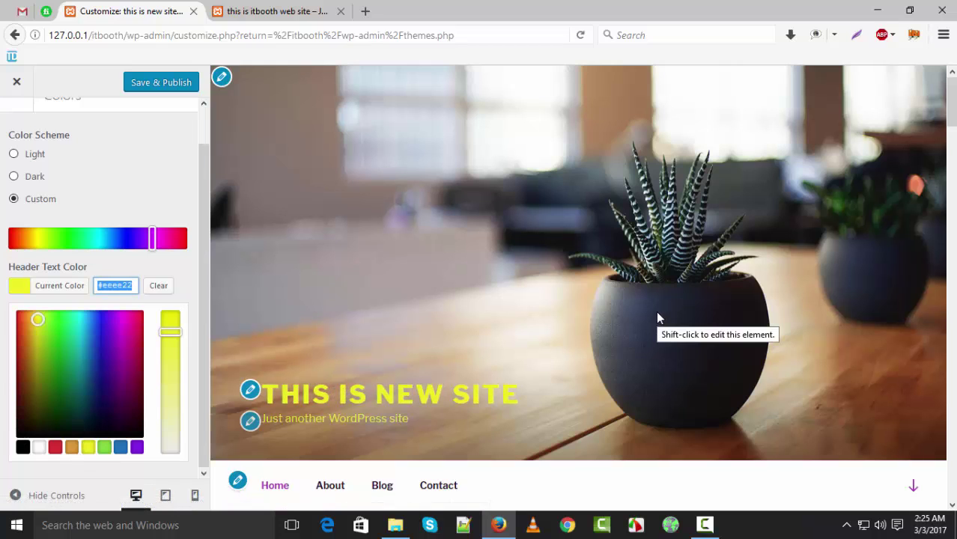
{"action": "left_click", "coordinate": [54, 450]}
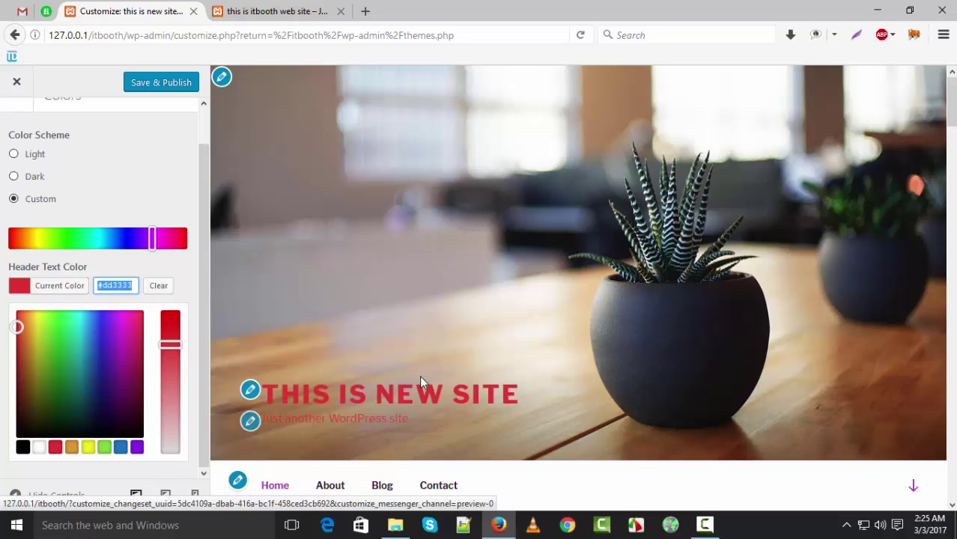
{"action": "scroll", "coordinate": [436, 359], "scroll_direction": "down", "scroll_amount": 3}
{"action": "scroll", "coordinate": [218, 131], "scroll_direction": "up", "scroll_amount": 5}
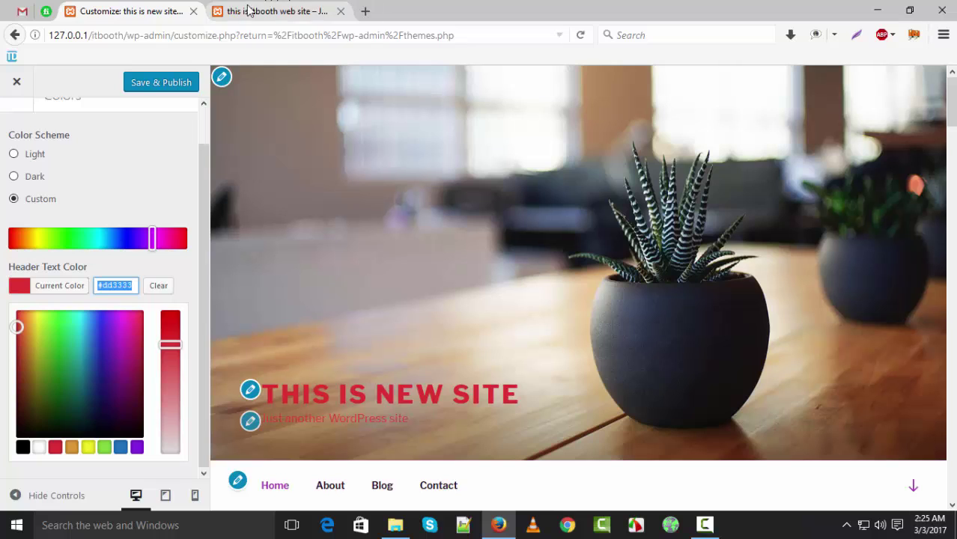
Reload the live site to compare it with the preview, and publish the color changes from the customizer.
{"action": "left_click", "coordinate": [330, 17]}
{"action": "left_click", "coordinate": [581, 36]}
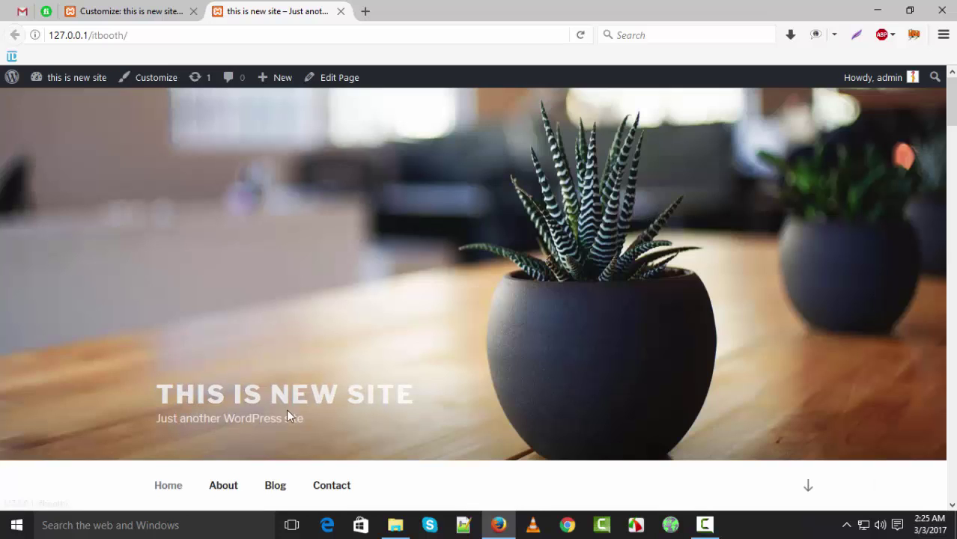
{"action": "left_click", "coordinate": [168, 10]}
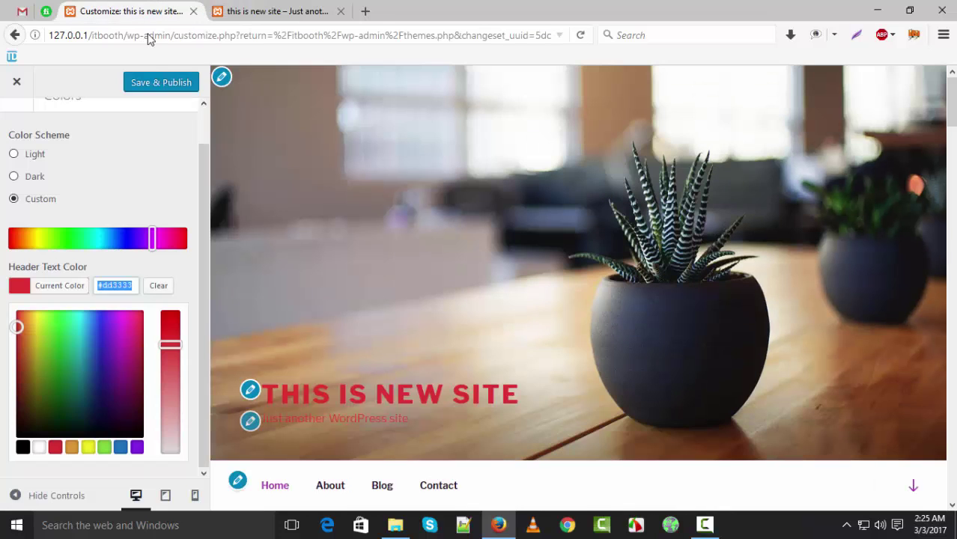
{"action": "left_click", "coordinate": [150, 83]}
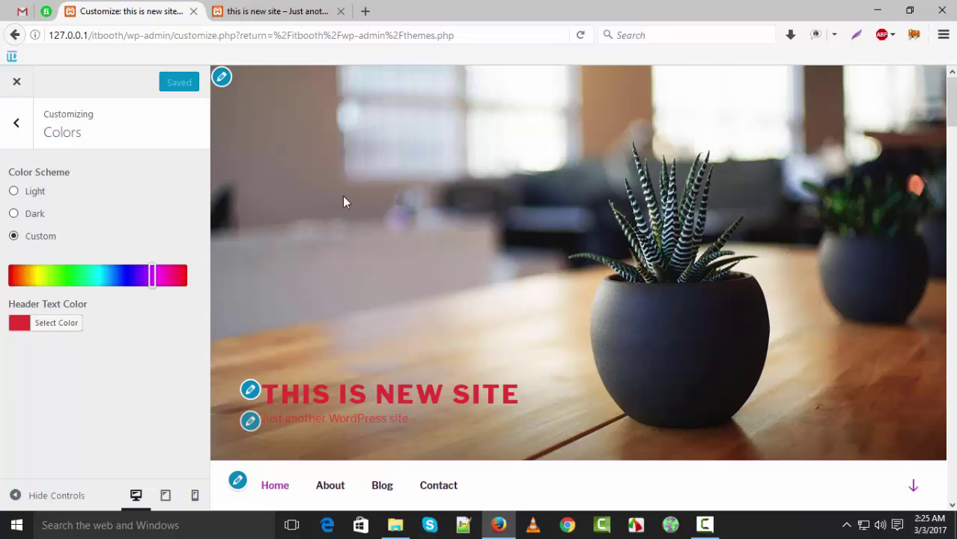
Reload the live site and look through its front page to check the published colors.
{"action": "left_click", "coordinate": [274, 11]}
{"action": "left_click", "coordinate": [581, 34]}
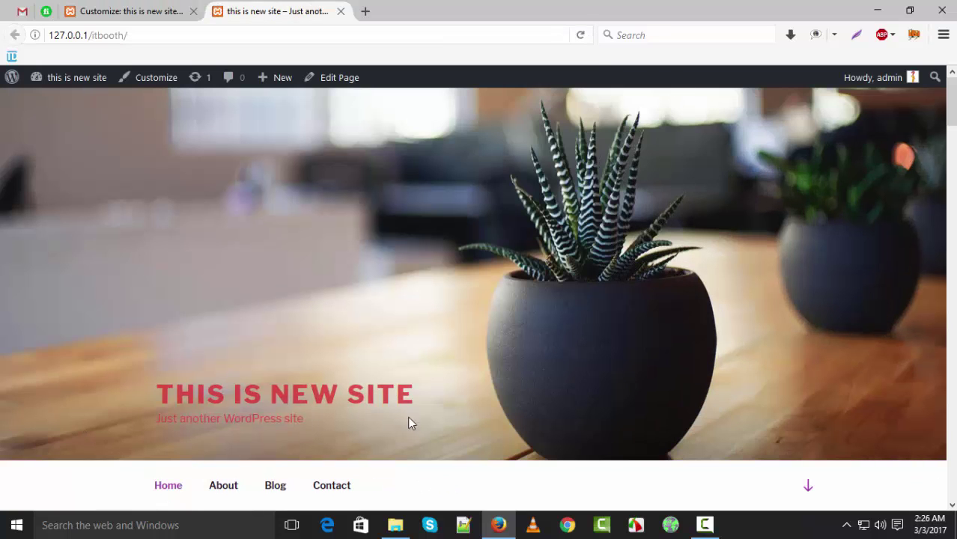
{"action": "scroll", "coordinate": [411, 421], "scroll_direction": "down", "scroll_amount": 4}
{"action": "scroll", "coordinate": [659, 221], "scroll_direction": "down", "scroll_amount": 4}
{"action": "scroll", "coordinate": [657, 229], "scroll_direction": "down", "scroll_amount": 10}
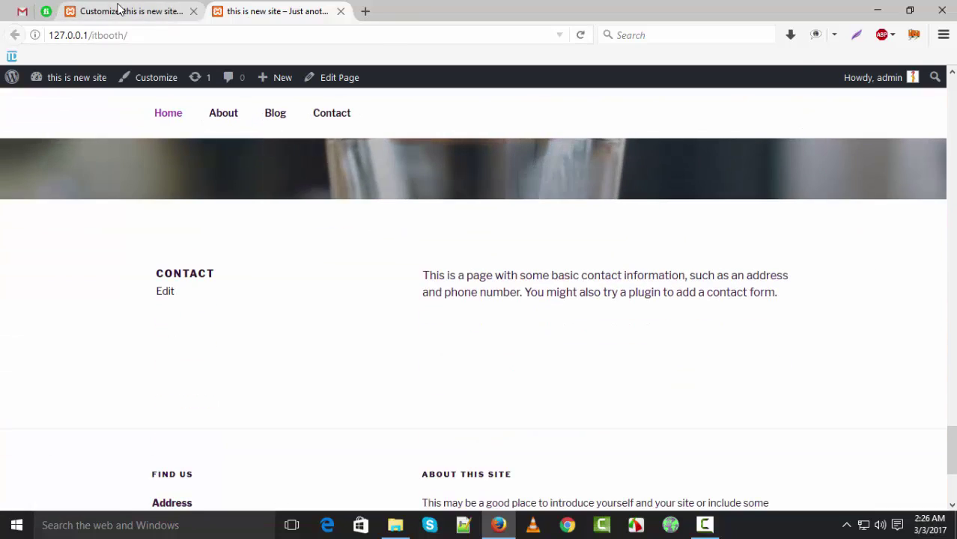
Return to the customizer, open the Header Media settings, and hide the current header image.
{"action": "left_click", "coordinate": [117, 10]}
{"action": "left_click", "coordinate": [11, 144]}
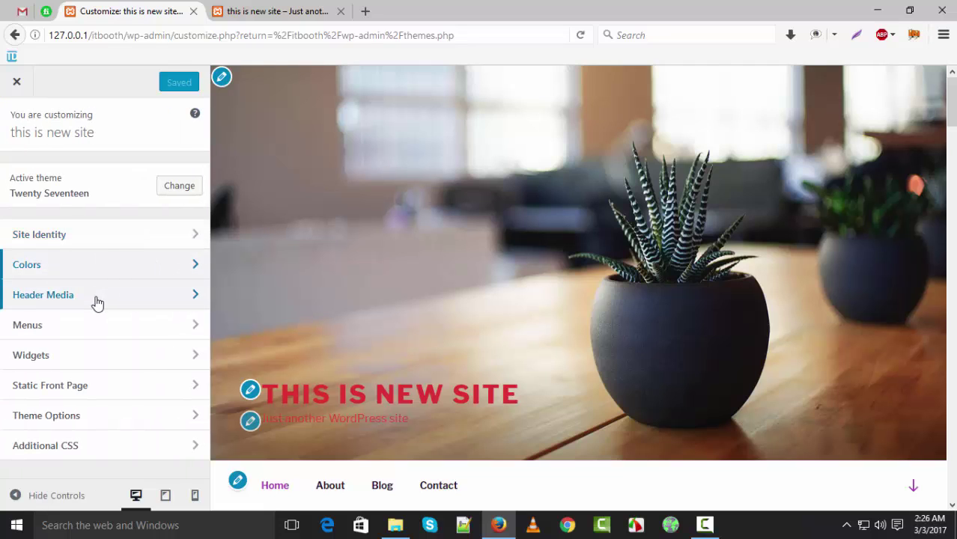
{"action": "left_click", "coordinate": [97, 299]}
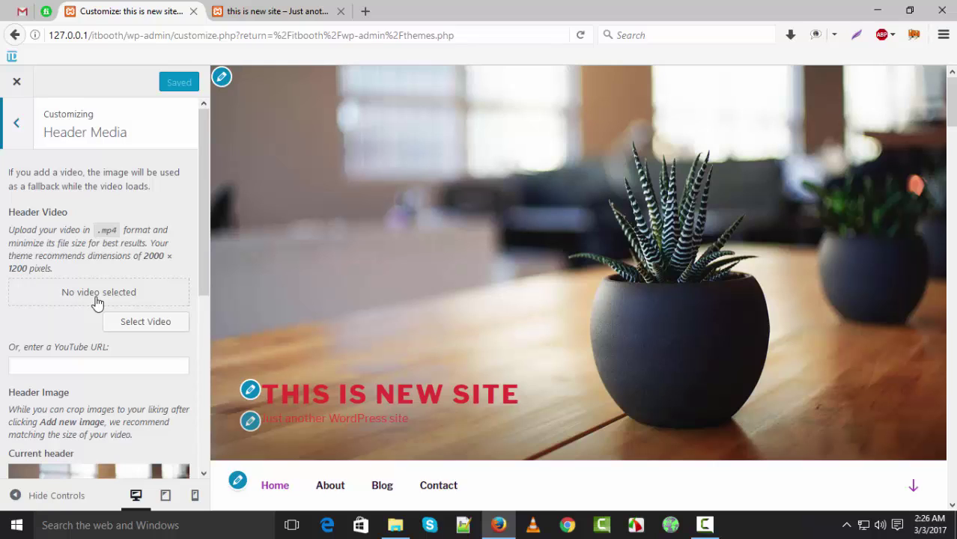
{"action": "scroll", "coordinate": [96, 297], "scroll_direction": "down", "scroll_amount": 3}
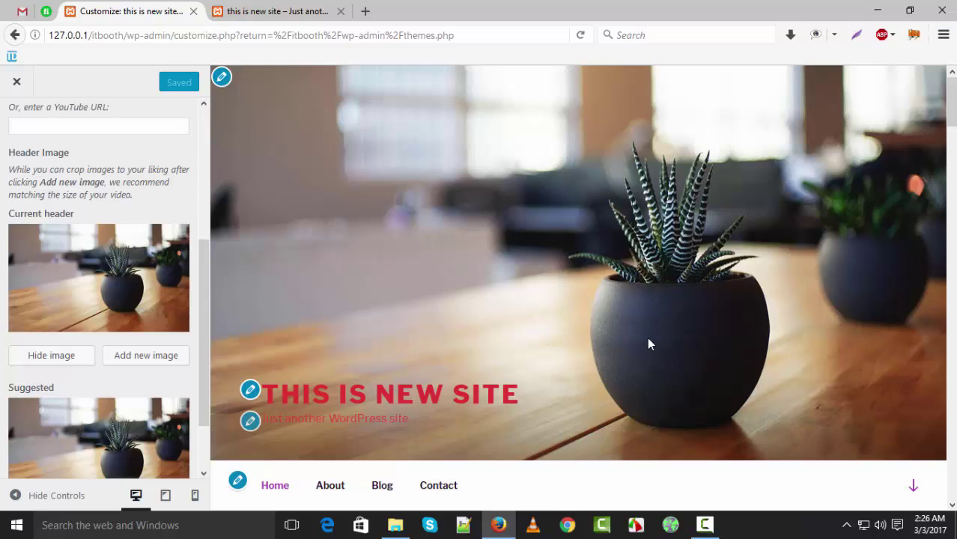
{"action": "left_click", "coordinate": [63, 356]}
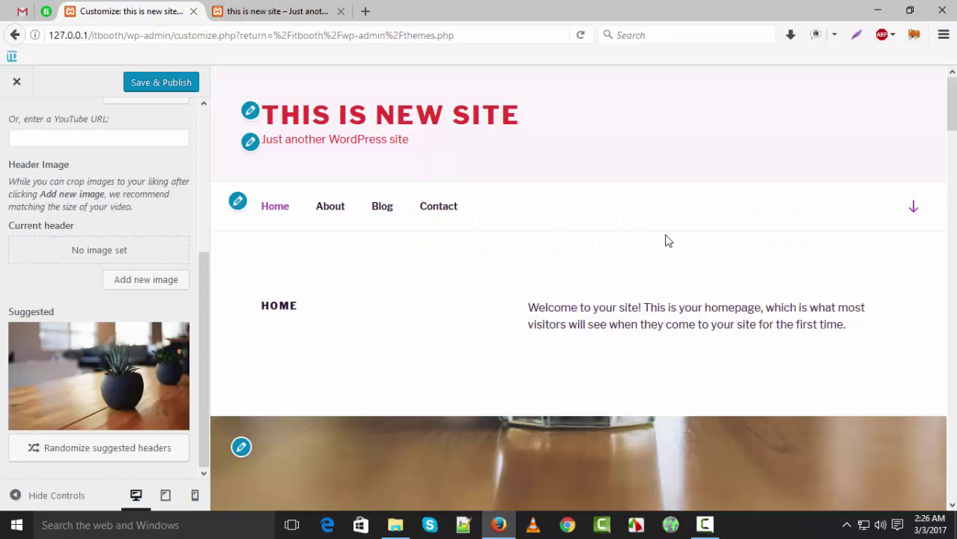
Set espresso.jpg from the media library, with the default crop, as the new header image.
{"action": "left_click", "coordinate": [133, 284]}
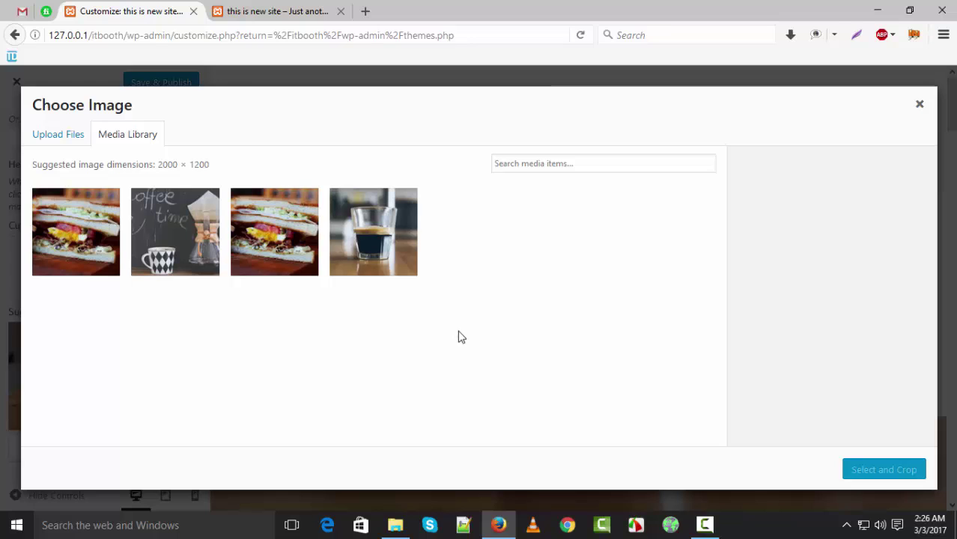
{"action": "left_click", "coordinate": [378, 241]}
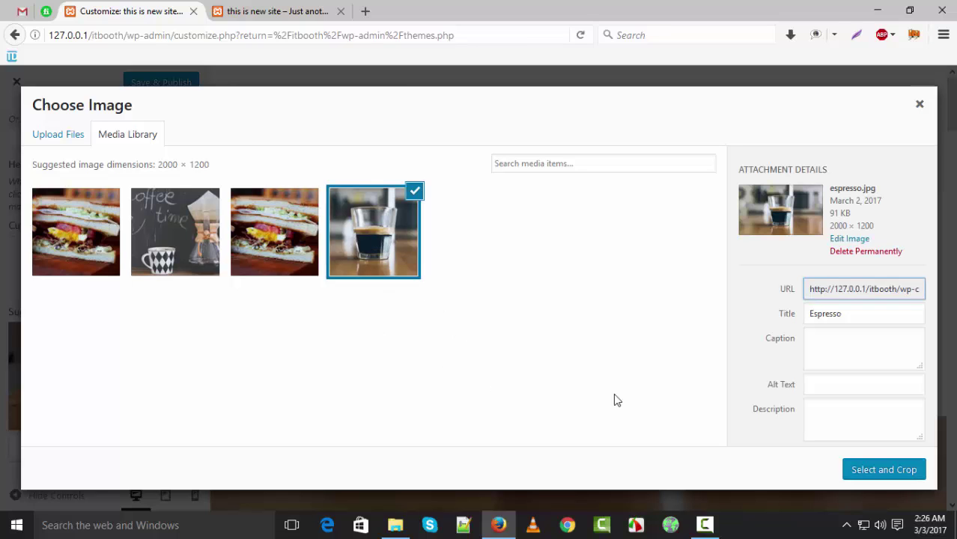
{"action": "left_click", "coordinate": [888, 479]}
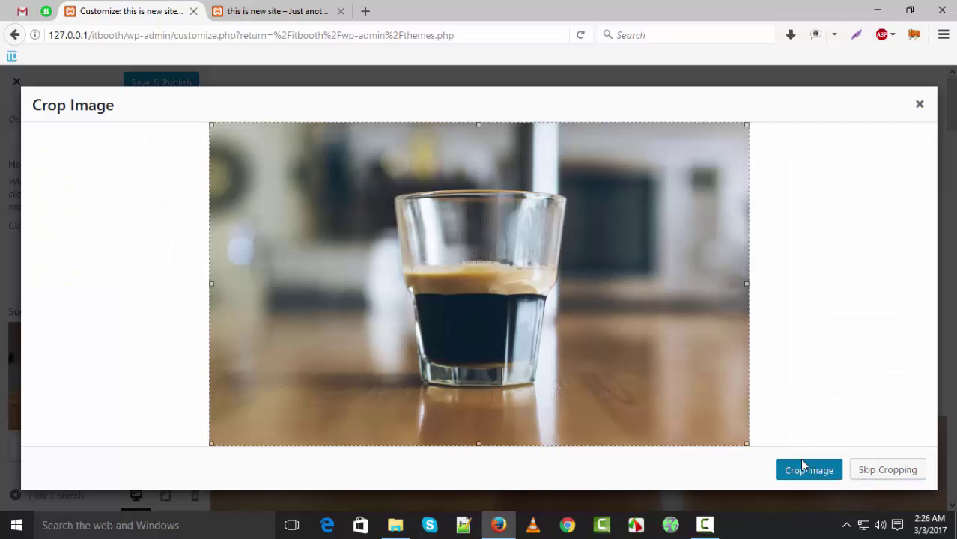
{"action": "left_click", "coordinate": [803, 464]}
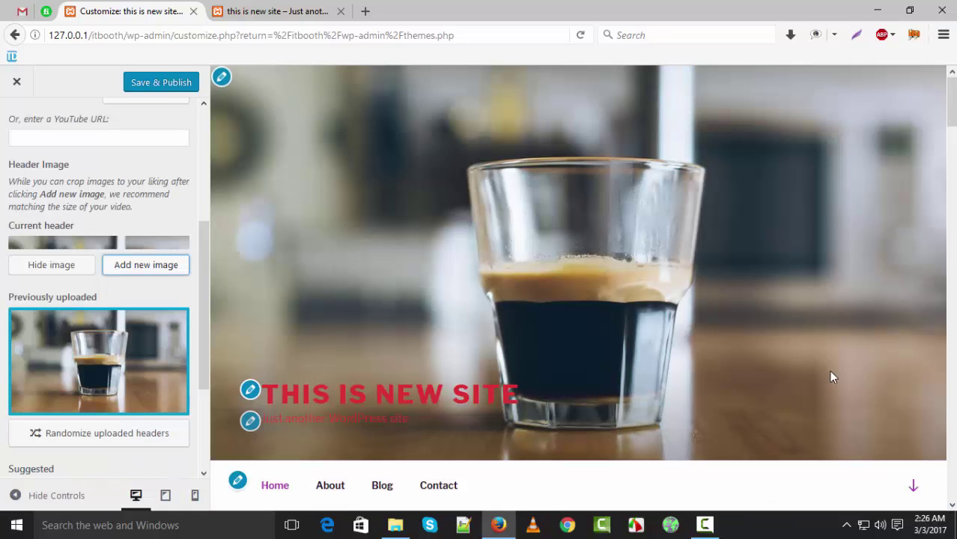
Review the page preview with the espresso header, publish the header image, and leave the Header Media settings.
{"action": "scroll", "coordinate": [738, 309], "scroll_direction": "down", "scroll_amount": 7}
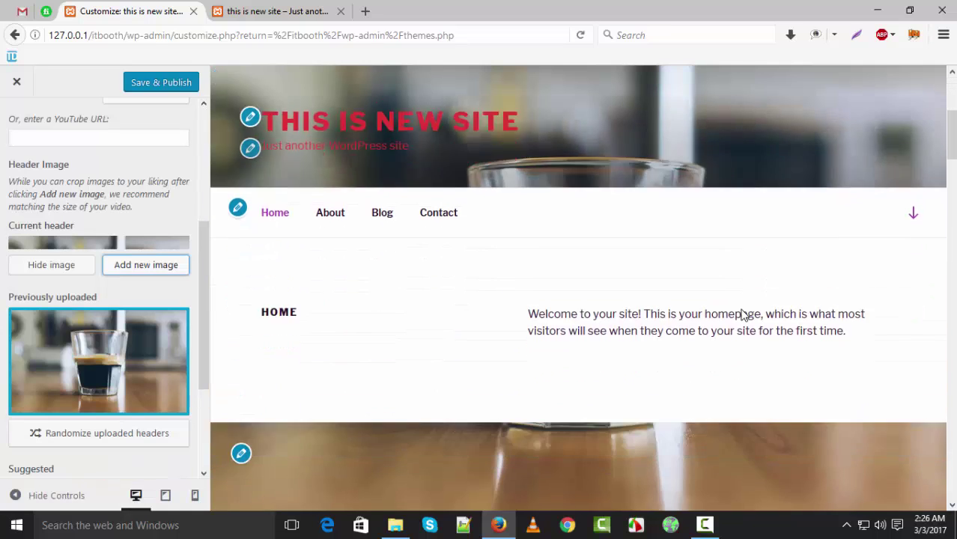
{"action": "scroll", "coordinate": [741, 307], "scroll_direction": "down", "scroll_amount": 8}
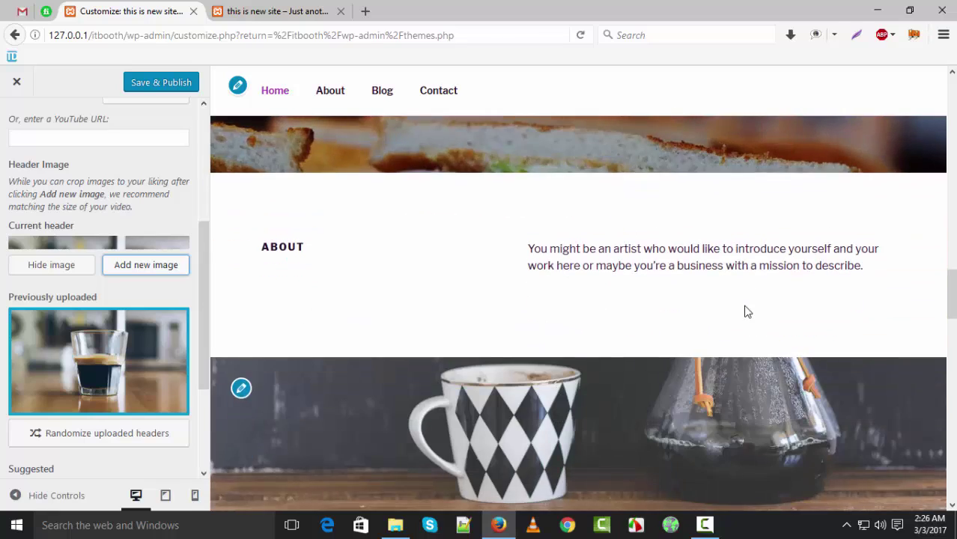
{"action": "scroll", "coordinate": [747, 306], "scroll_direction": "up", "scroll_amount": 2}
{"action": "scroll", "coordinate": [745, 306], "scroll_direction": "up", "scroll_amount": 8}
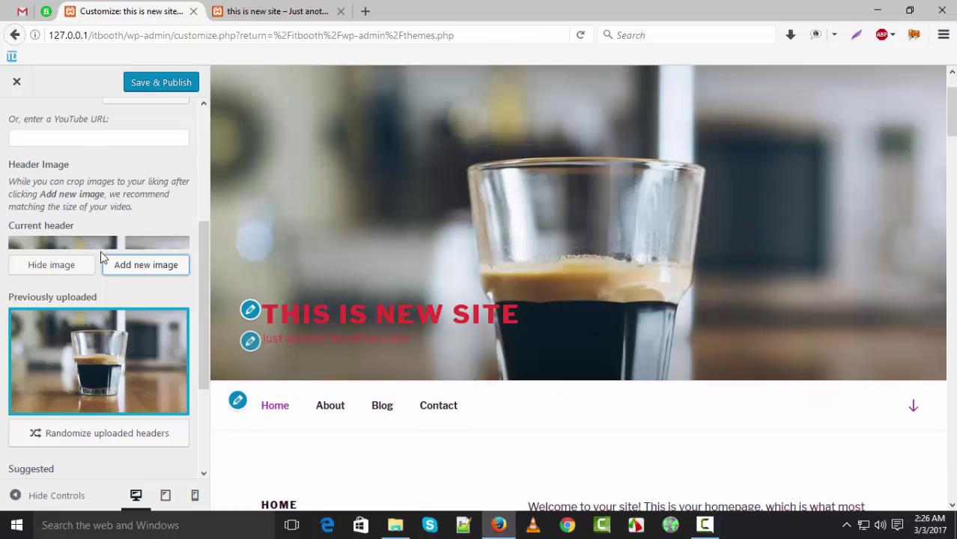
{"action": "scroll", "coordinate": [103, 257], "scroll_direction": "down", "scroll_amount": 2}
{"action": "scroll", "coordinate": [85, 274], "scroll_direction": "up", "scroll_amount": 5}
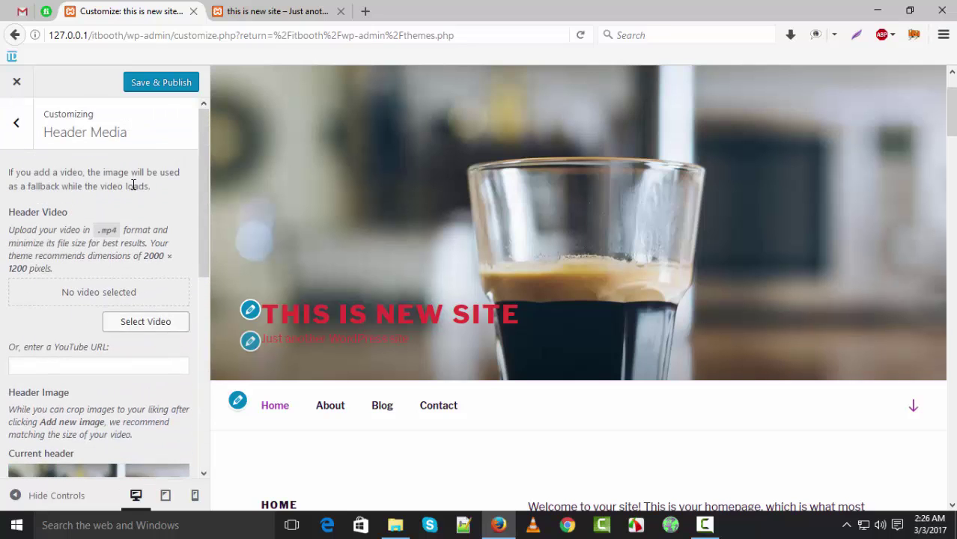
{"action": "left_click", "coordinate": [163, 90]}
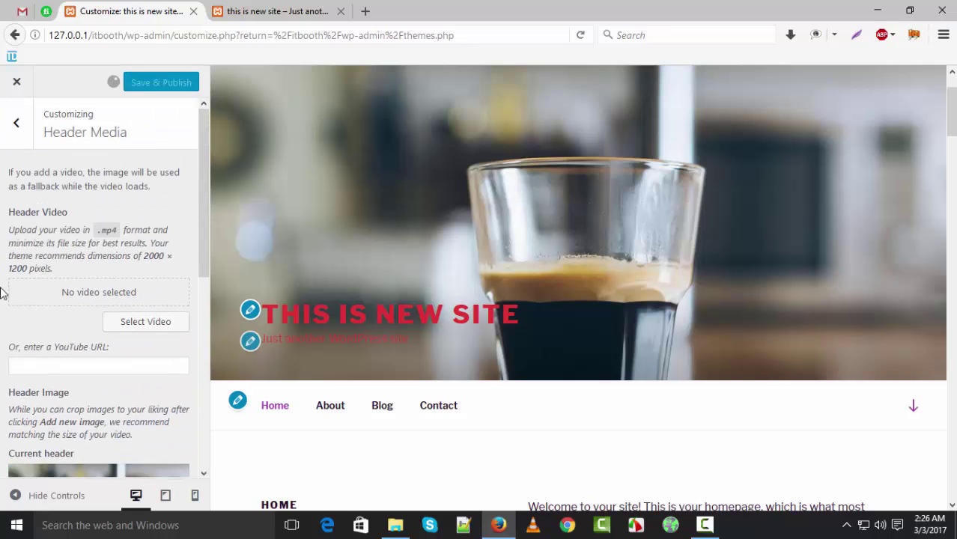
{"action": "left_click", "coordinate": [15, 120]}
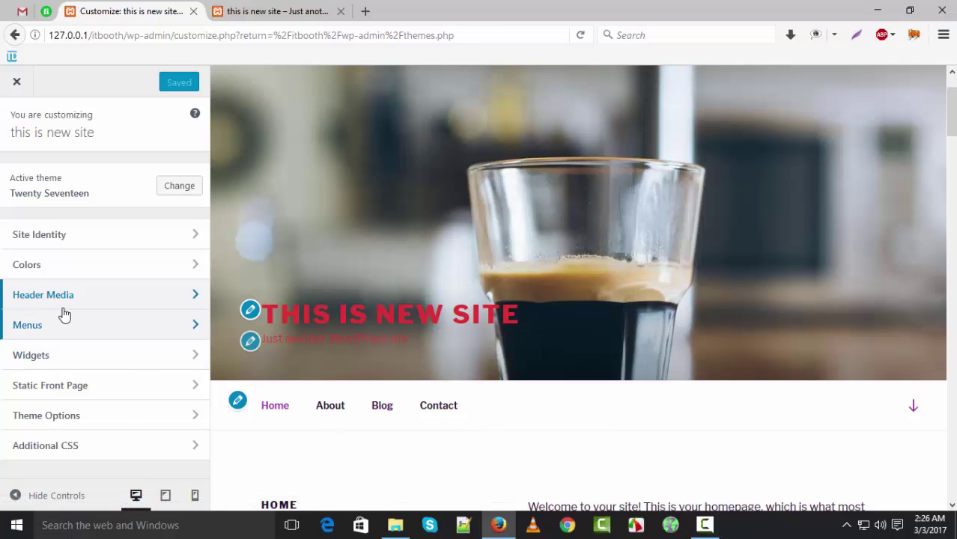
Open the Top Menu in the Menus settings and nest the Blog item under Home.
{"action": "left_click", "coordinate": [30, 329]}
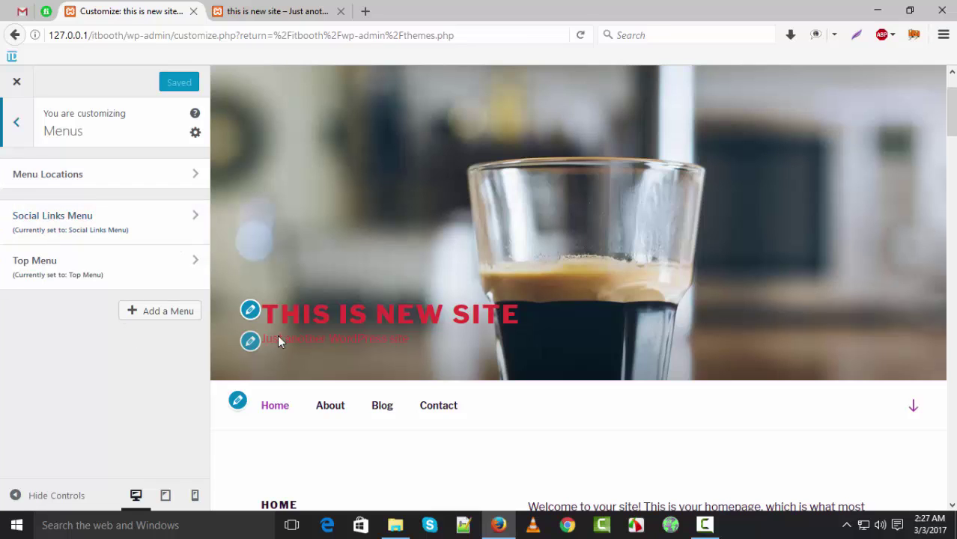
{"action": "left_click", "coordinate": [178, 267]}
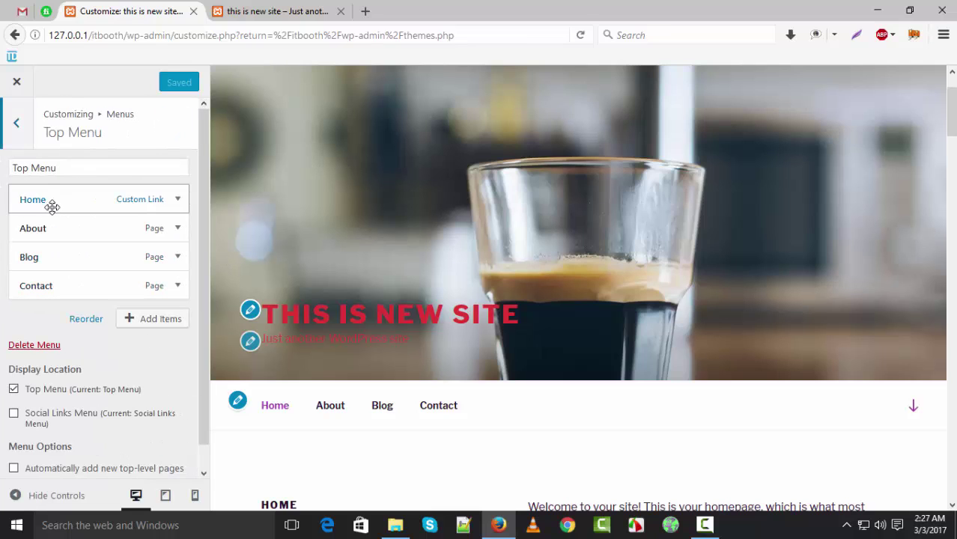
{"action": "left_click_drag", "start_coordinate": [57, 255], "coordinate": [89, 241]}
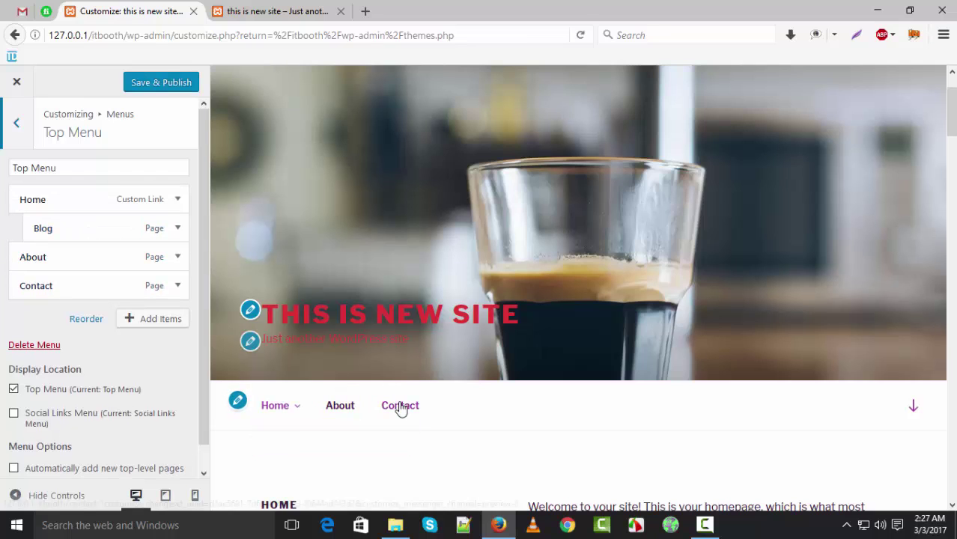
Try Blog as the first item of the Top Menu, move Contact above About, and nest Blog under Home again.
{"action": "left_click_drag", "start_coordinate": [79, 233], "coordinate": [55, 217]}
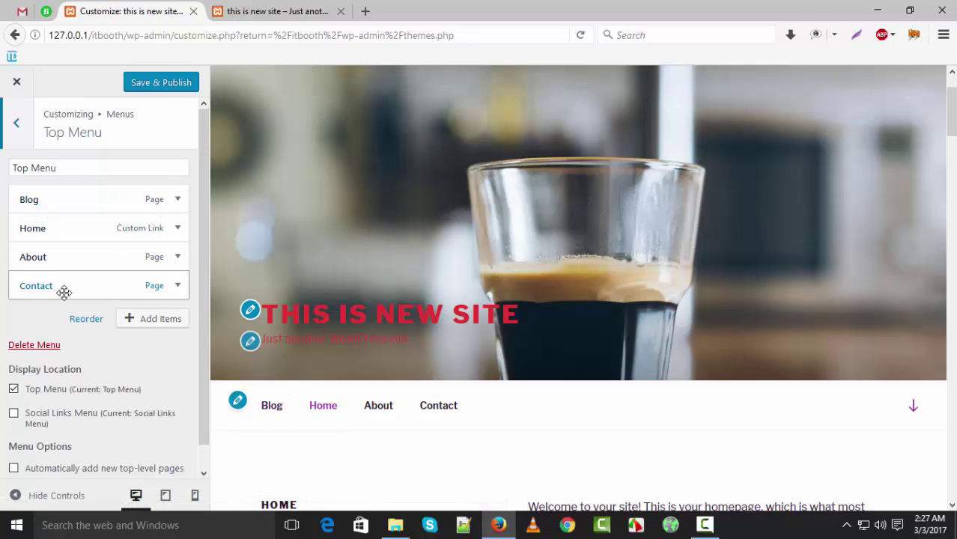
{"action": "left_click_drag", "start_coordinate": [62, 286], "coordinate": [58, 258]}
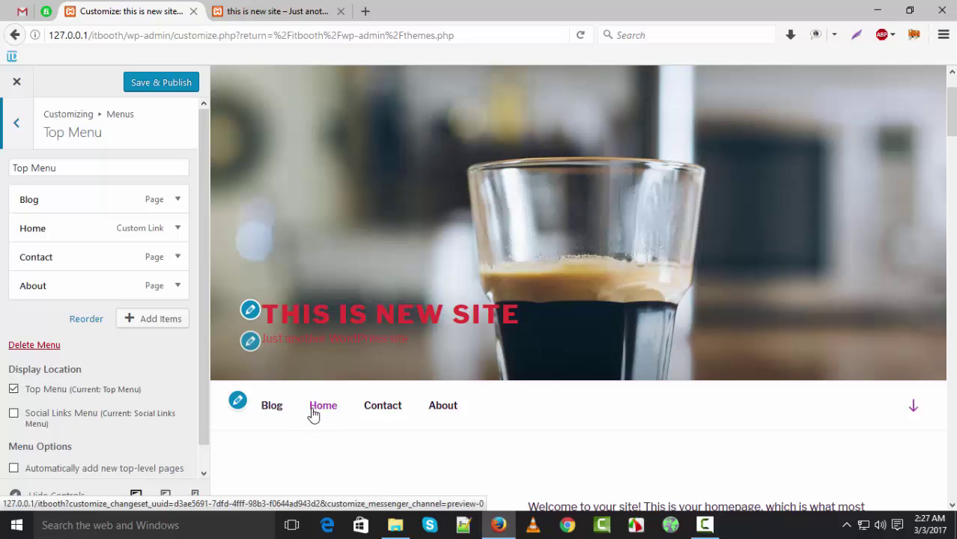
{"action": "left_click_drag", "start_coordinate": [57, 196], "coordinate": [72, 227]}
{"action": "mouse_move", "coordinate": [297, 411]}
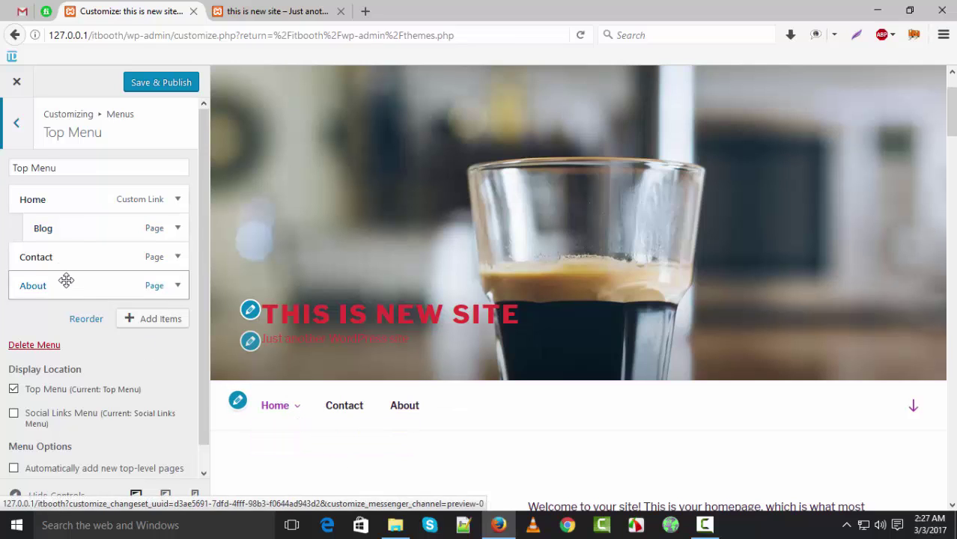
Try nesting Contact under Blog in the Top Menu and view the Home submenu in the preview.
{"action": "left_click_drag", "start_coordinate": [89, 260], "coordinate": [109, 273]}
{"action": "mouse_move", "coordinate": [300, 414]}
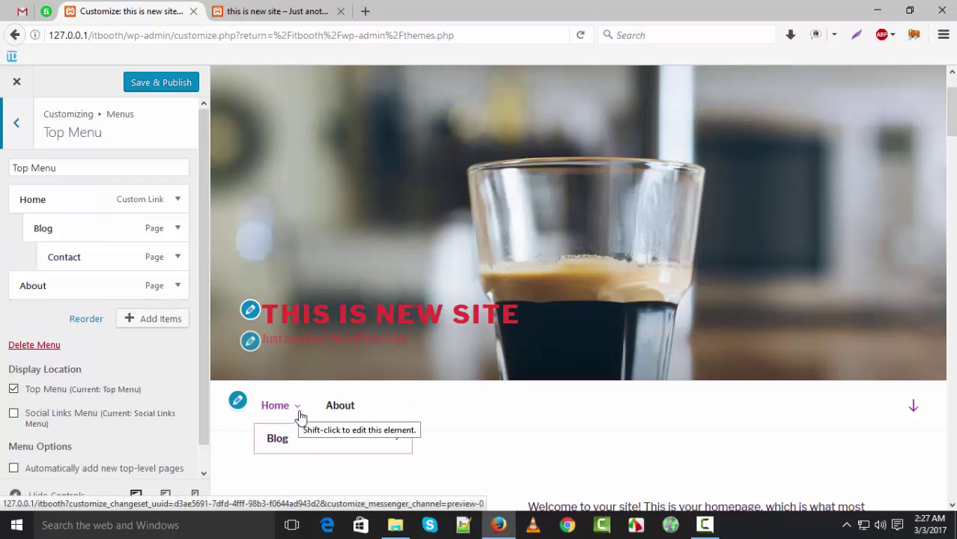
{"action": "mouse_move", "coordinate": [374, 449]}
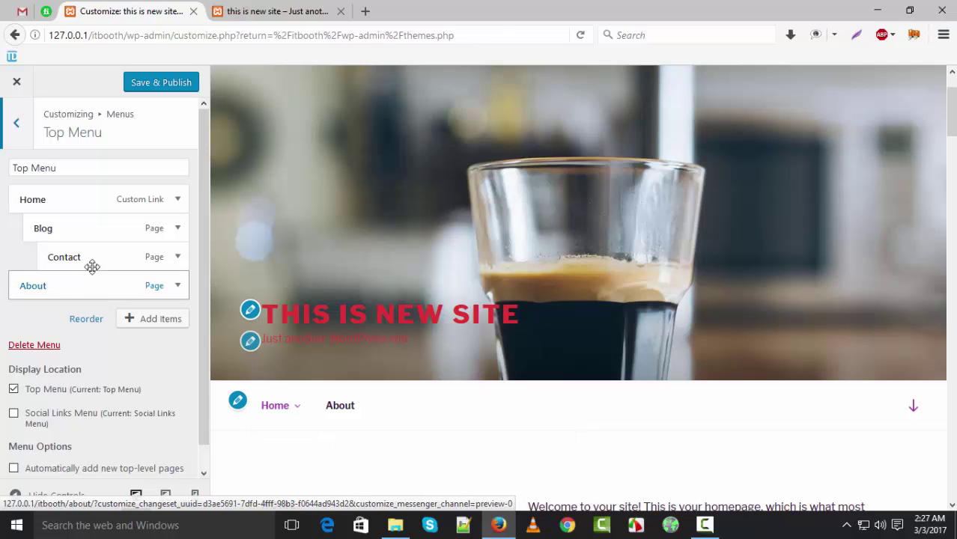
Make Blog and Contact top-level items of the Top Menu again and leave the Menus settings.
{"action": "left_click_drag", "start_coordinate": [70, 235], "coordinate": [64, 258]}
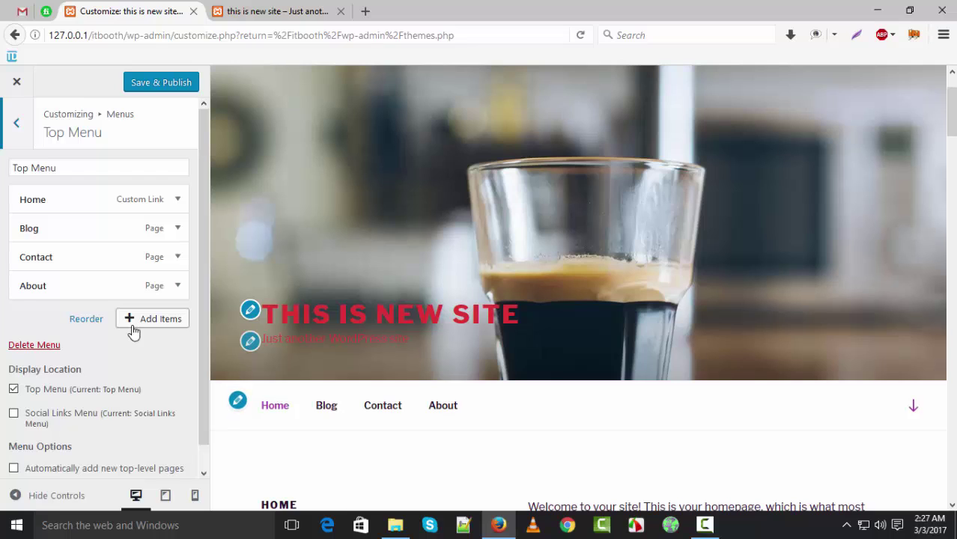
{"action": "left_click", "coordinate": [15, 122]}
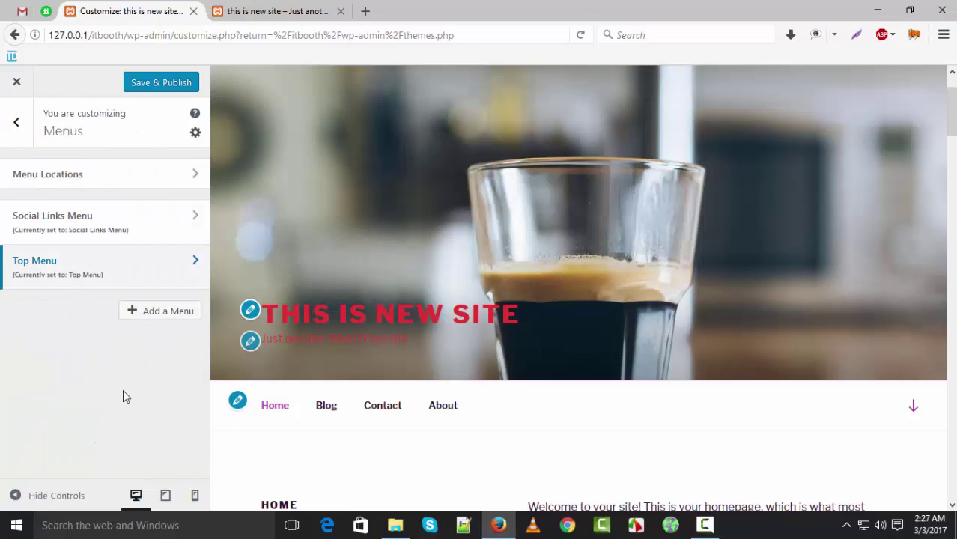
{"action": "left_click", "coordinate": [17, 123]}
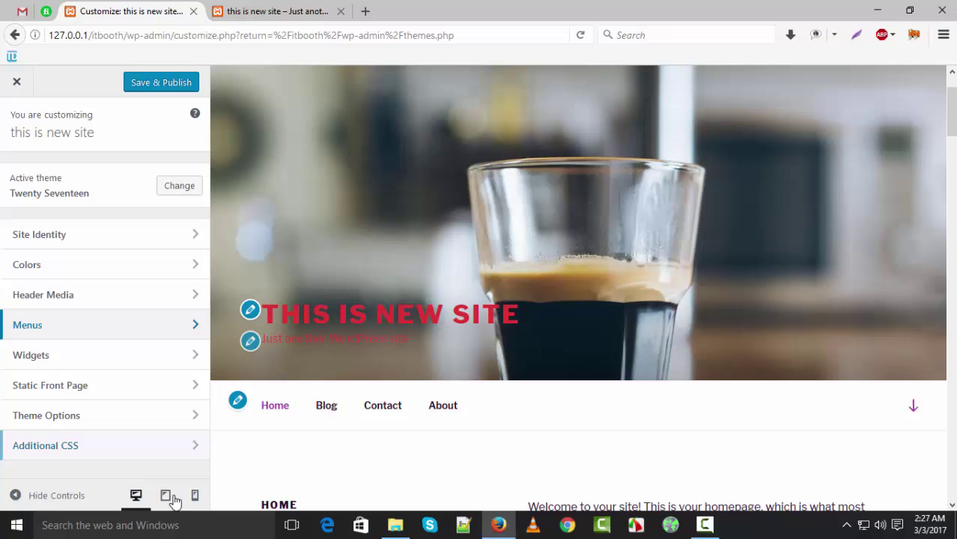
Open the Widgets settings, bring the page footer into the preview, and expand the Find Us text widget of Footer 1.
{"action": "left_click", "coordinate": [50, 363]}
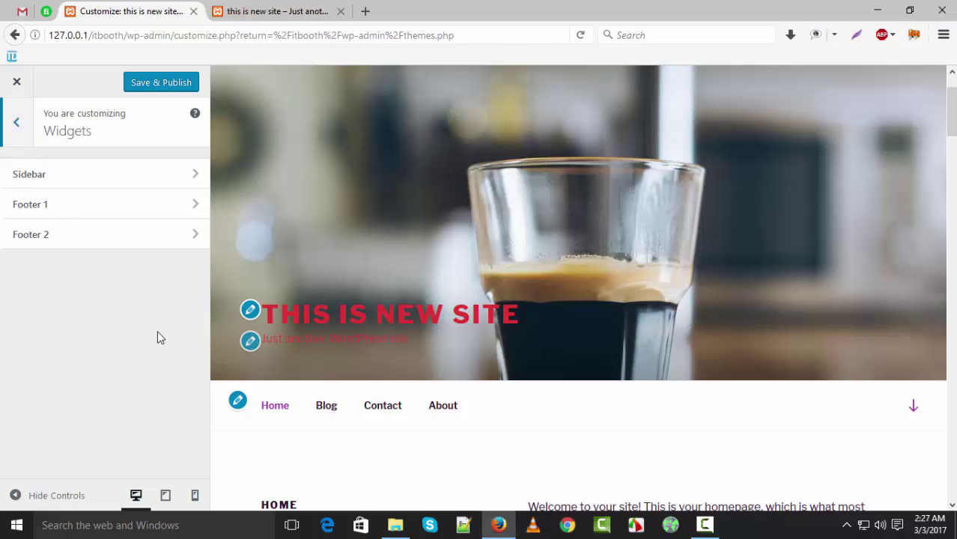
{"action": "scroll", "coordinate": [876, 407], "scroll_direction": "down", "scroll_amount": 15}
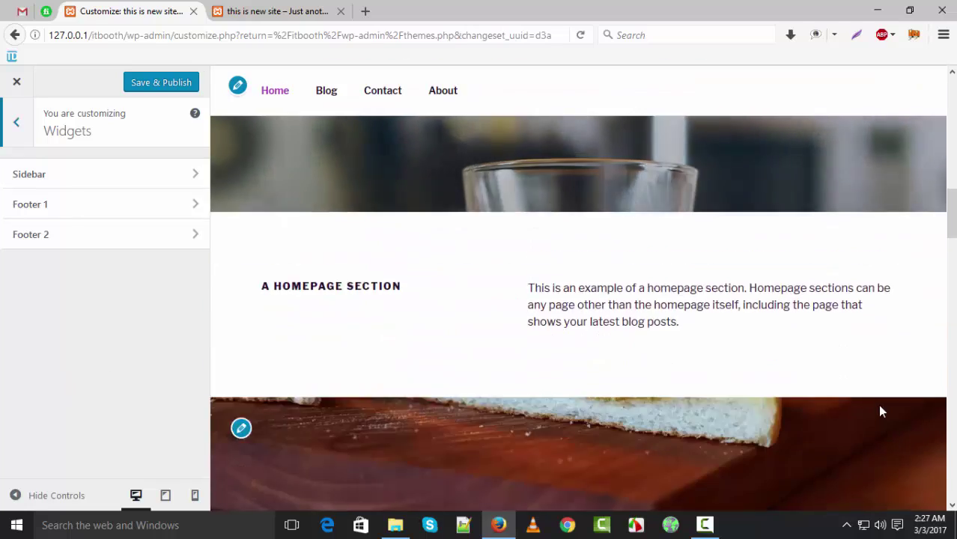
{"action": "scroll", "coordinate": [895, 360], "scroll_direction": "down", "scroll_amount": 10}
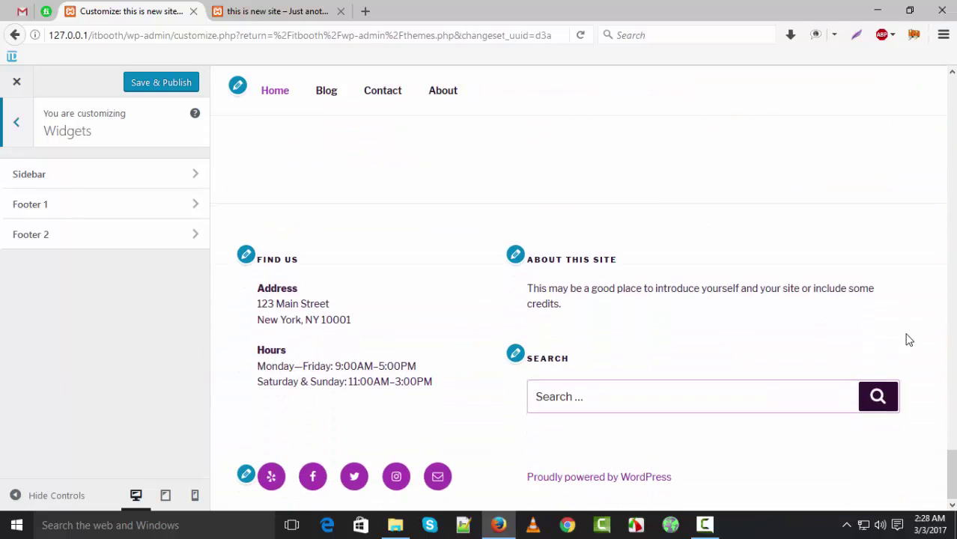
{"action": "left_click", "coordinate": [104, 212]}
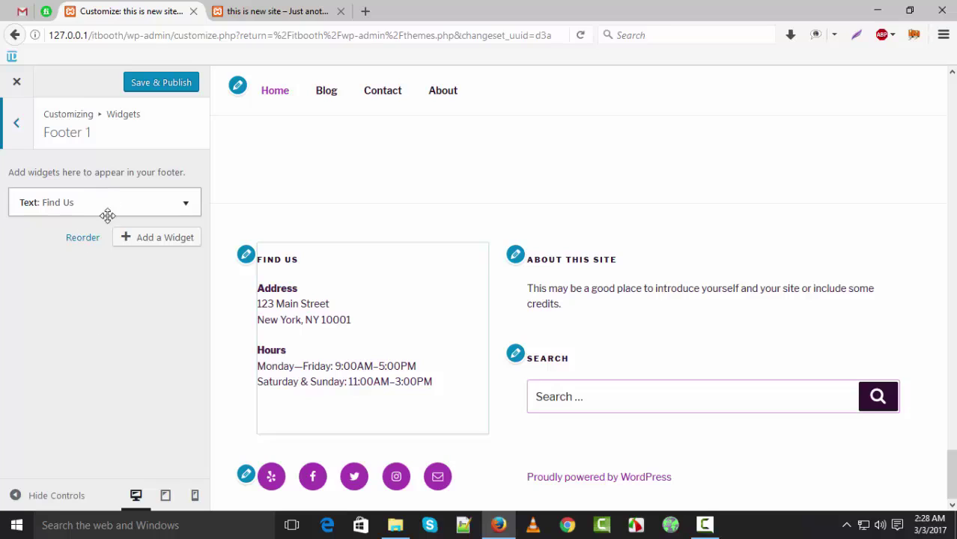
{"action": "left_click", "coordinate": [186, 206]}
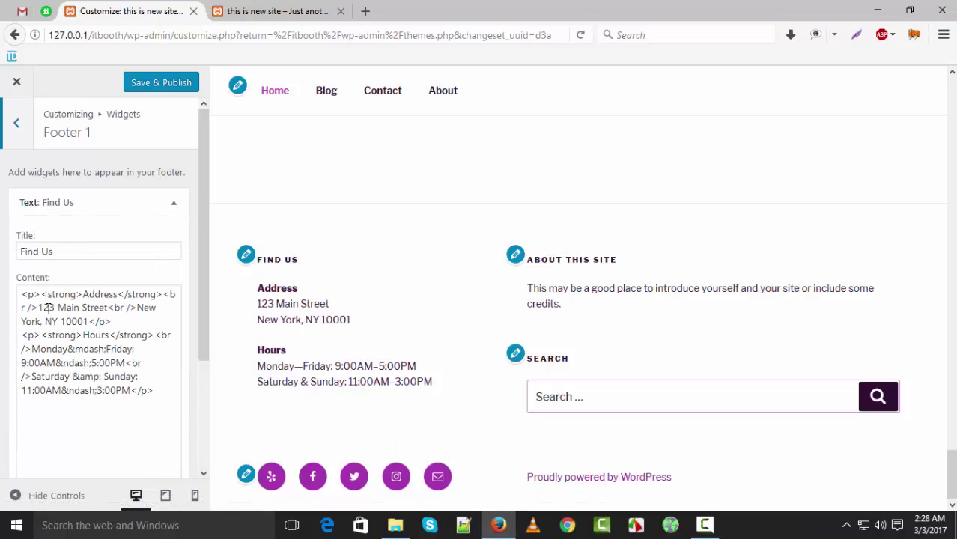
Replace the word "Address" between the strong tags in the Find Us content with "tfldfkl kdfkld" and leave Footer 1.
{"action": "left_click_drag", "start_coordinate": [41, 295], "coordinate": [21, 294]}
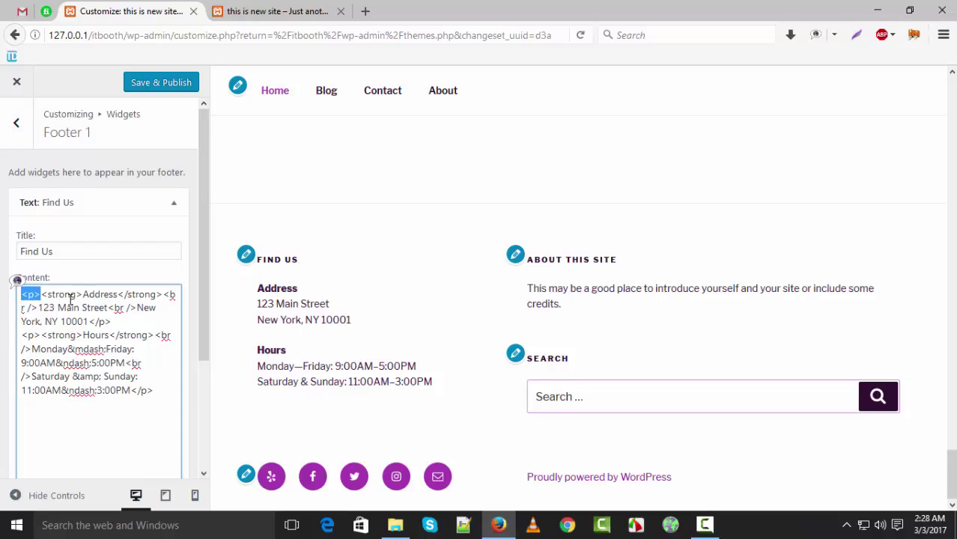
{"action": "left_click_drag", "start_coordinate": [83, 295], "coordinate": [21, 294]}
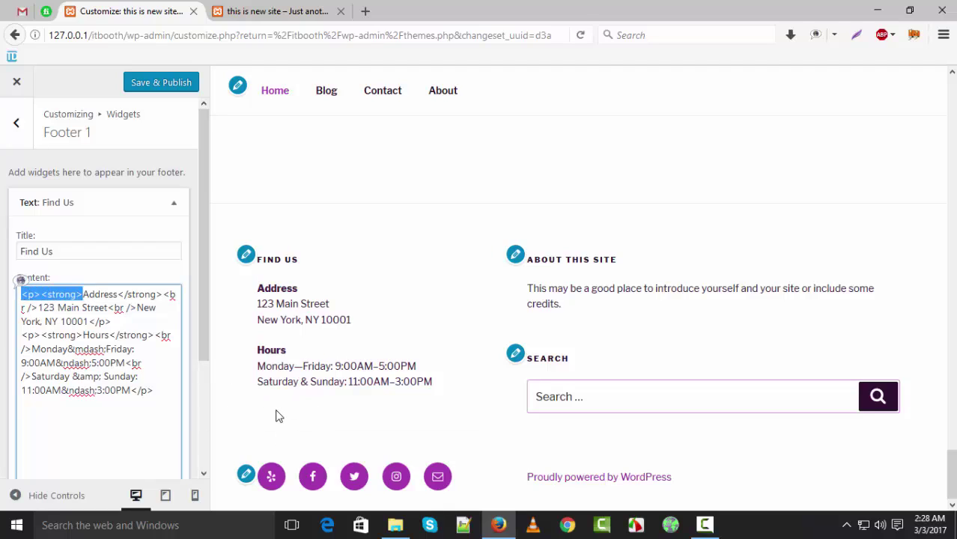
{"action": "left_click", "coordinate": [155, 391]}
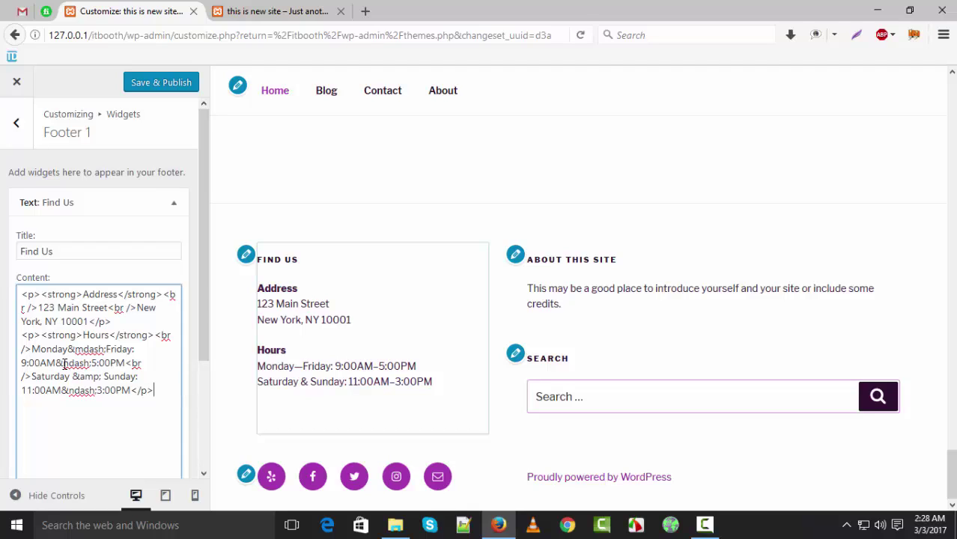
{"action": "double_click", "coordinate": [102, 295]}
{"action": "left_click_drag", "start_coordinate": [83, 295], "coordinate": [43, 295]}
{"action": "double_click", "coordinate": [93, 294]}
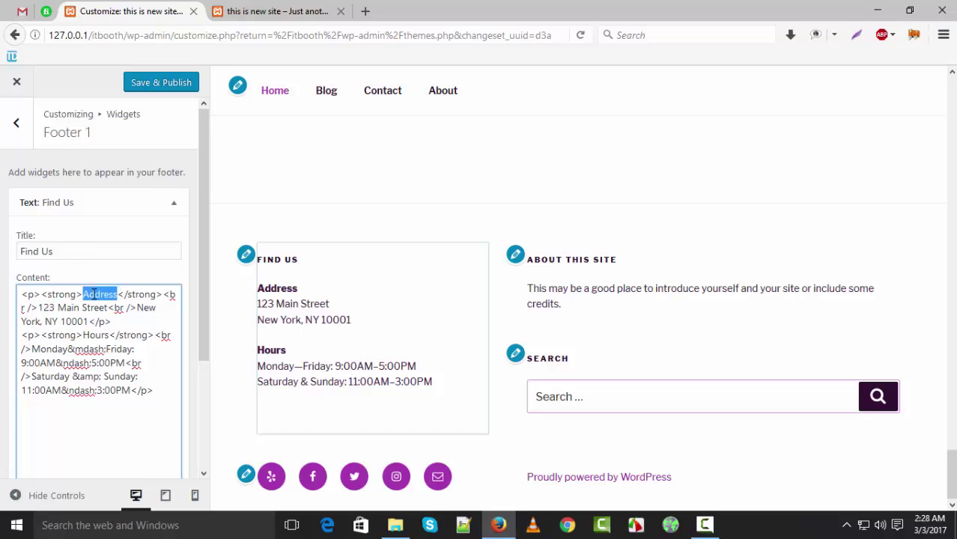
{"action": "double_click", "coordinate": [103, 296]}
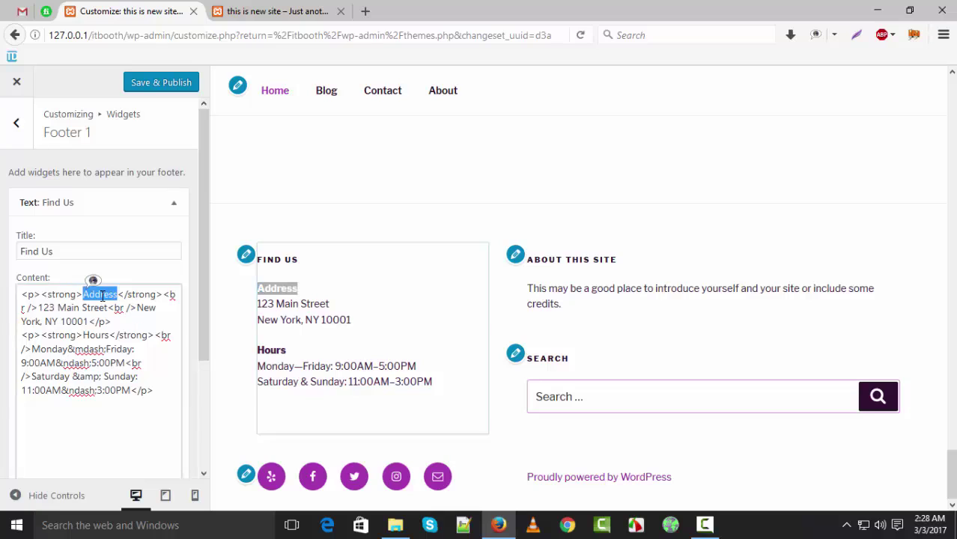
{"action": "type", "text": "tfldfkl kdfkld"}
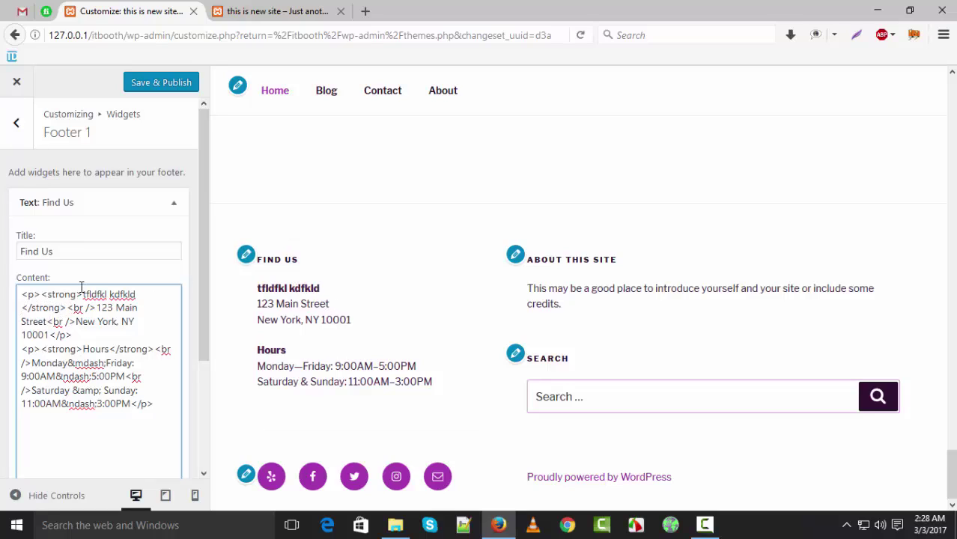
{"action": "mouse_move", "coordinate": [77, 293]}
{"action": "left_mouse_down"}
{"action": "mouse_move", "coordinate": [50, 294]}
{"action": "mouse_move", "coordinate": [44, 307]}
{"action": "mouse_move", "coordinate": [69, 306]}
{"action": "left_mouse_up"}
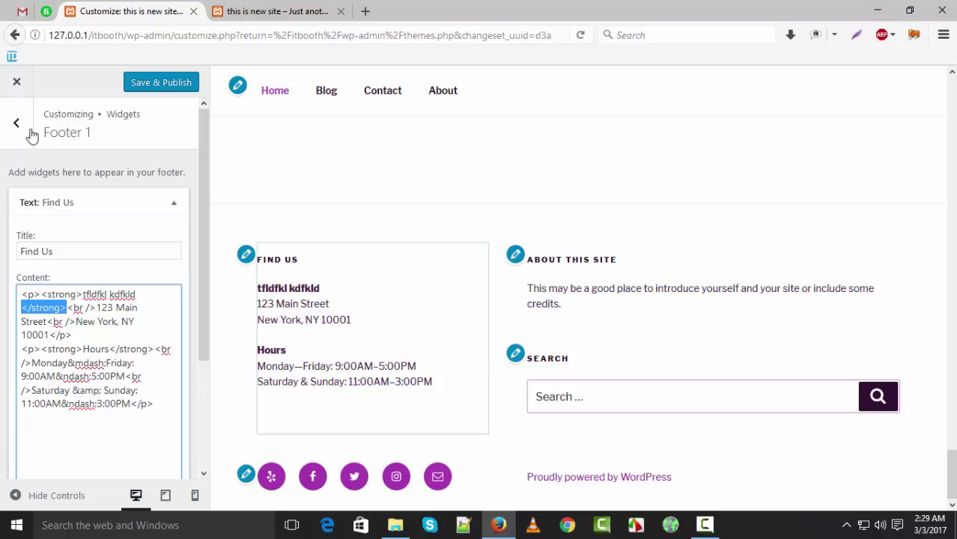
{"action": "scroll", "coordinate": [55, 184], "scroll_direction": "down", "scroll_amount": 5}
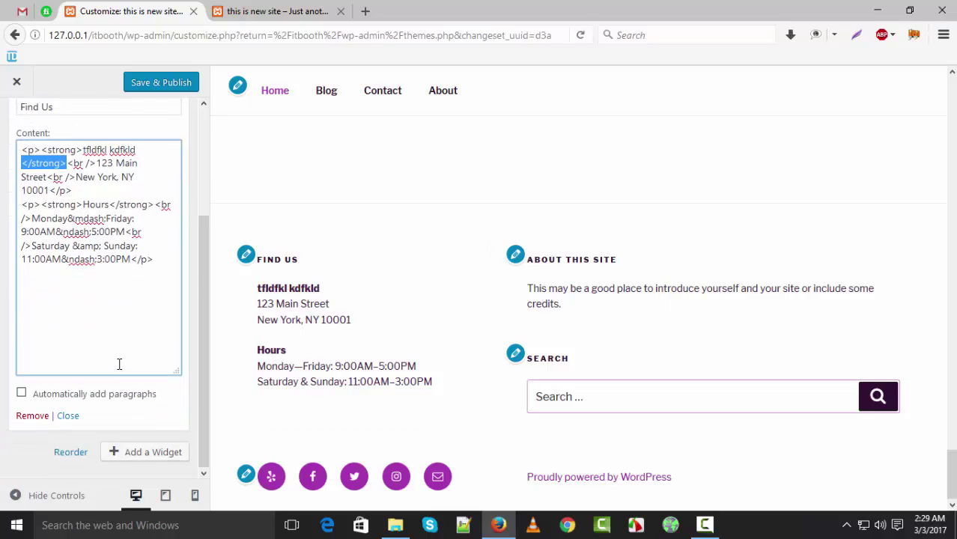
{"action": "scroll", "coordinate": [120, 363], "scroll_direction": "up", "scroll_amount": 5}
{"action": "left_click", "coordinate": [16, 123]}
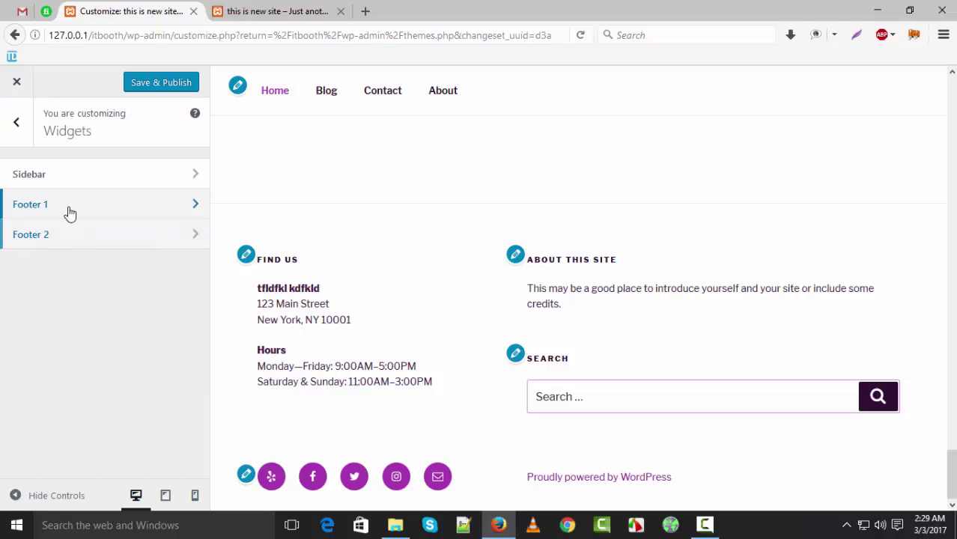
Open the About This Site text widget of Footer 2 and change its title to "fhsdfsdk fsdjfljkadf".
{"action": "left_click", "coordinate": [74, 240]}
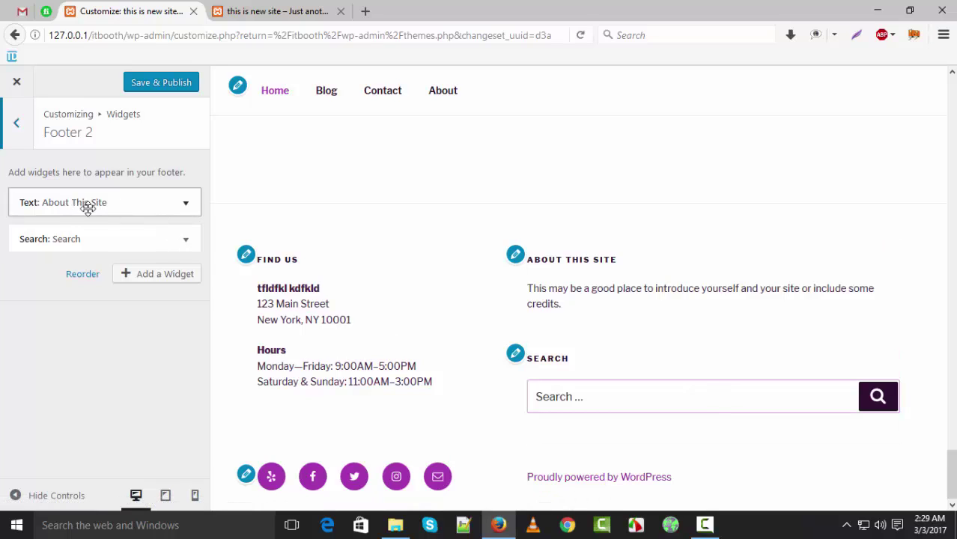
{"action": "left_click", "coordinate": [191, 207]}
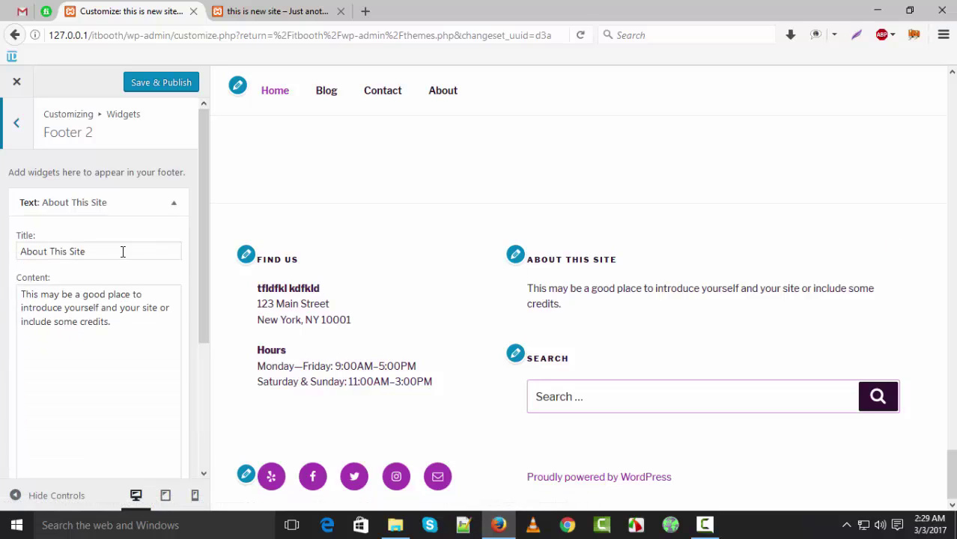
{"action": "left_click_drag", "start_coordinate": [98, 251], "coordinate": [3, 227]}
{"action": "type", "text": "fhsdfsdk fsdjfljkadf"}
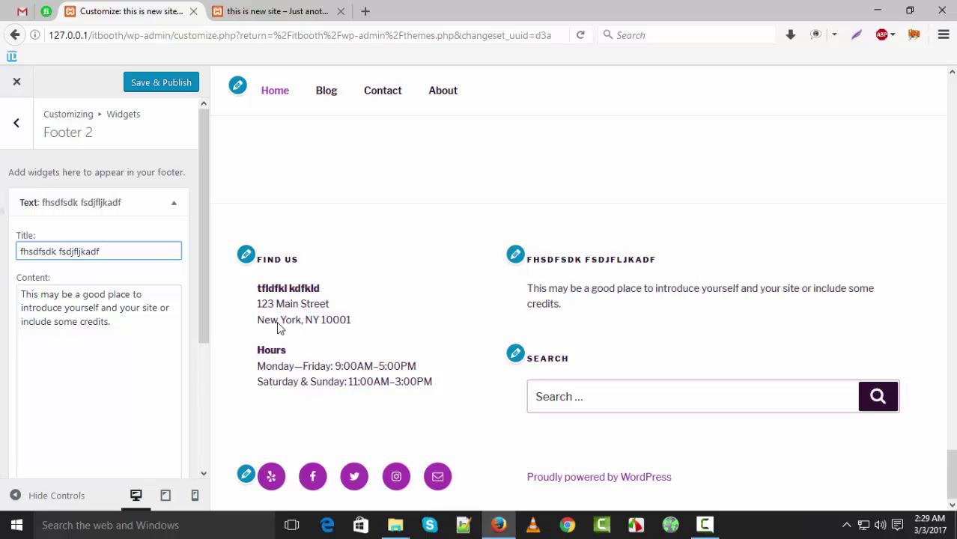
{"action": "left_click", "coordinate": [77, 320]}
{"action": "key", "text": "ctrl+a"}
{"action": "left_click", "coordinate": [98, 377]}
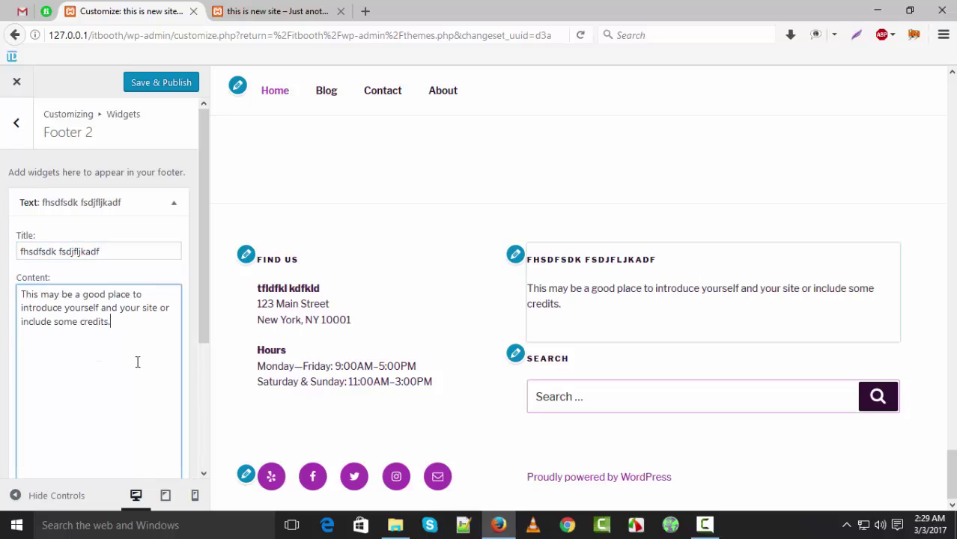
{"action": "left_click_drag", "start_coordinate": [118, 322], "coordinate": [27, 277]}
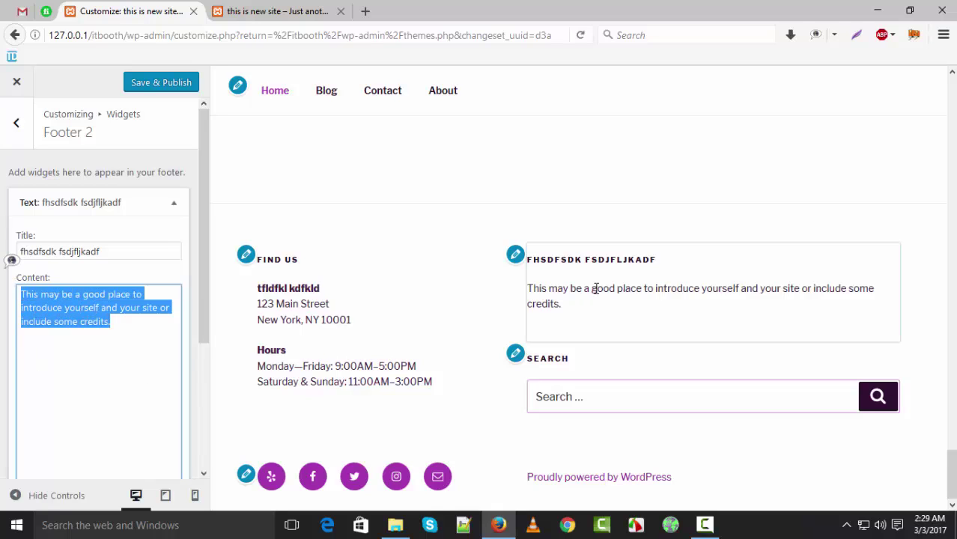
{"action": "left_click", "coordinate": [498, 304]}
{"action": "left_click_drag", "start_coordinate": [132, 315], "coordinate": [46, 288]}
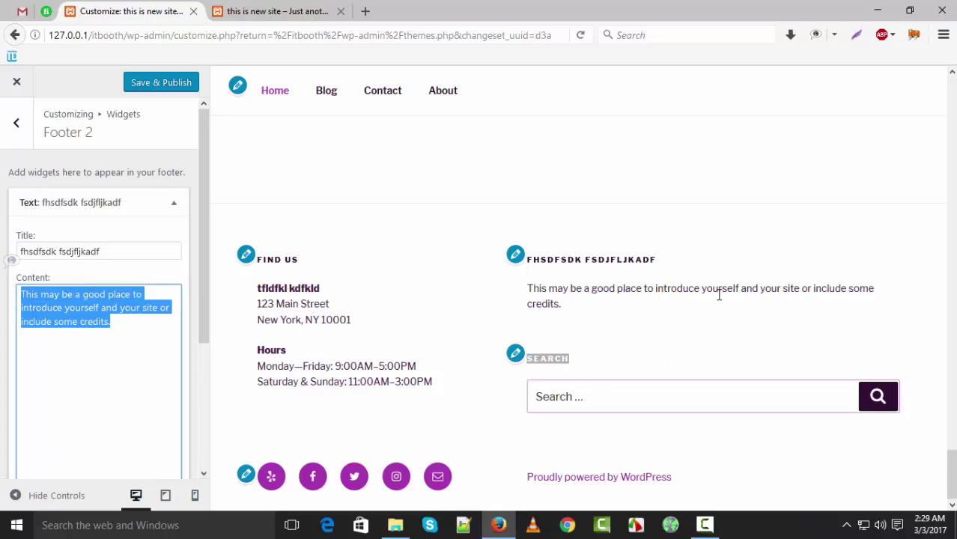
Remove the retitled text widget and the Search widget from Footer 2.
{"action": "scroll", "coordinate": [163, 354], "scroll_direction": "down", "scroll_amount": 5}
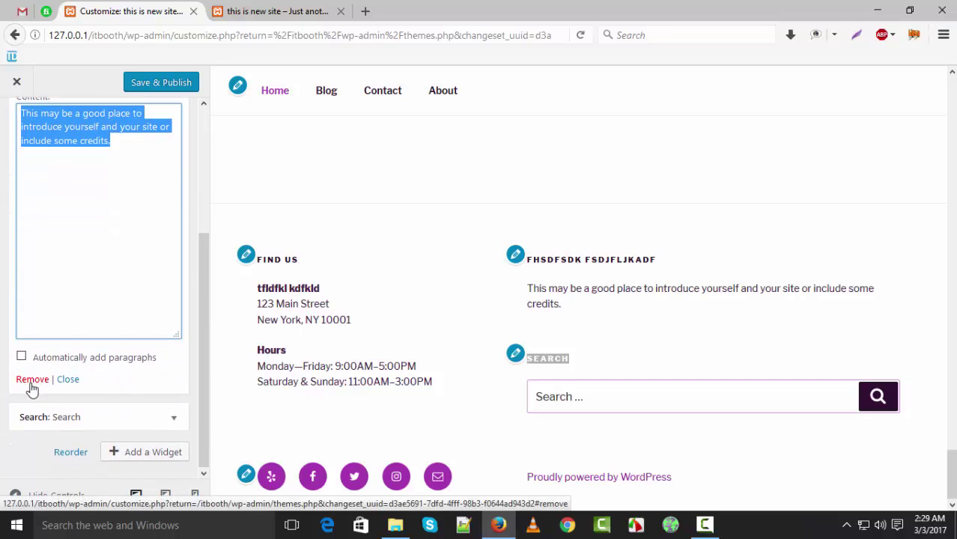
{"action": "left_click", "coordinate": [32, 381]}
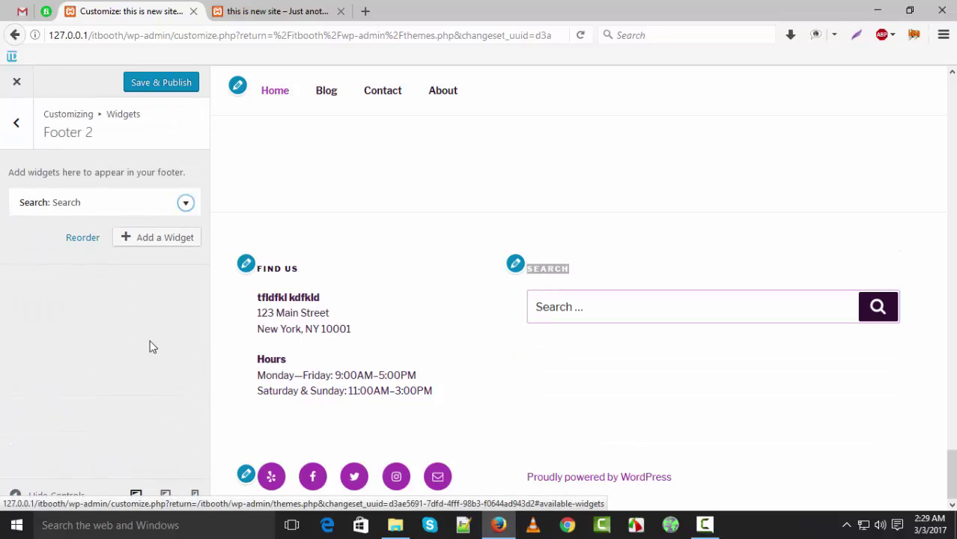
{"action": "left_click", "coordinate": [184, 203]}
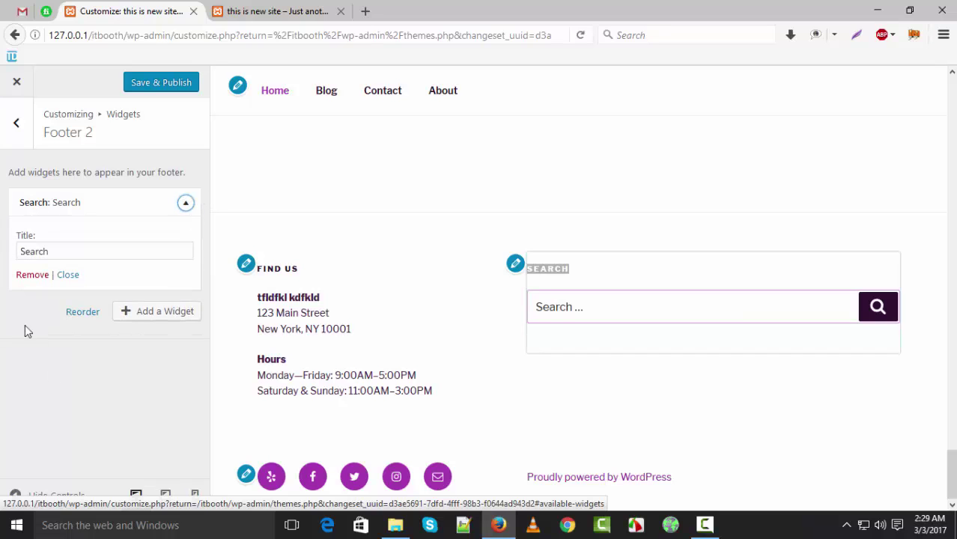
{"action": "left_click", "coordinate": [33, 276]}
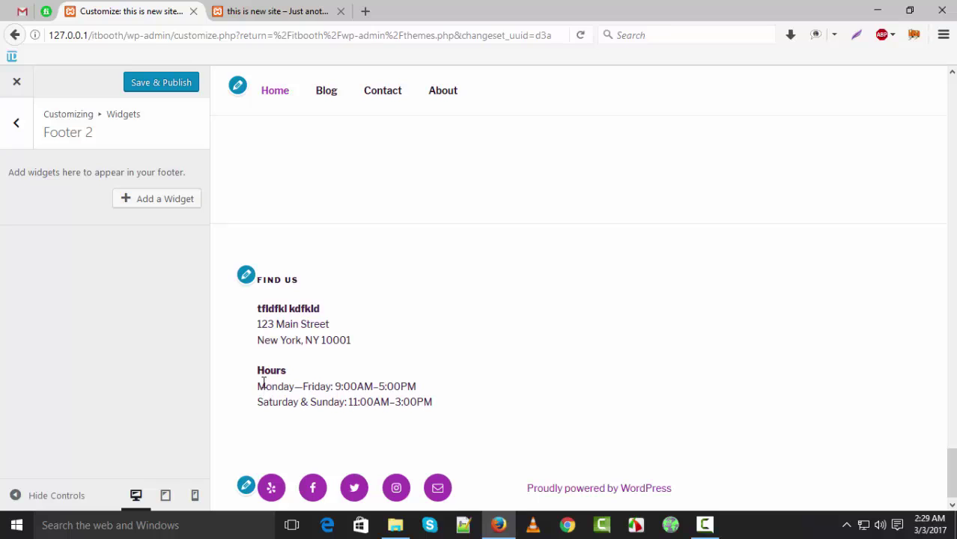
Add a Categories widget and a Calendar widget to Footer 2.
{"action": "left_click", "coordinate": [168, 206]}
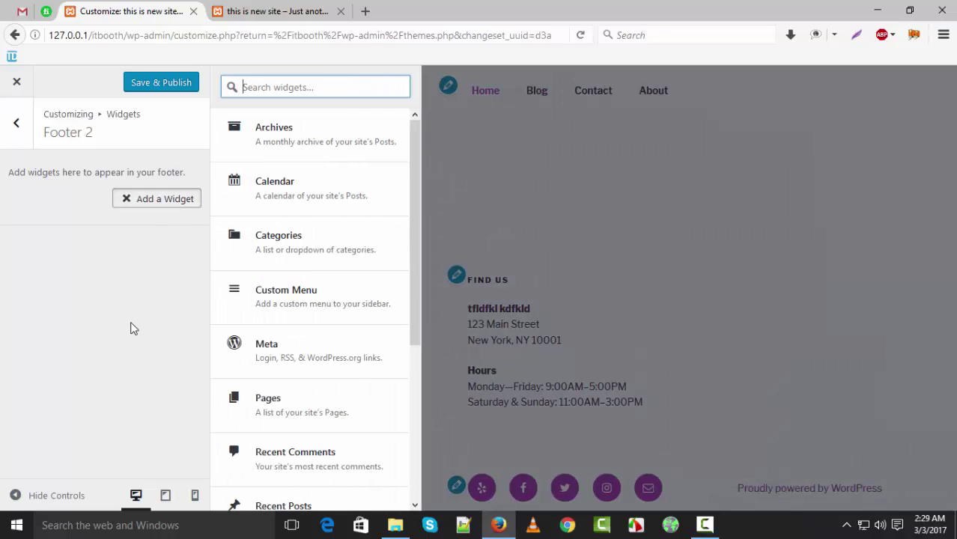
{"action": "scroll", "coordinate": [300, 172], "scroll_direction": "down", "scroll_amount": 5}
{"action": "scroll", "coordinate": [313, 398], "scroll_direction": "up", "scroll_amount": 6}
{"action": "left_click", "coordinate": [300, 242]}
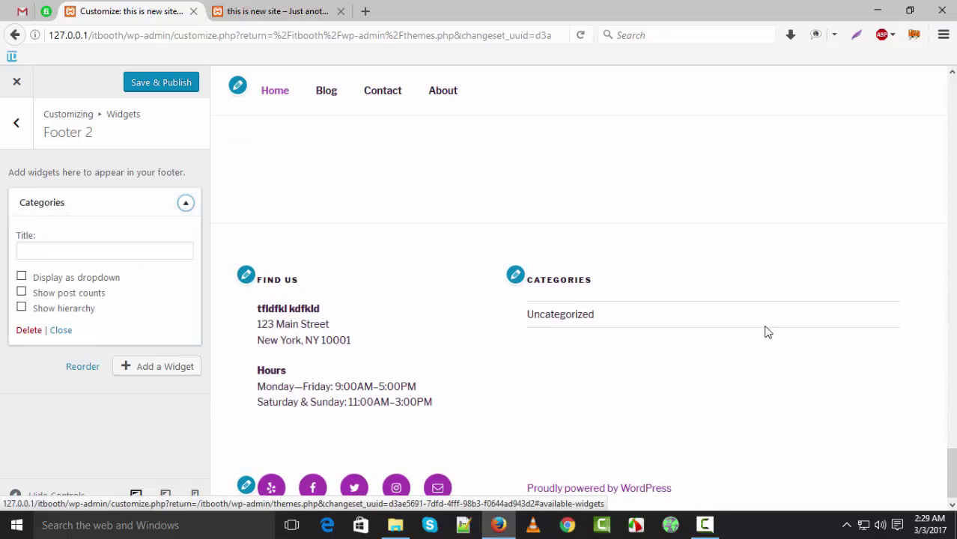
{"action": "left_click", "coordinate": [157, 367]}
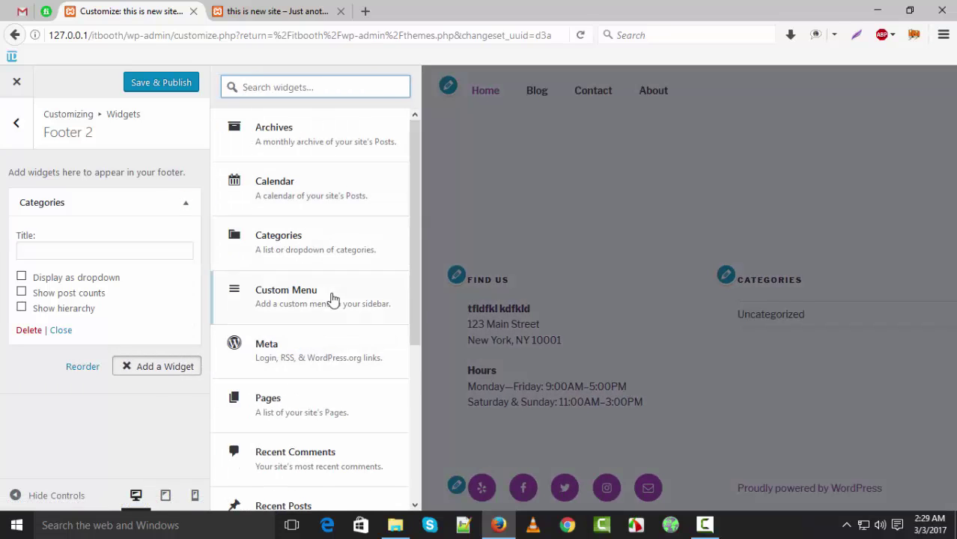
{"action": "left_click", "coordinate": [301, 188]}
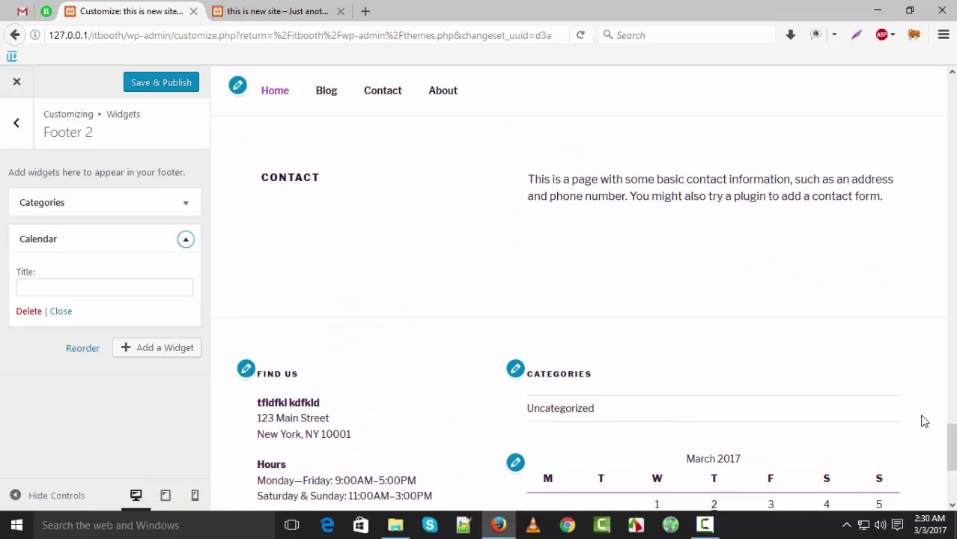
Leave Footer 2 and open the Sidebar widget area.
{"action": "left_click", "coordinate": [16, 123]}
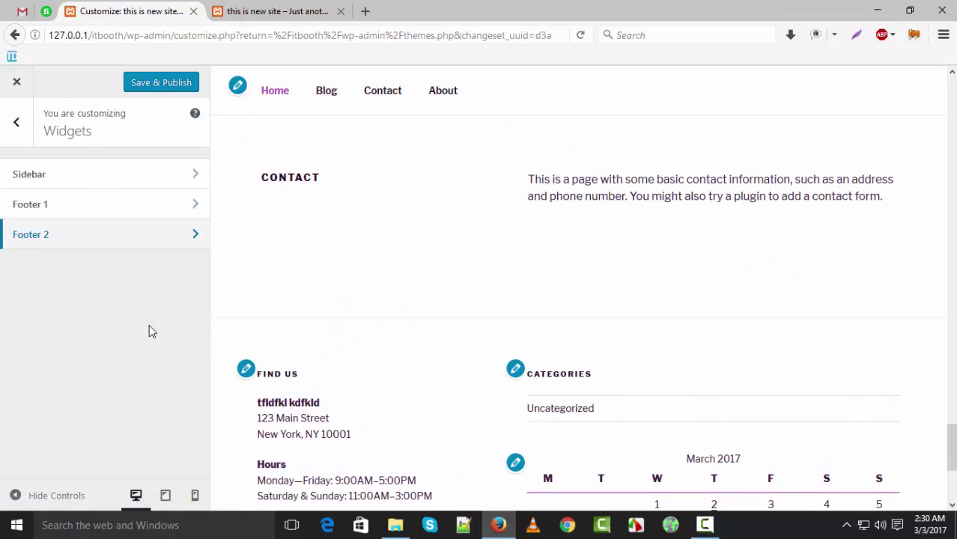
{"action": "left_click", "coordinate": [68, 179]}
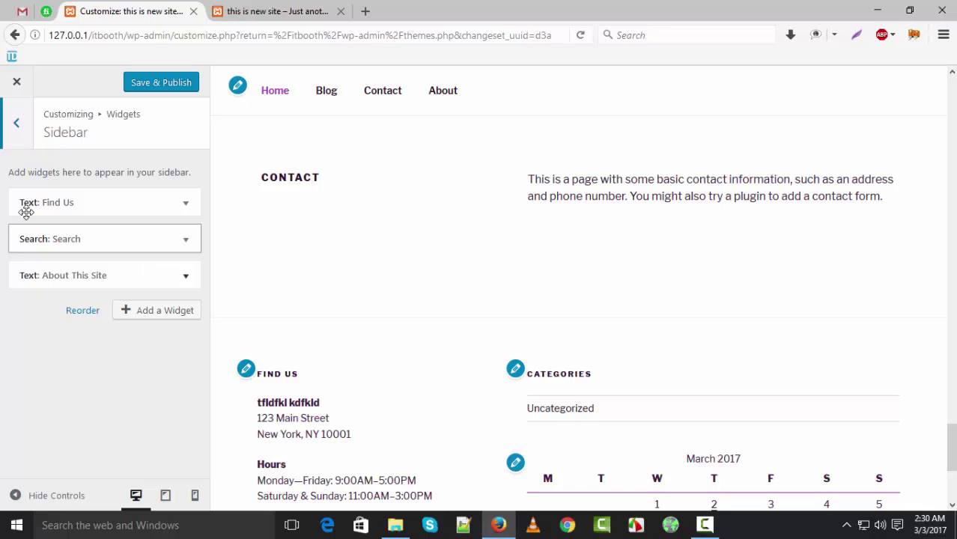
Look through the homepage preview from footer to header for the place where the Sidebar widgets appear.
{"action": "scroll", "coordinate": [693, 294], "scroll_direction": "down", "scroll_amount": 3}
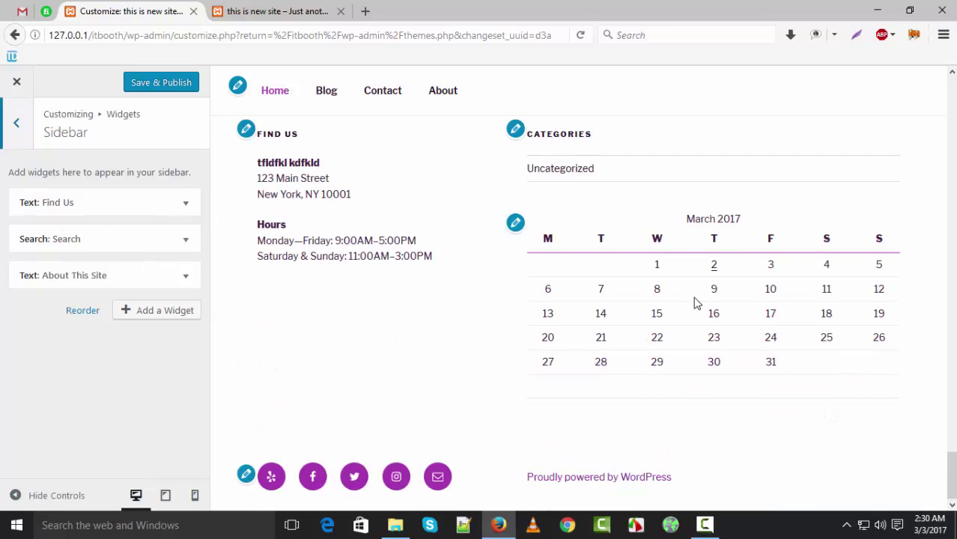
{"action": "scroll", "coordinate": [695, 308], "scroll_direction": "up", "scroll_amount": 10}
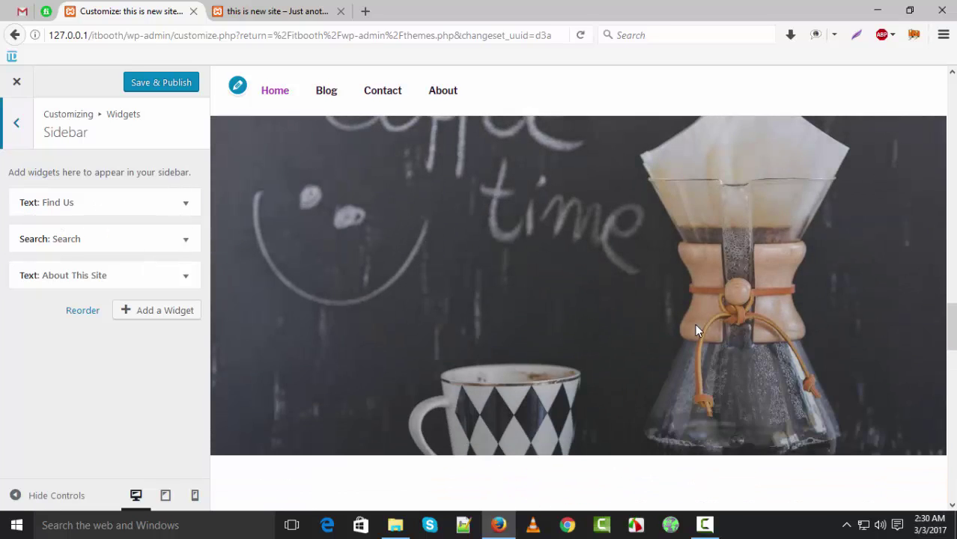
{"action": "scroll", "coordinate": [695, 324], "scroll_direction": "down", "scroll_amount": 3}
{"action": "scroll", "coordinate": [695, 327], "scroll_direction": "up", "scroll_amount": 12}
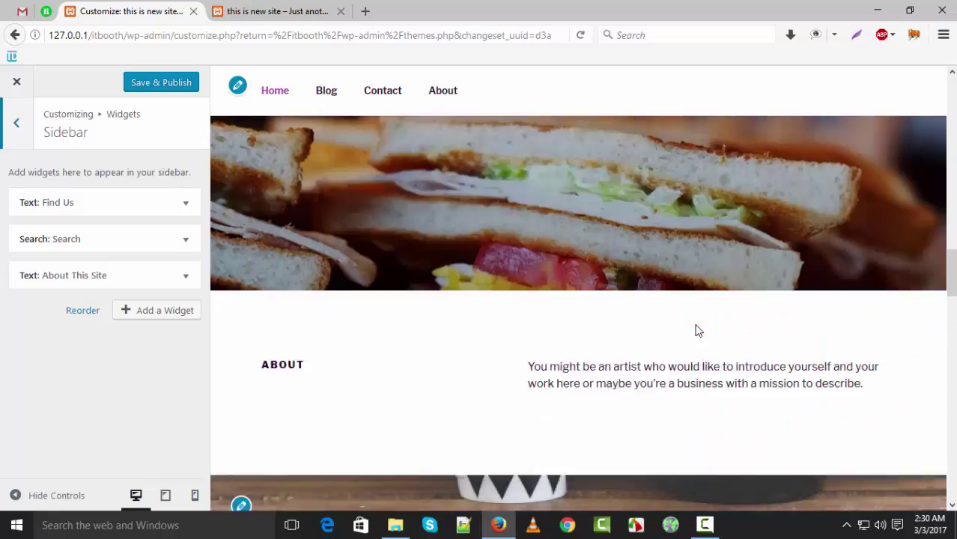
{"action": "scroll", "coordinate": [695, 331], "scroll_direction": "up", "scroll_amount": 10}
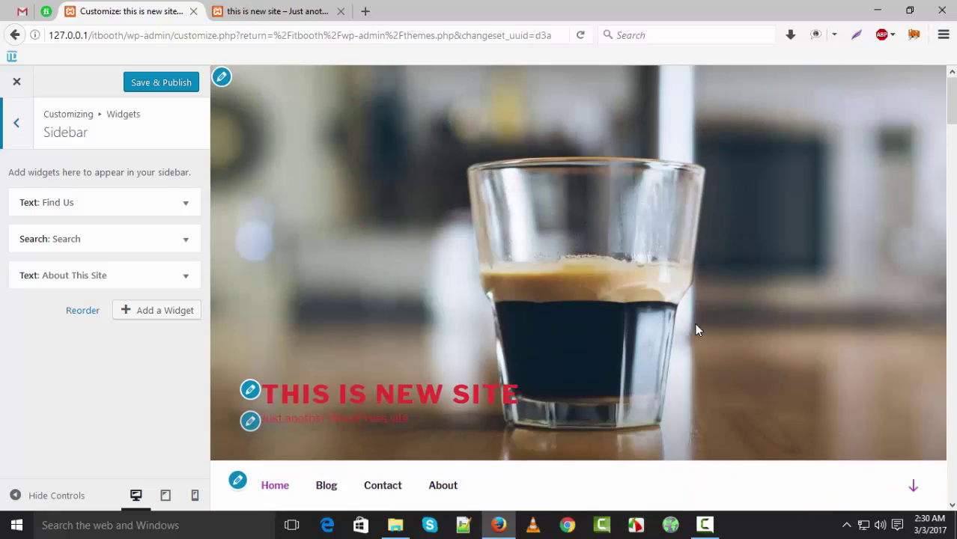
{"action": "scroll", "coordinate": [695, 324], "scroll_direction": "down", "scroll_amount": 3}
{"action": "scroll", "coordinate": [695, 321], "scroll_direction": "down", "scroll_amount": 10}
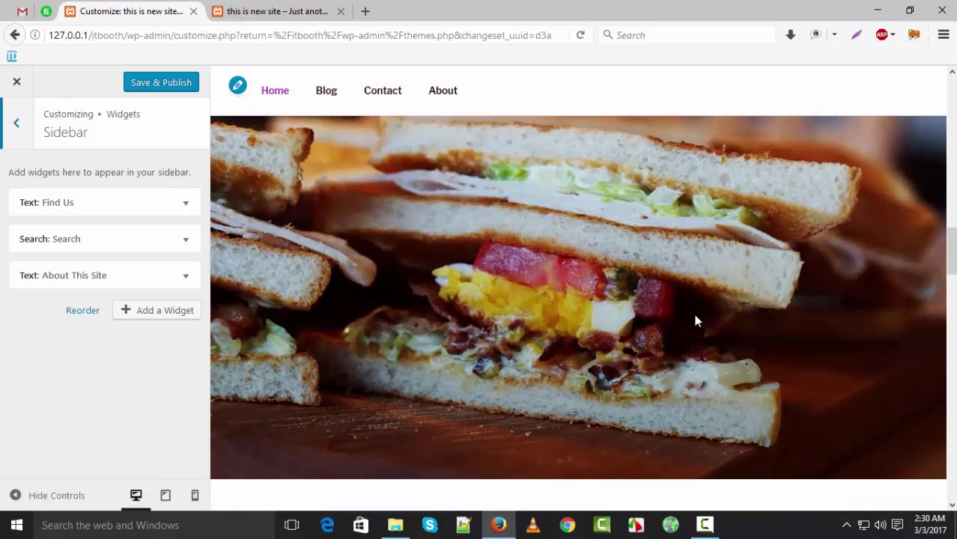
Open the Find Us text widget of the Sidebar area and look for its title in the preview.
{"action": "left_click", "coordinate": [187, 205]}
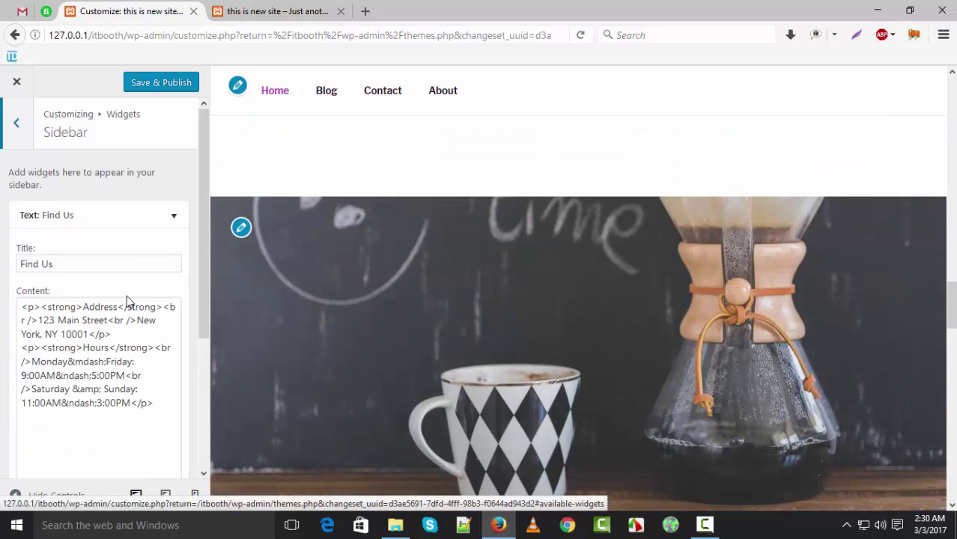
{"action": "left_click_drag", "start_coordinate": [63, 264], "coordinate": [2, 266]}
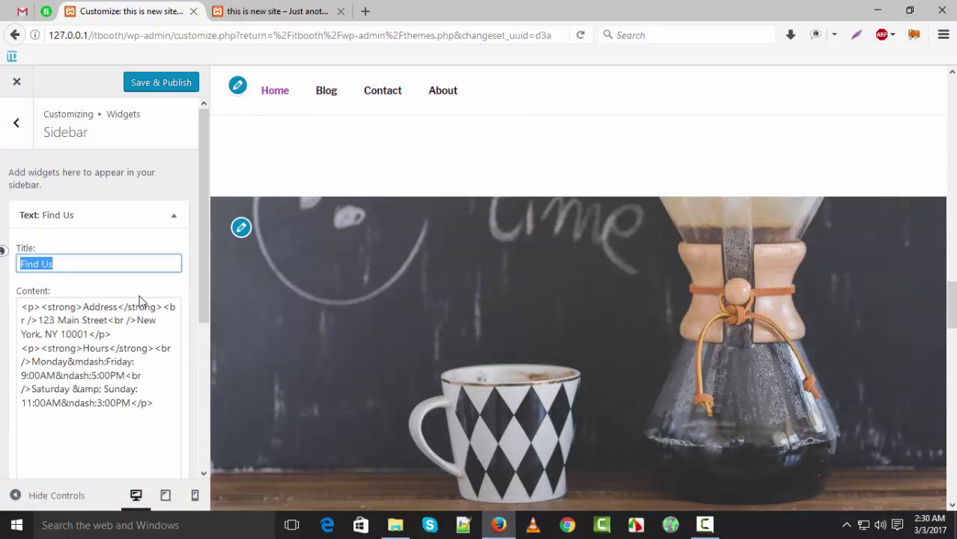
{"action": "left_click", "coordinate": [723, 373]}
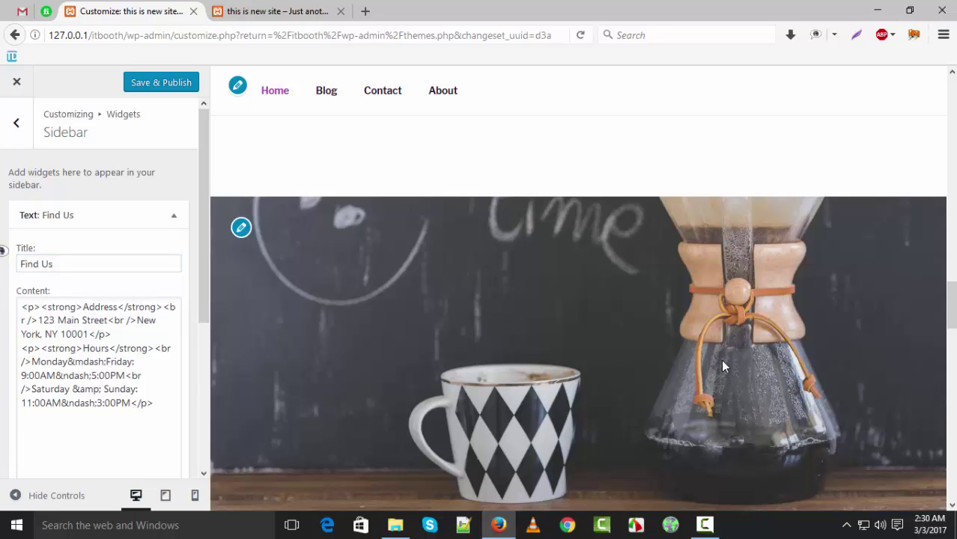
{"action": "scroll", "coordinate": [721, 353], "scroll_direction": "down", "scroll_amount": 10}
Switch to the live site and examine its Contact section and the Find Us block in the footer.
{"action": "left_click", "coordinate": [274, 13]}
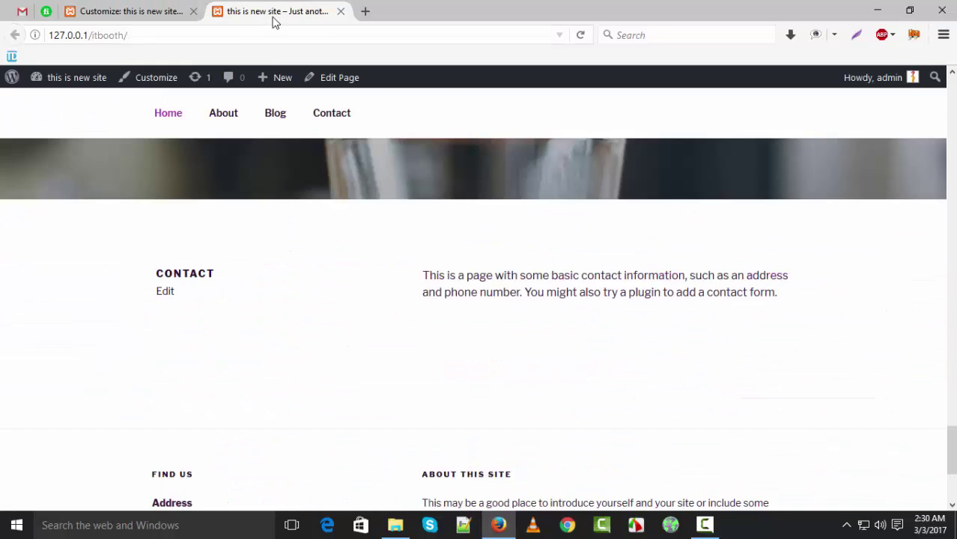
{"action": "scroll", "coordinate": [642, 239], "scroll_direction": "up", "scroll_amount": 1}
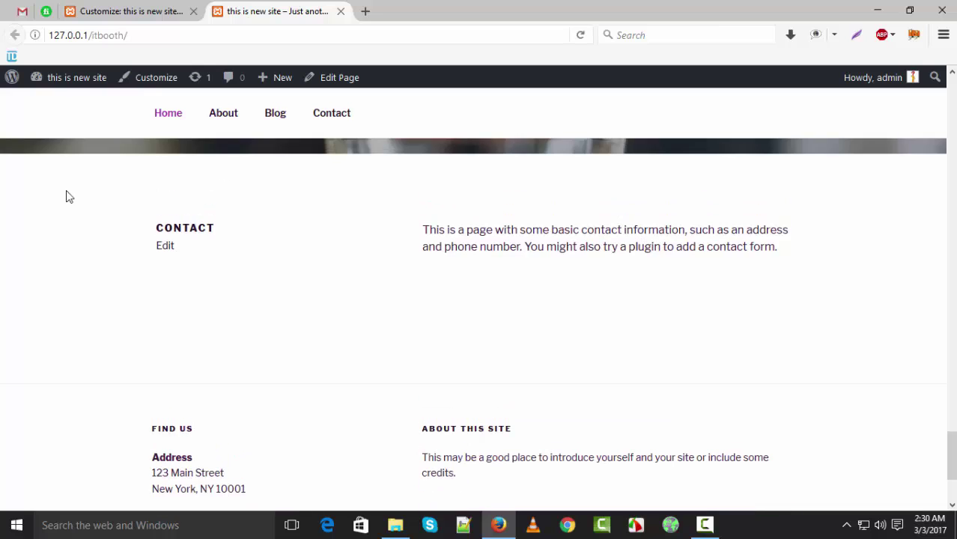
{"action": "left_click_drag", "start_coordinate": [149, 232], "coordinate": [342, 265]}
{"action": "scroll", "coordinate": [198, 310], "scroll_direction": "down", "scroll_amount": 4}
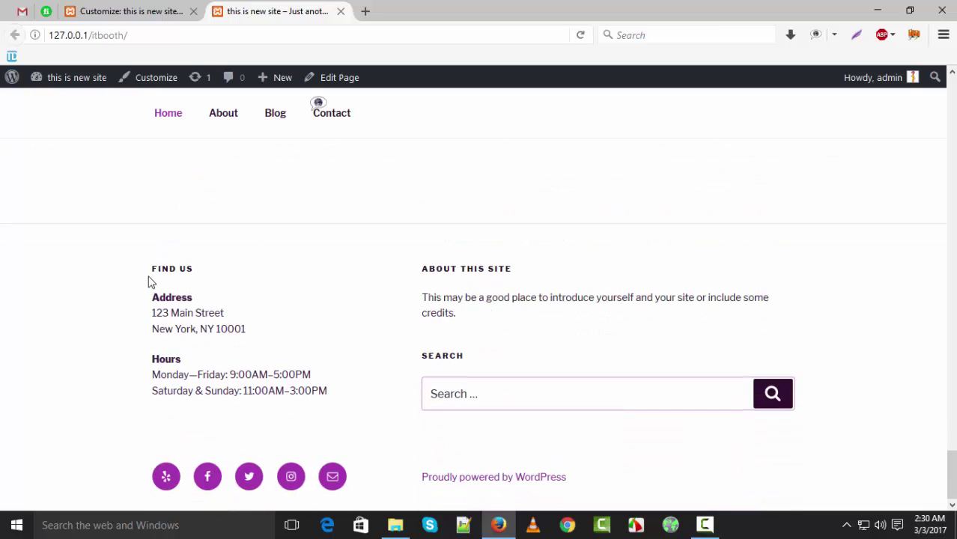
{"action": "left_click_drag", "start_coordinate": [148, 277], "coordinate": [311, 284]}
{"action": "left_click", "coordinate": [134, 255]}
{"action": "left_click_drag", "start_coordinate": [154, 274], "coordinate": [235, 243]}
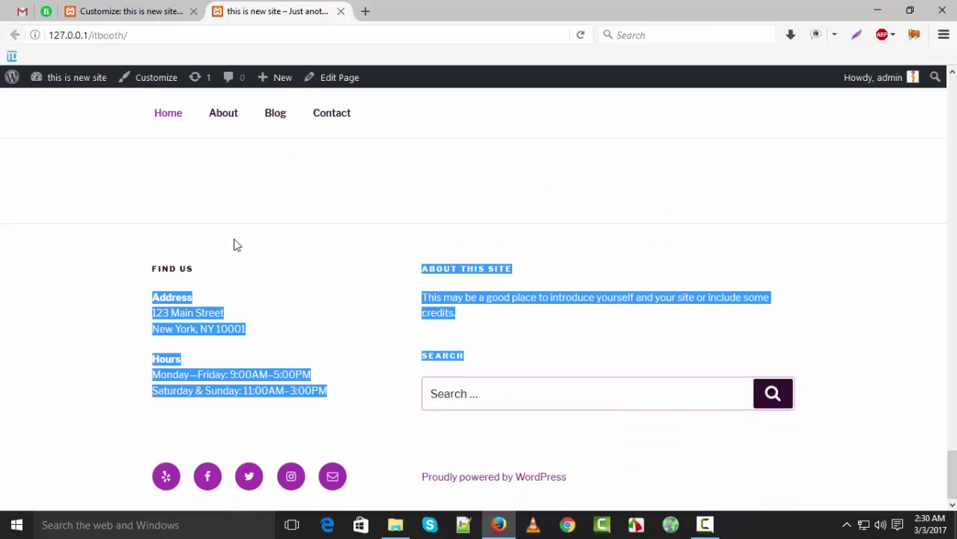
Return to the customizer, change the title of the Sidebar's Find Us text widget to "find me" and check the footer preview.
{"action": "key", "text": "ctrl+Page_Up"}
{"action": "scroll", "coordinate": [337, 369], "scroll_direction": "up", "scroll_amount": 4}
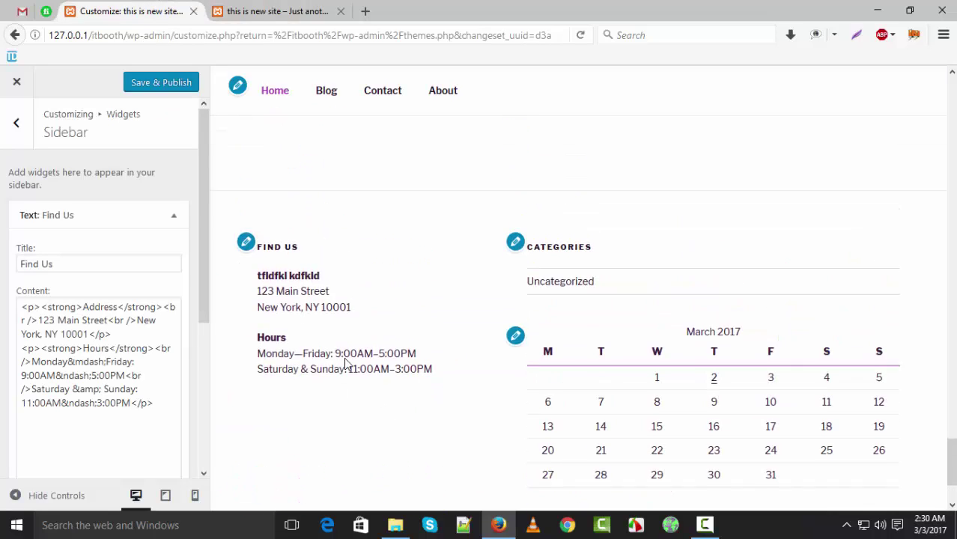
{"action": "left_click_drag", "start_coordinate": [303, 295], "coordinate": [256, 294]}
{"action": "left_click_drag", "start_coordinate": [59, 262], "coordinate": [4, 258]}
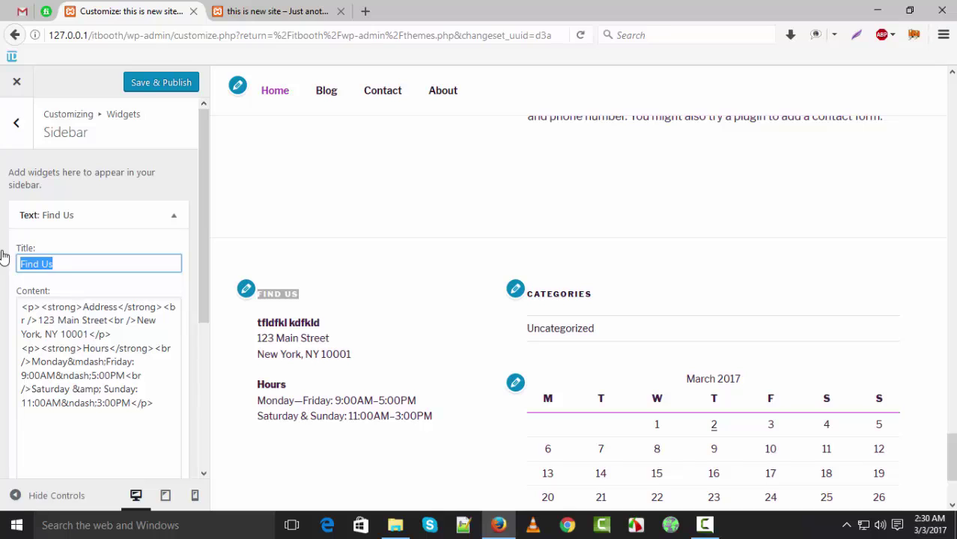
{"action": "type", "text": "fi"}
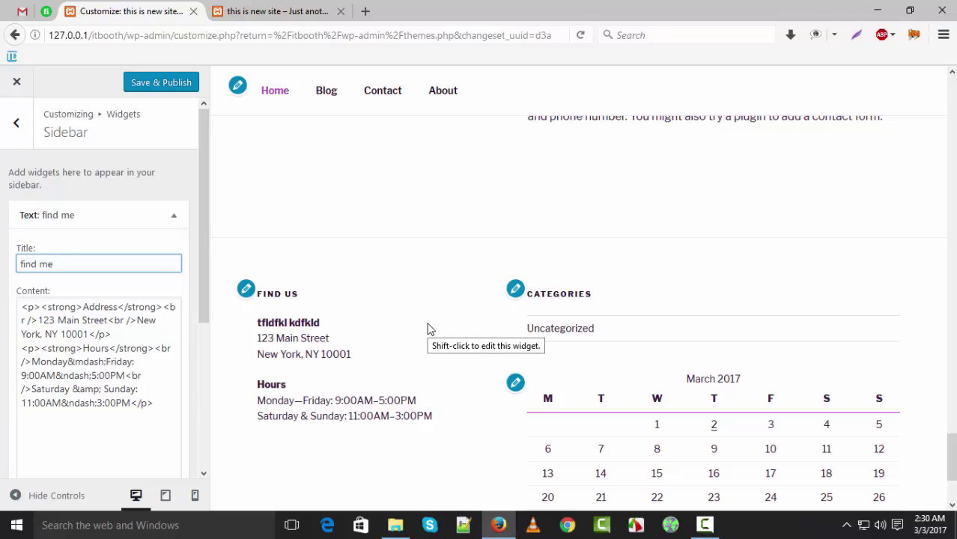
{"action": "scroll", "coordinate": [429, 330], "scroll_direction": "up", "scroll_amount": 2}
{"action": "scroll", "coordinate": [429, 330], "scroll_direction": "down", "scroll_amount": 4}
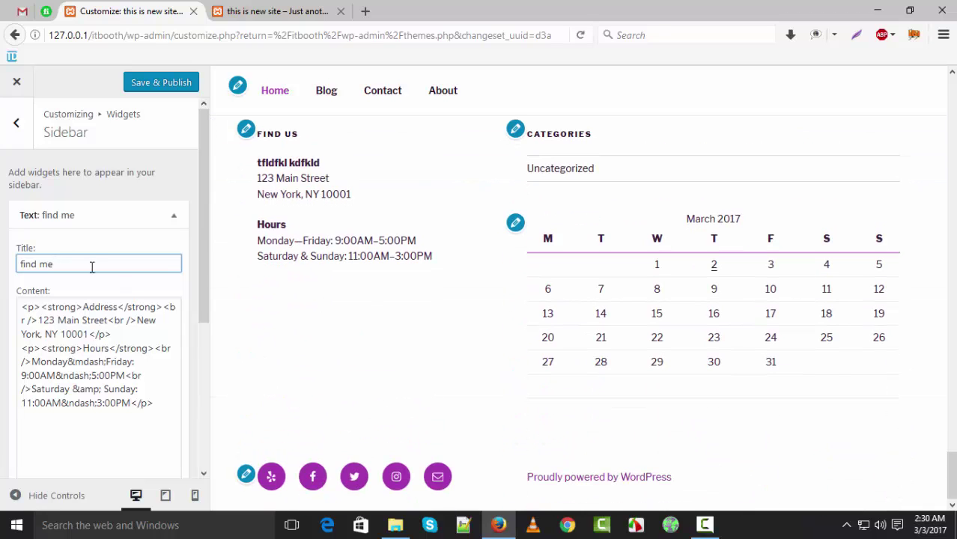
Remove the Search widget and the About This Site text widget from the Sidebar.
{"action": "scroll", "coordinate": [88, 350], "scroll_direction": "down", "scroll_amount": 3}
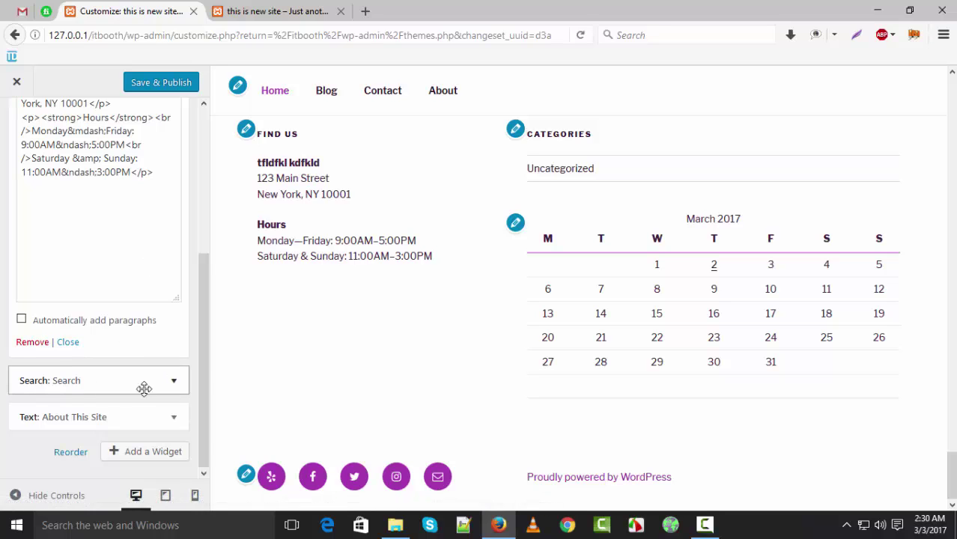
{"action": "left_click", "coordinate": [175, 382]}
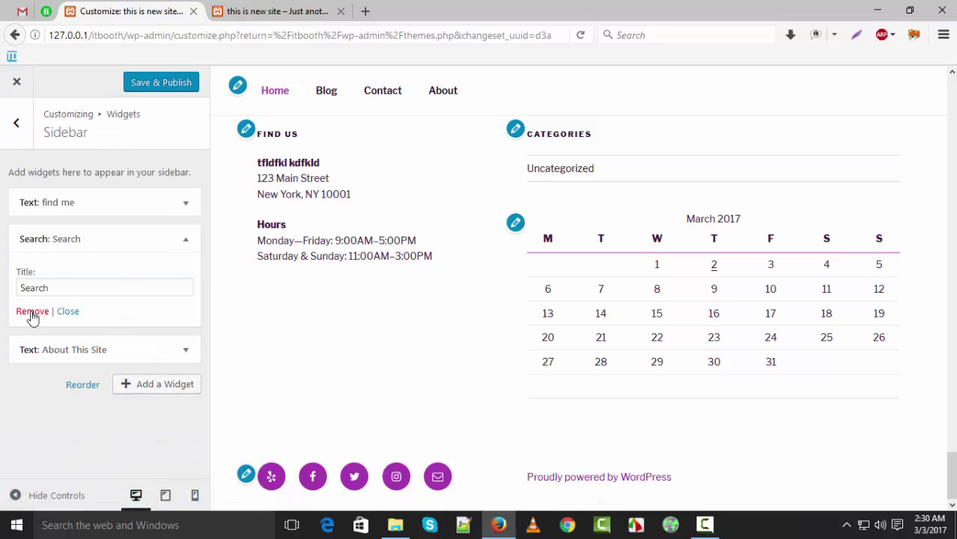
{"action": "left_click", "coordinate": [33, 313]}
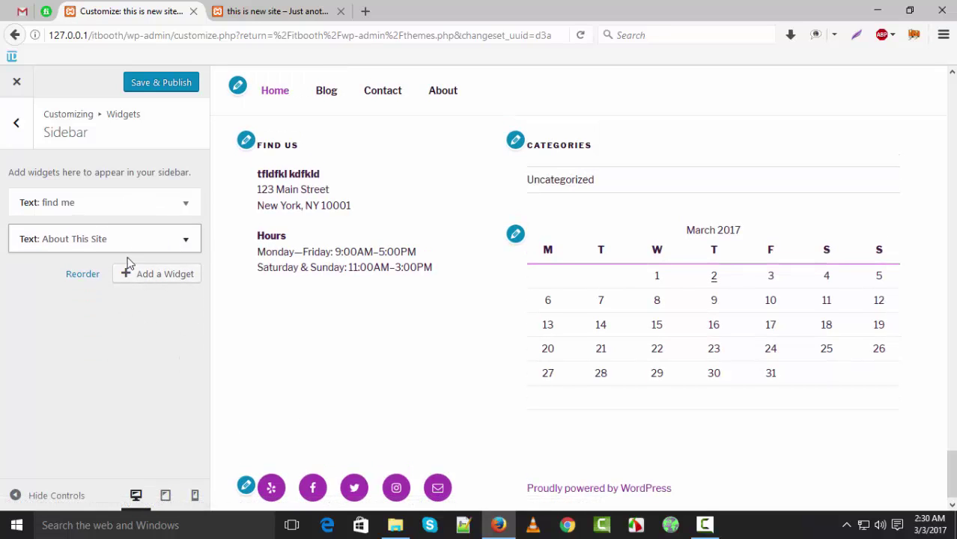
{"action": "left_click", "coordinate": [184, 246]}
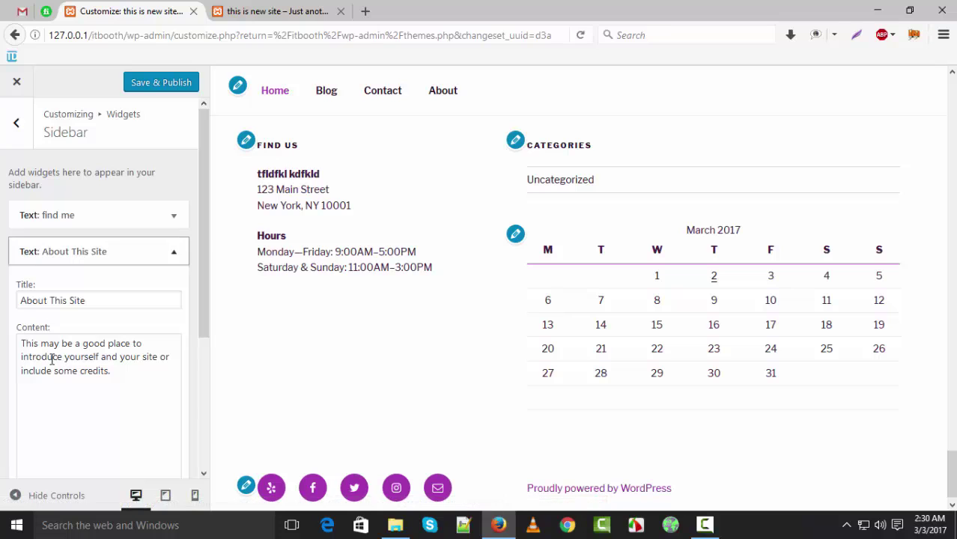
{"action": "scroll", "coordinate": [132, 352], "scroll_direction": "down", "scroll_amount": 5}
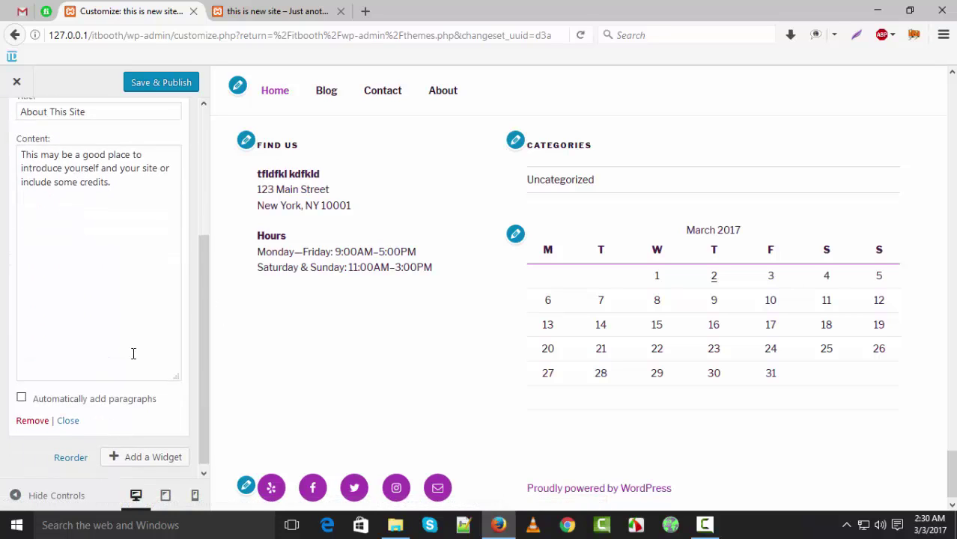
{"action": "left_click", "coordinate": [33, 417]}
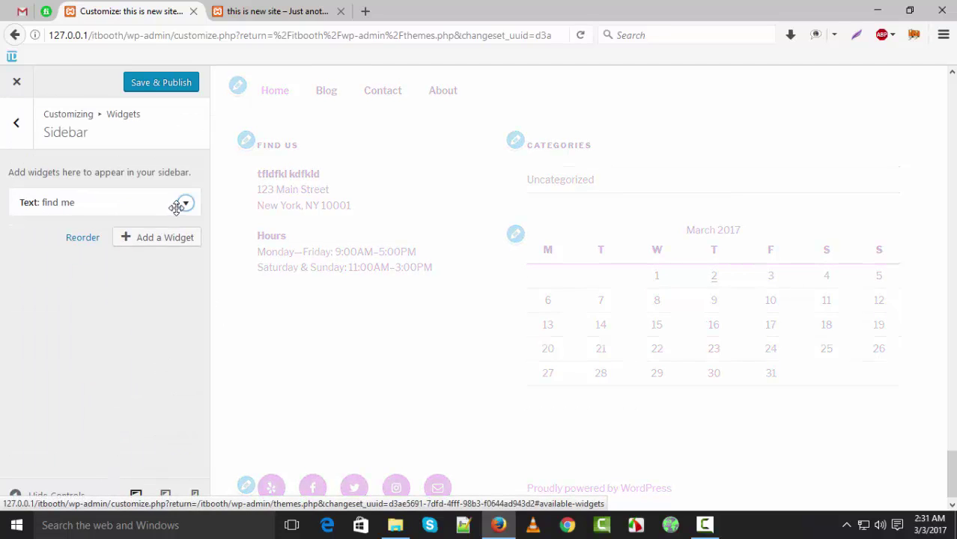
Reopen the find me text widget to review its settings, and save and publish the customizations.
{"action": "left_click", "coordinate": [176, 207]}
{"action": "scroll", "coordinate": [109, 401], "scroll_direction": "down", "scroll_amount": 3}
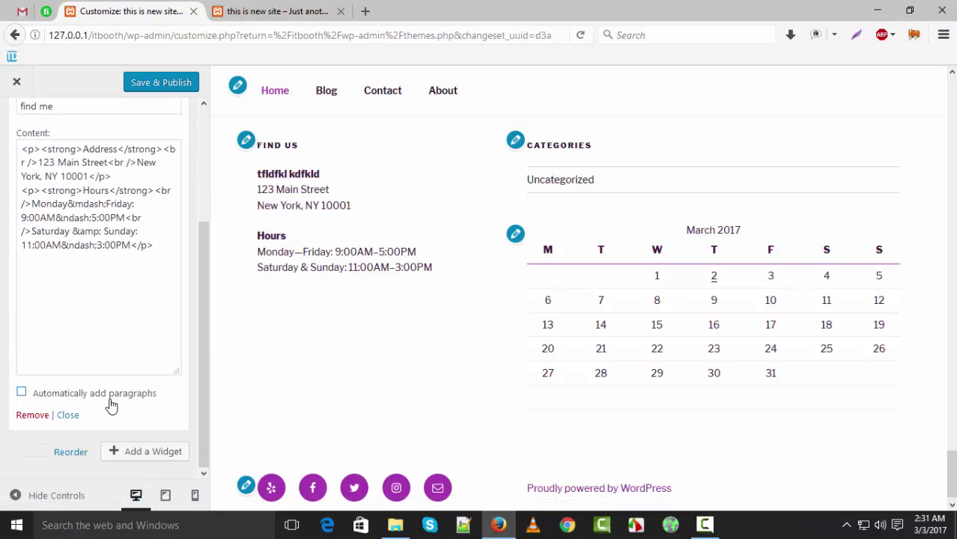
{"action": "scroll", "coordinate": [105, 360], "scroll_direction": "up", "scroll_amount": 3}
{"action": "left_click", "coordinate": [72, 258]}
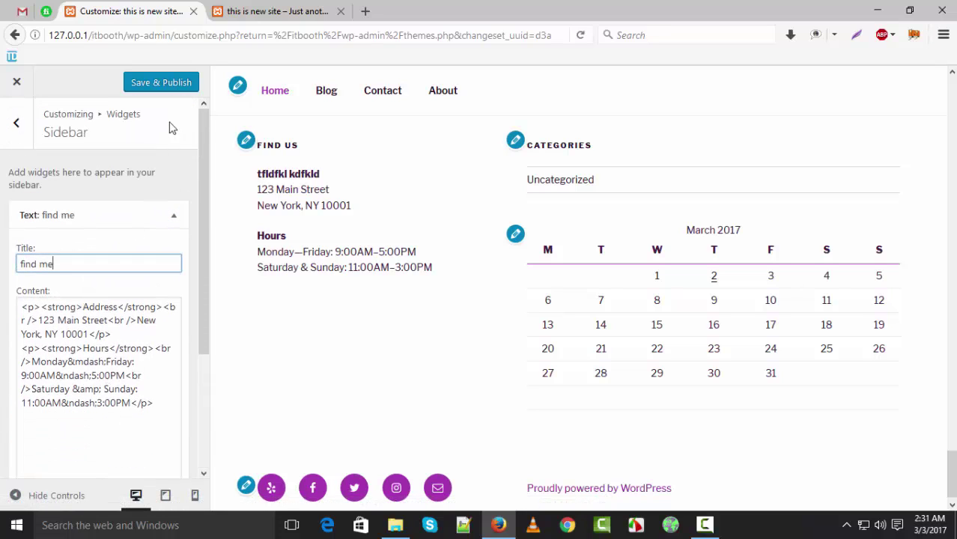
{"action": "left_click", "coordinate": [167, 82]}
Reload the live site and check its footer widgets and homepage sections against the published changes.
{"action": "left_click", "coordinate": [277, 10]}
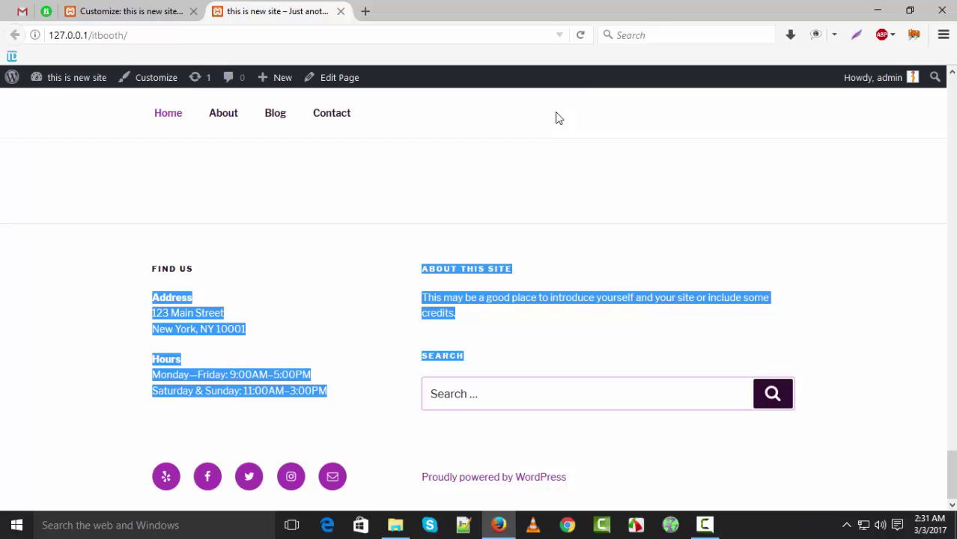
{"action": "left_click", "coordinate": [582, 36]}
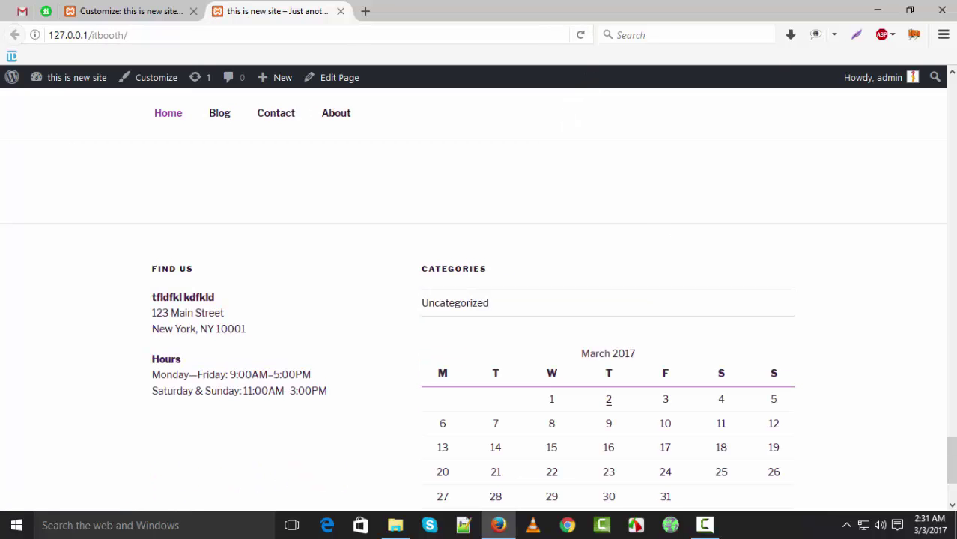
{"action": "scroll", "coordinate": [948, 310], "scroll_direction": "down", "scroll_amount": 5}
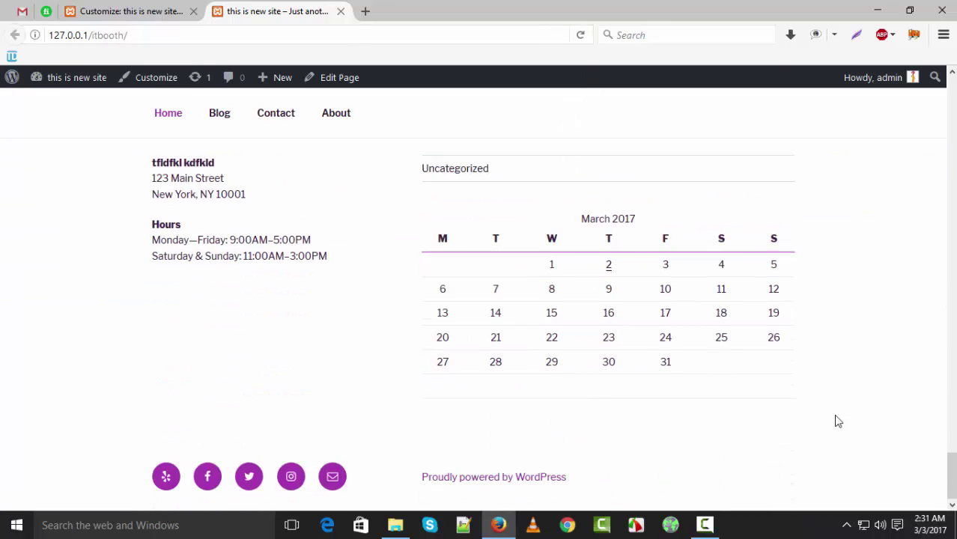
{"action": "scroll", "coordinate": [806, 431], "scroll_direction": "up", "scroll_amount": 10}
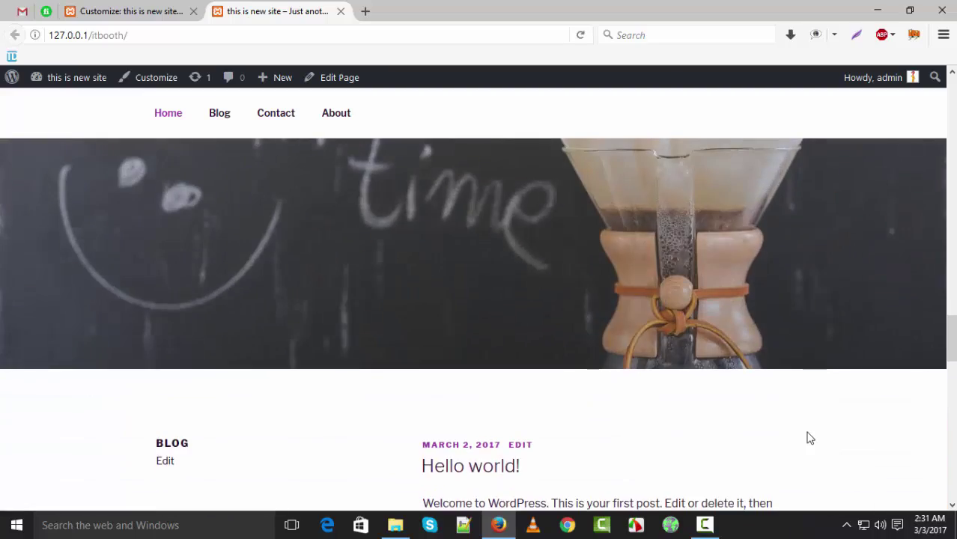
{"action": "scroll", "coordinate": [809, 438], "scroll_direction": "down", "scroll_amount": 5}
{"action": "scroll", "coordinate": [809, 438], "scroll_direction": "up", "scroll_amount": 7}
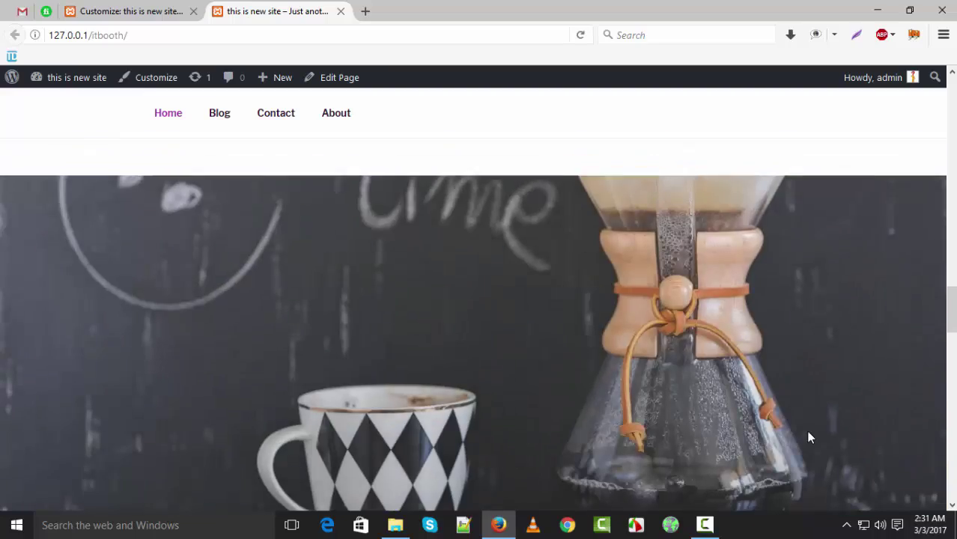
{"action": "scroll", "coordinate": [807, 436], "scroll_direction": "up", "scroll_amount": 8}
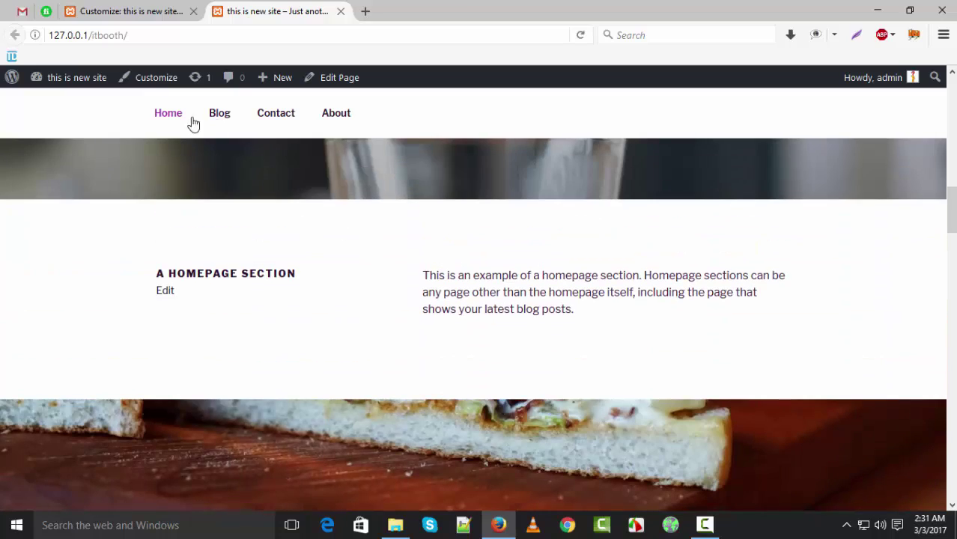
Open the live site's Home page, look through it down to the footer, and return to the customizer.
{"action": "left_click", "coordinate": [193, 123]}
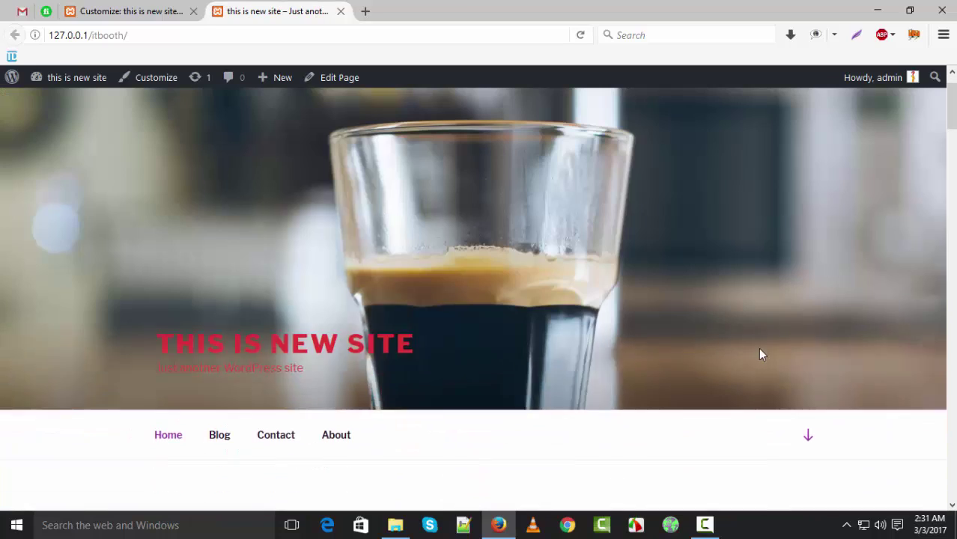
{"action": "scroll", "coordinate": [760, 349], "scroll_direction": "down", "scroll_amount": 8}
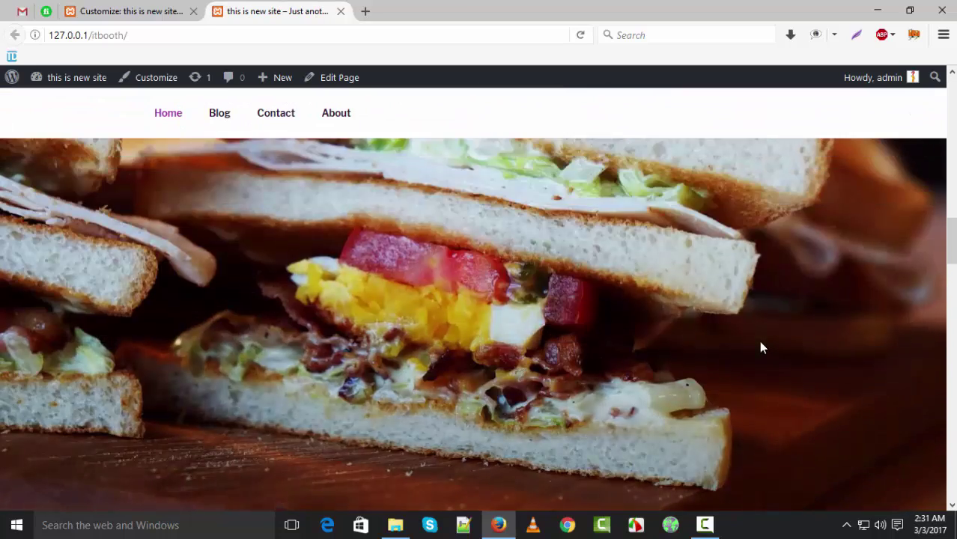
{"action": "scroll", "coordinate": [759, 346], "scroll_direction": "down", "scroll_amount": 10}
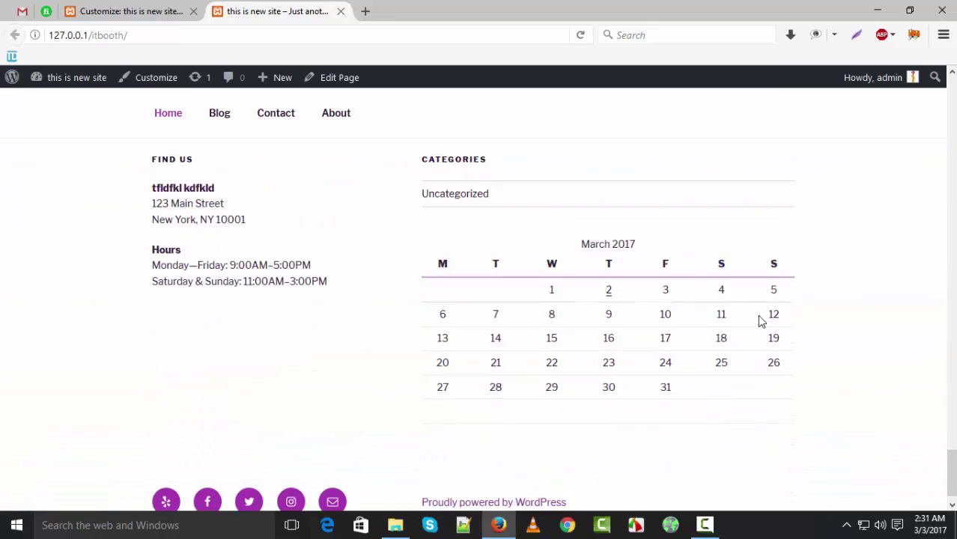
{"action": "scroll", "coordinate": [761, 321], "scroll_direction": "down", "scroll_amount": 1}
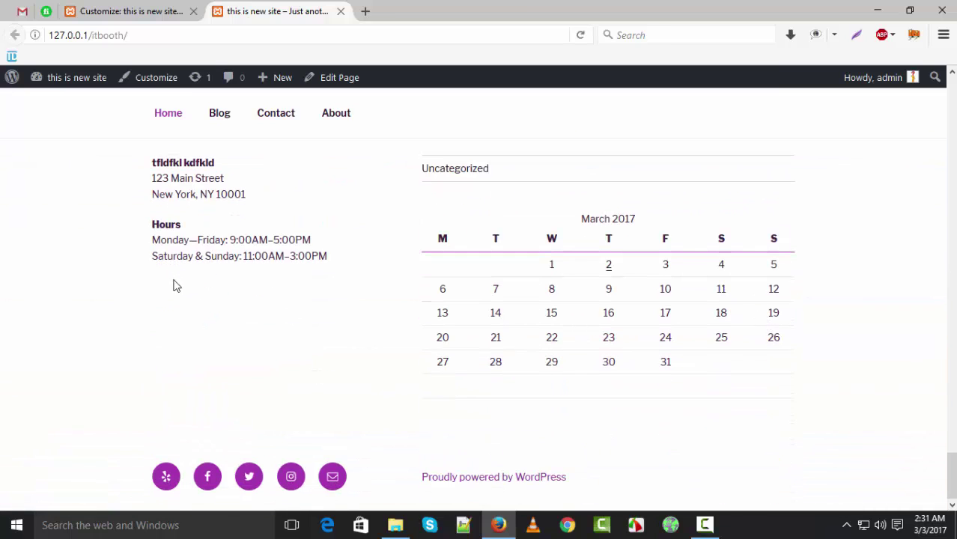
{"action": "left_click", "coordinate": [136, 15]}
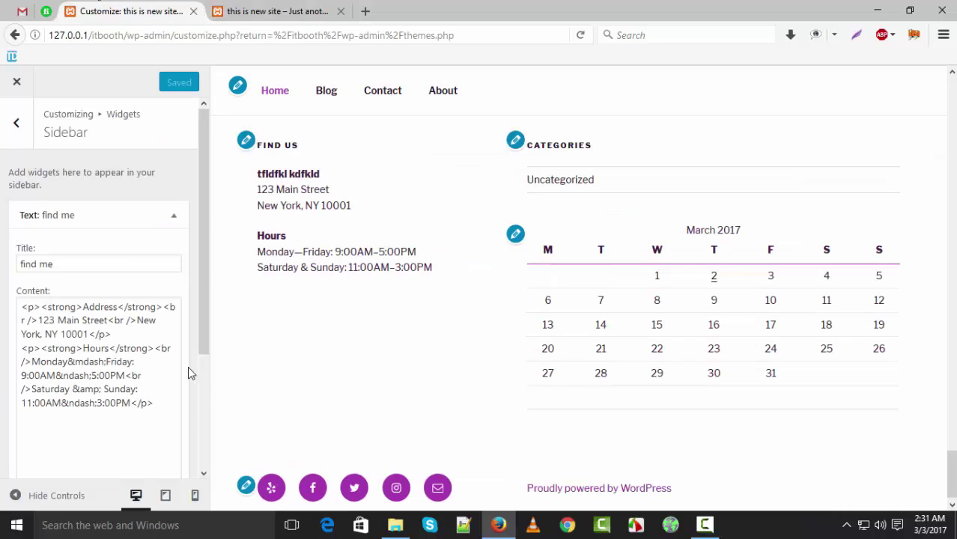
Leave the widget settings, open the Static Front Page settings and show the Home page in the preview.
{"action": "left_click", "coordinate": [19, 124]}
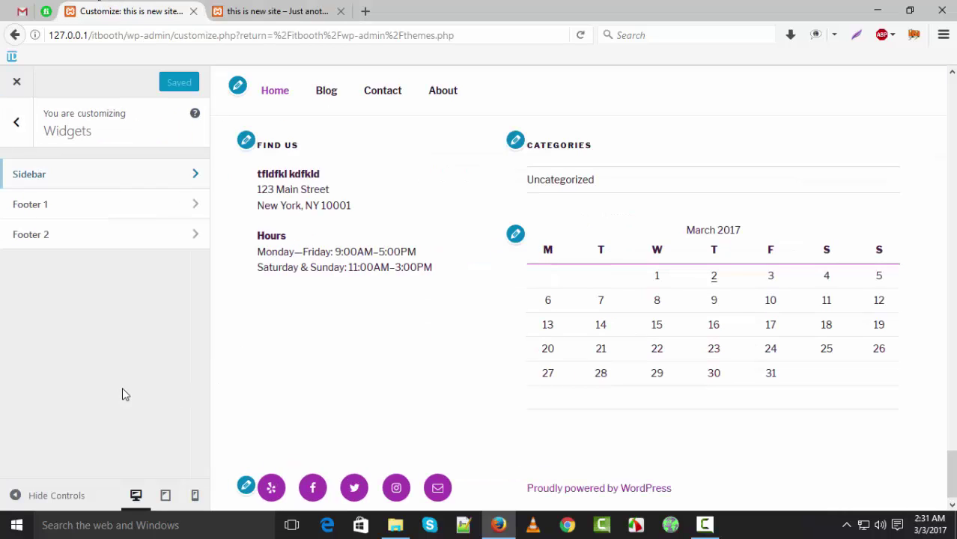
{"action": "left_click", "coordinate": [17, 123]}
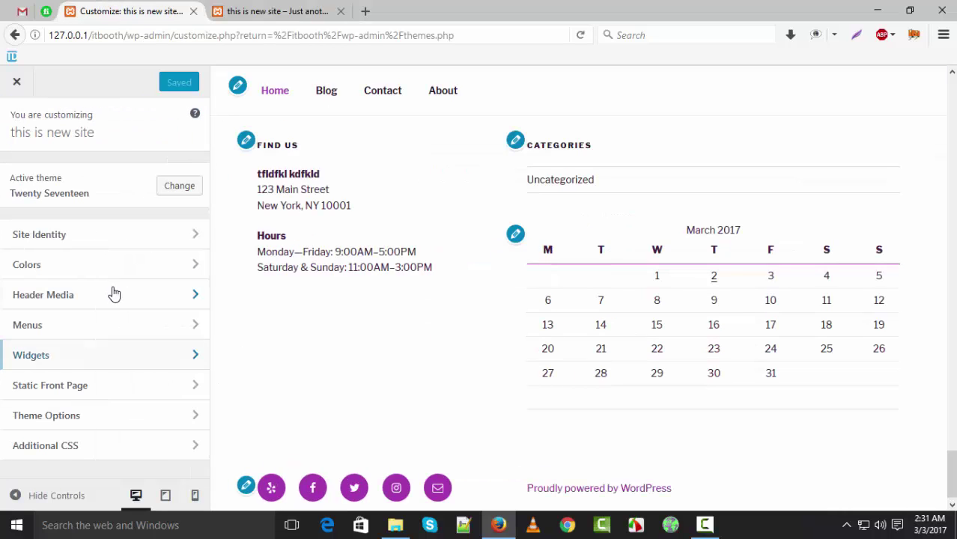
{"action": "left_click", "coordinate": [32, 389]}
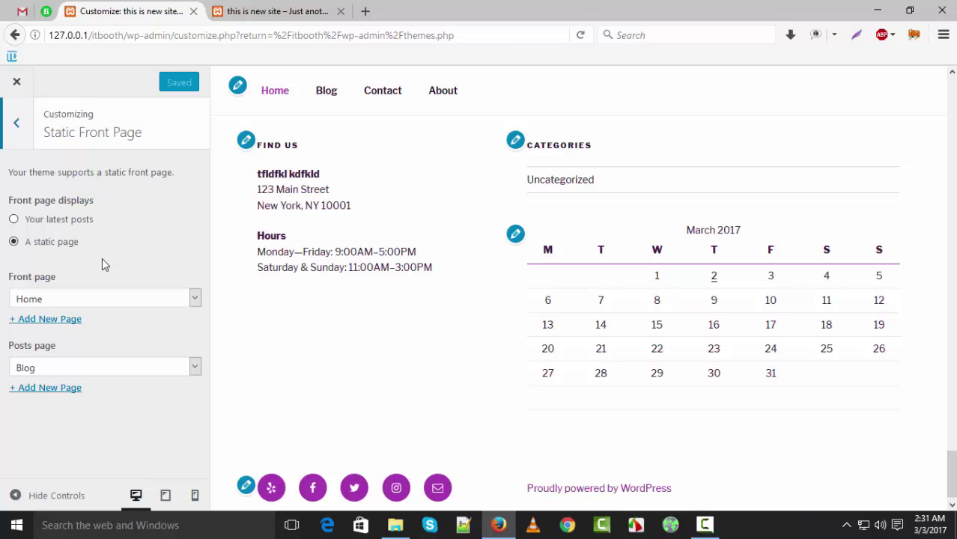
{"action": "left_click", "coordinate": [282, 92]}
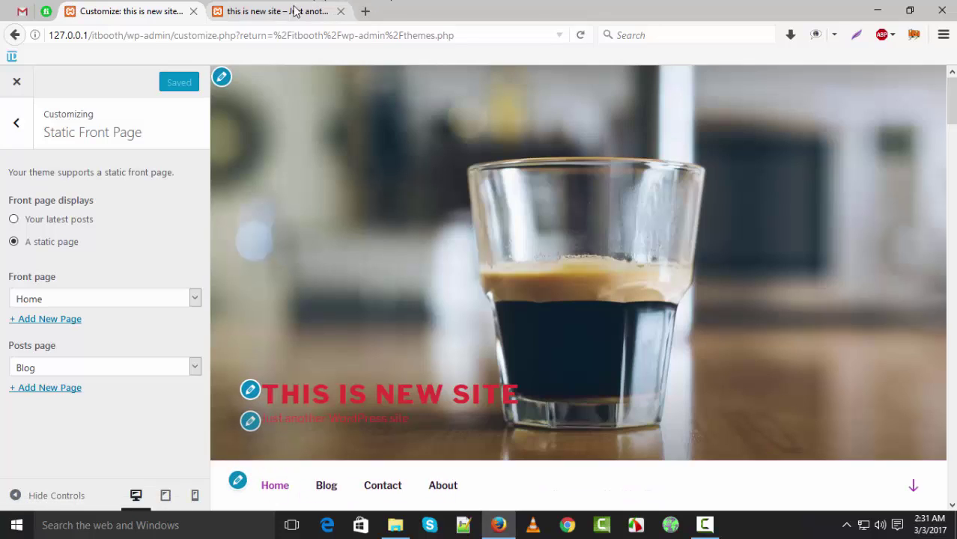
Look through the Contact page on the live site and return to the customizer.
{"action": "left_click", "coordinate": [296, 11]}
{"action": "left_click", "coordinate": [182, 116]}
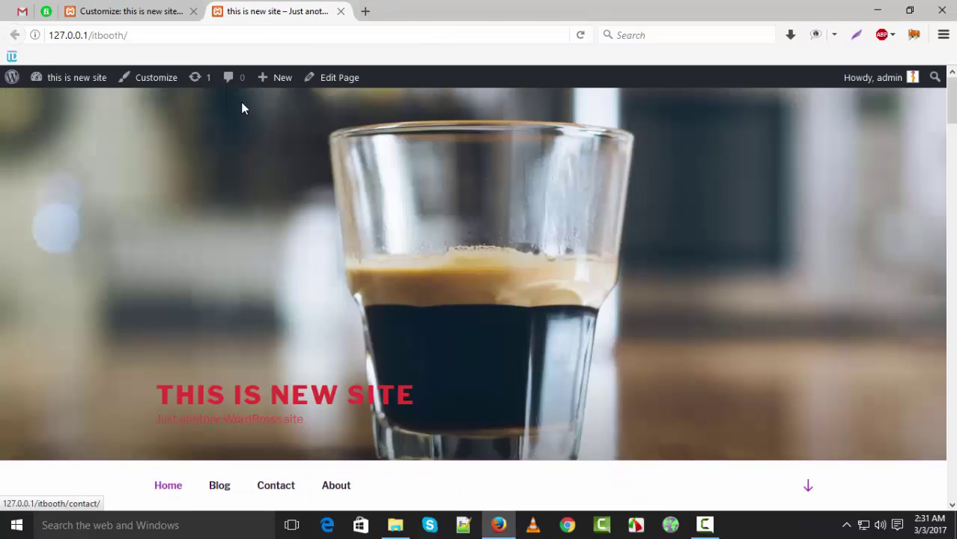
{"action": "scroll", "coordinate": [323, 352], "scroll_direction": "down", "scroll_amount": 3}
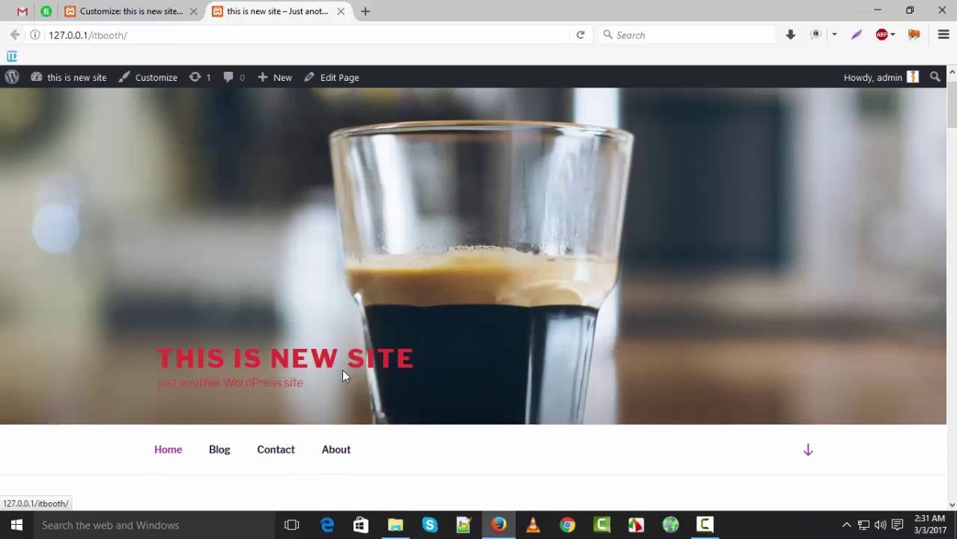
{"action": "left_click", "coordinate": [274, 336]}
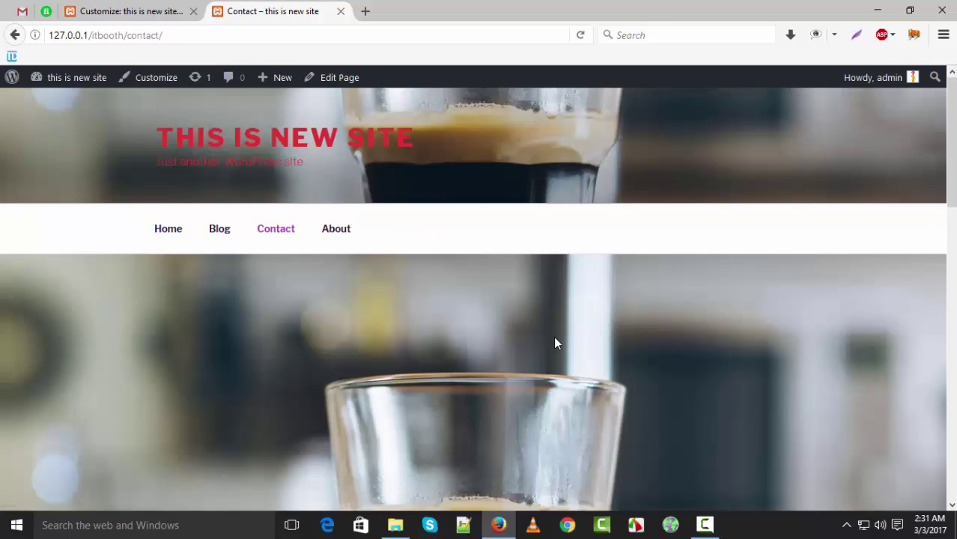
{"action": "scroll", "coordinate": [555, 339], "scroll_direction": "down", "scroll_amount": 10}
{"action": "left_click", "coordinate": [146, 9]}
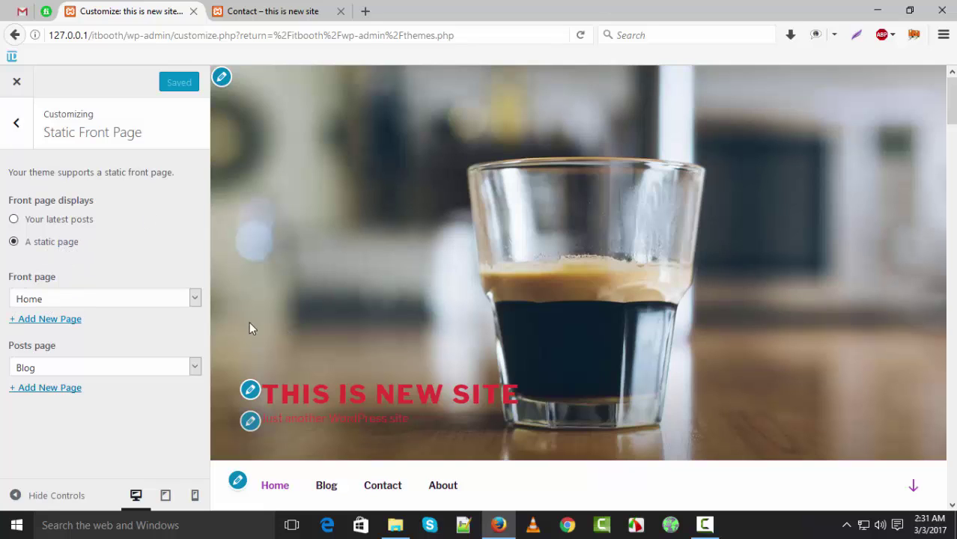
Review the front page choices, try displaying Your latest posts, and switch back to A static page.
{"action": "left_click", "coordinate": [194, 301]}
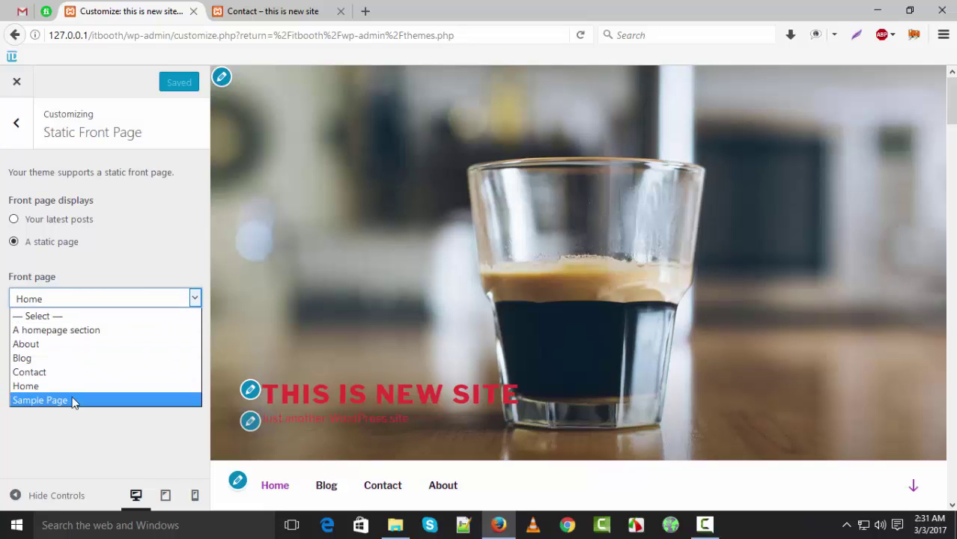
{"action": "left_click", "coordinate": [114, 221]}
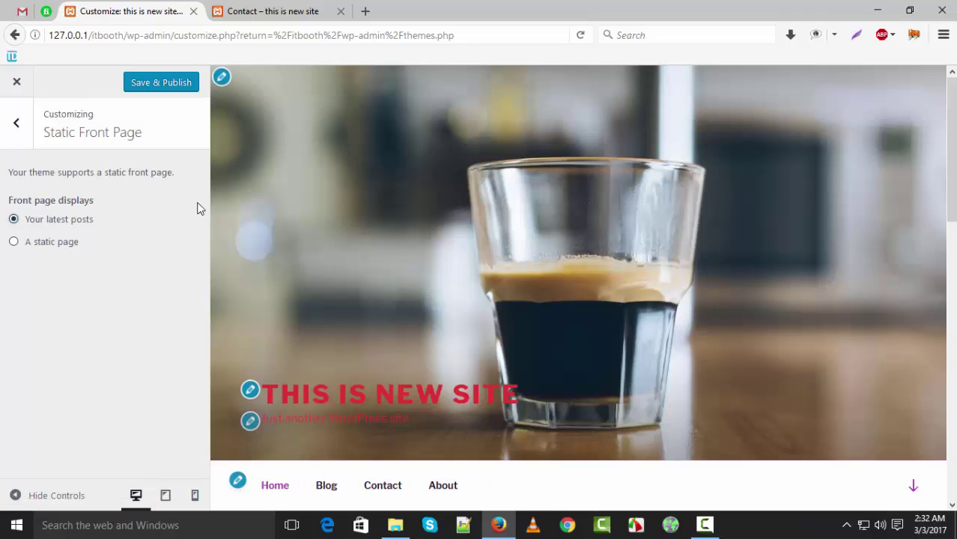
{"action": "left_click", "coordinate": [17, 122]}
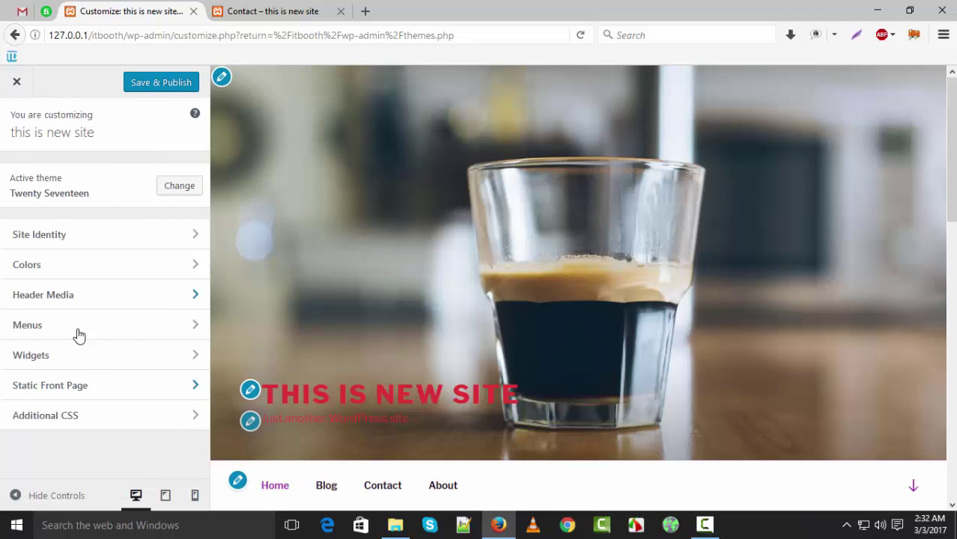
{"action": "left_click", "coordinate": [102, 385]}
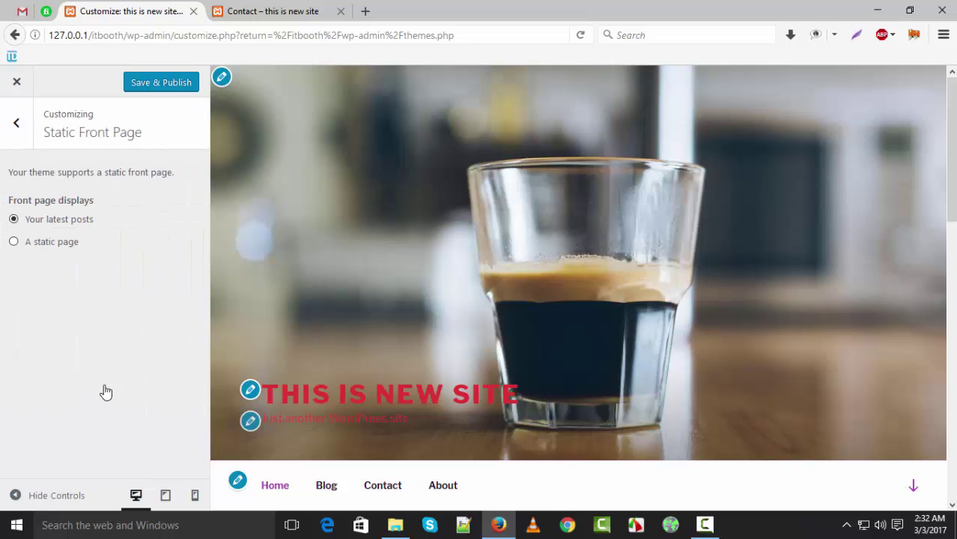
{"action": "left_click", "coordinate": [14, 244]}
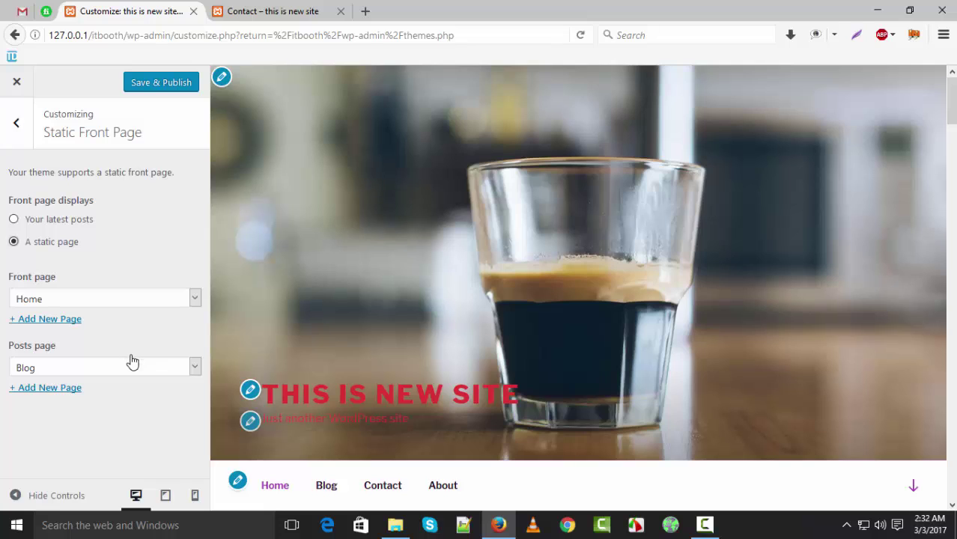
Try Home as the posts page in the Static Front Page settings.
{"action": "left_click", "coordinate": [196, 368]}
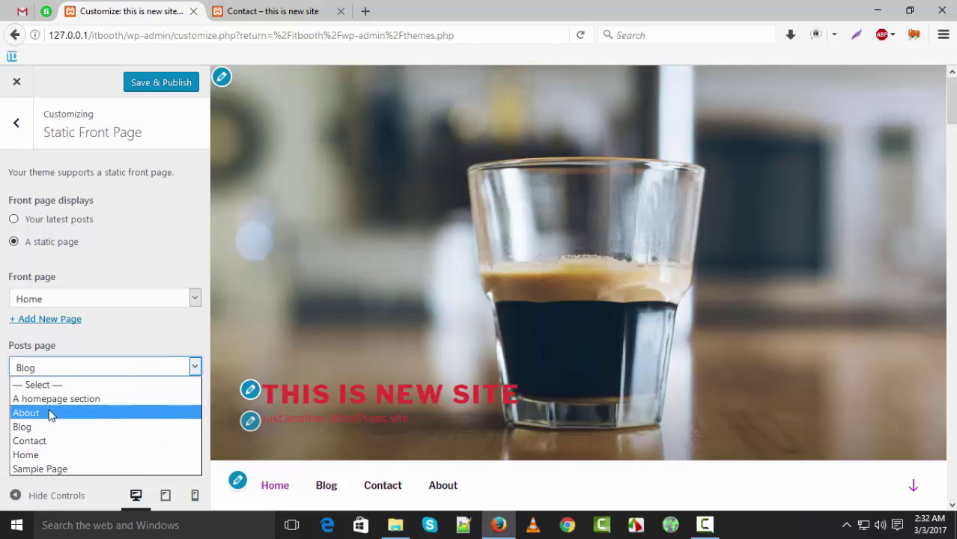
{"action": "left_click", "coordinate": [41, 459]}
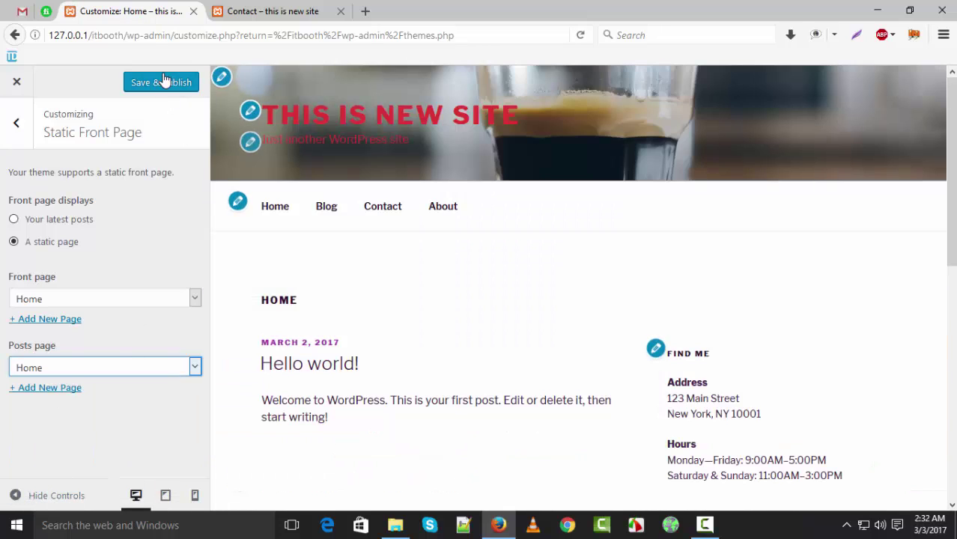
{"action": "left_click", "coordinate": [159, 105]}
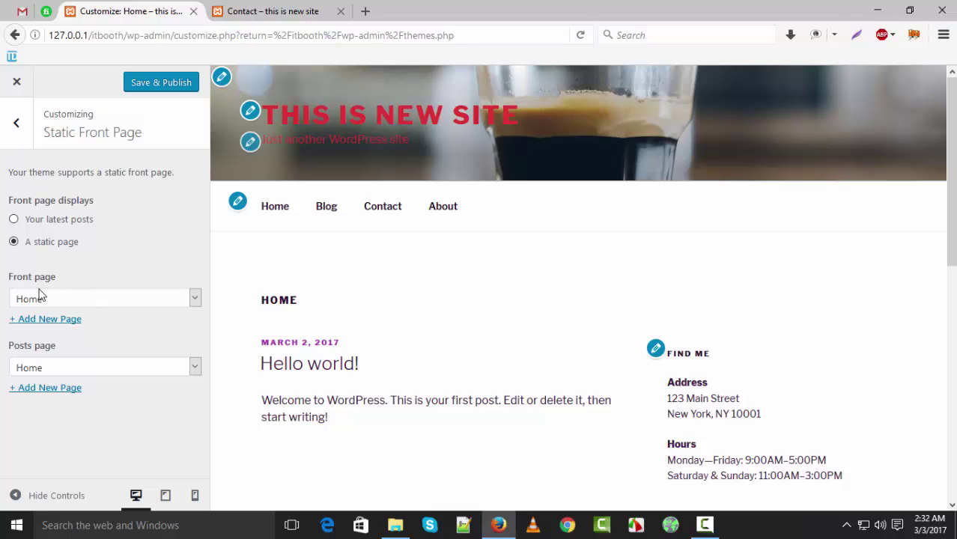
View the Additional CSS section of the customizer and return to the main customizer list.
{"action": "left_click", "coordinate": [15, 123]}
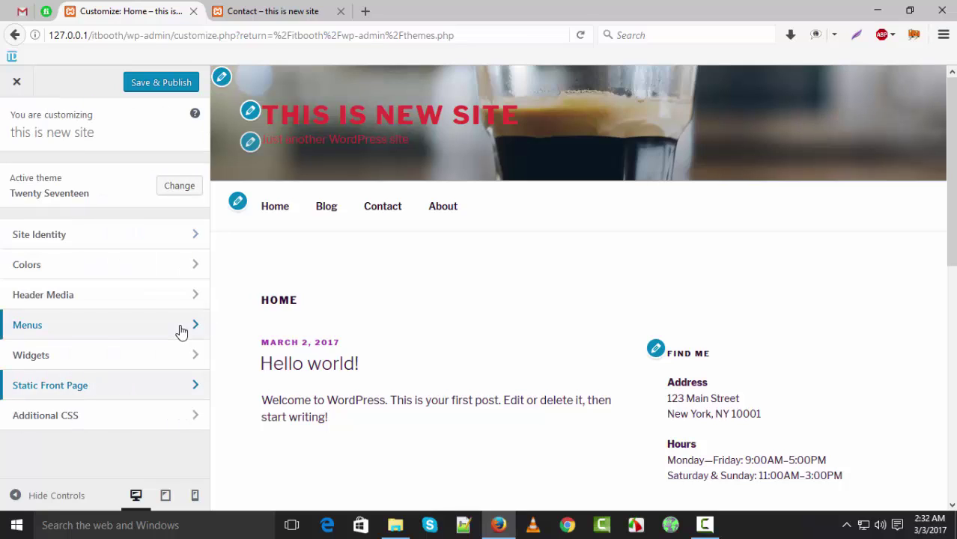
{"action": "left_click", "coordinate": [70, 418]}
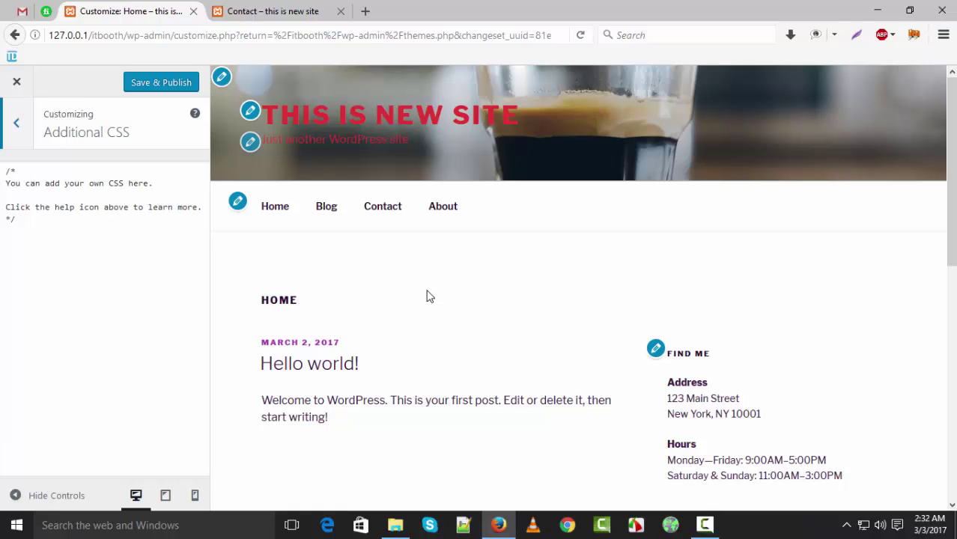
{"action": "left_click_drag", "start_coordinate": [46, 224], "coordinate": [17, 120]}
{"action": "left_click", "coordinate": [16, 122]}
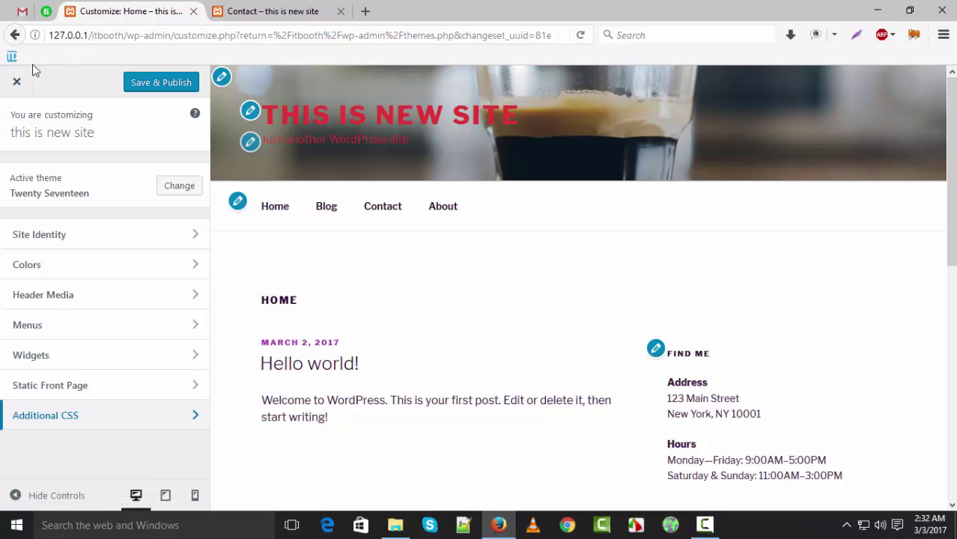
Leave the customizer without saving the changes and open the list of all posts.
{"action": "left_click", "coordinate": [14, 35]}
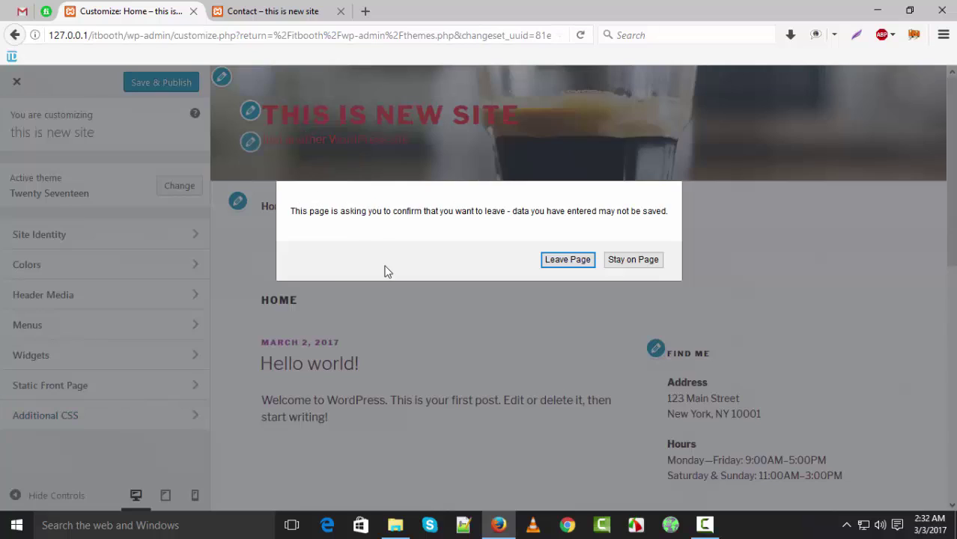
{"action": "left_click", "coordinate": [568, 261]}
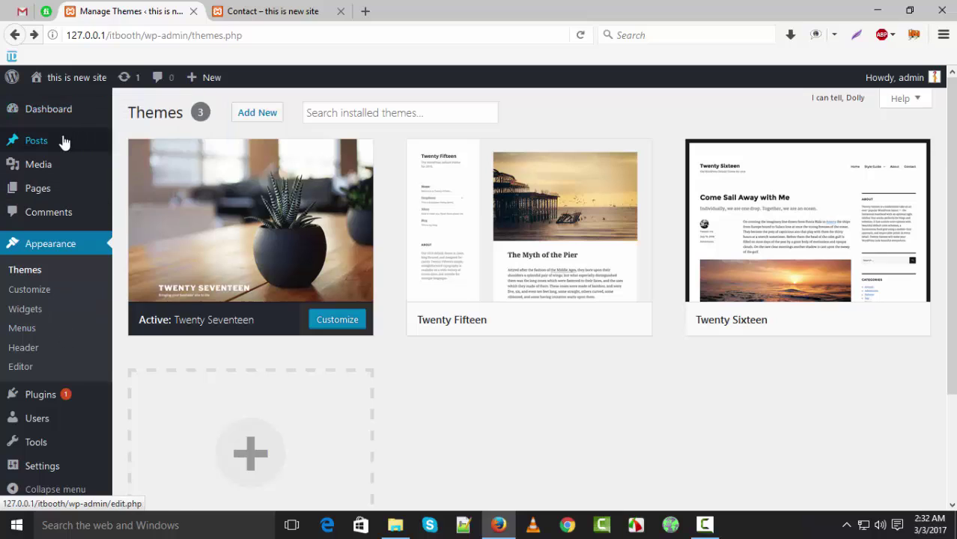
{"action": "mouse_move", "coordinate": [54, 148]}
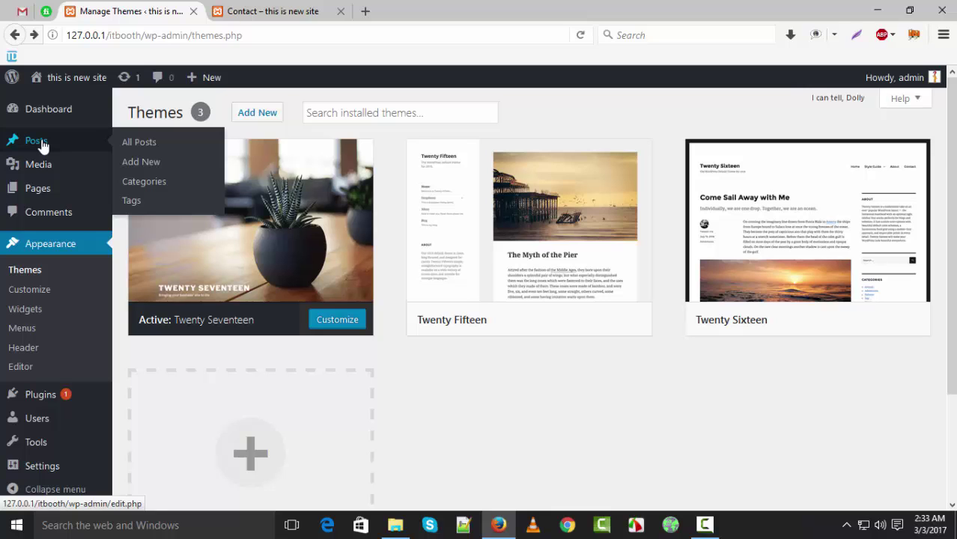
{"action": "left_click", "coordinate": [43, 145]}
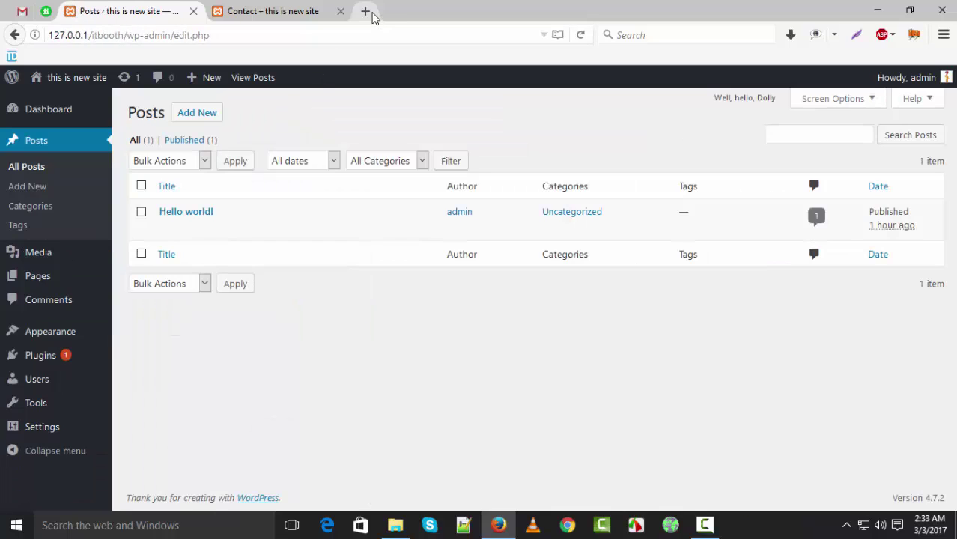
Search the web for w3school in a new browser tab and open the W3Schools website.
{"action": "left_click", "coordinate": [365, 11]}
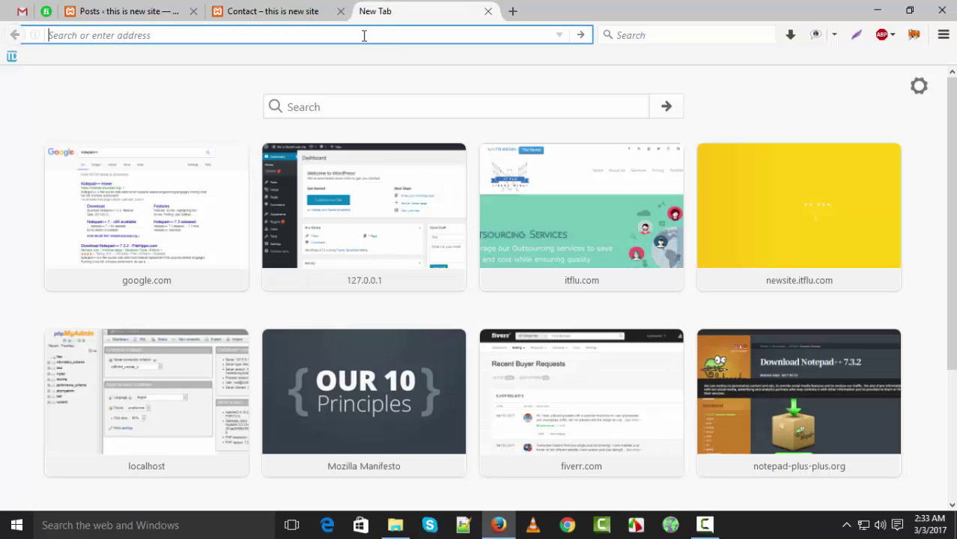
{"action": "type", "text": "w3"}
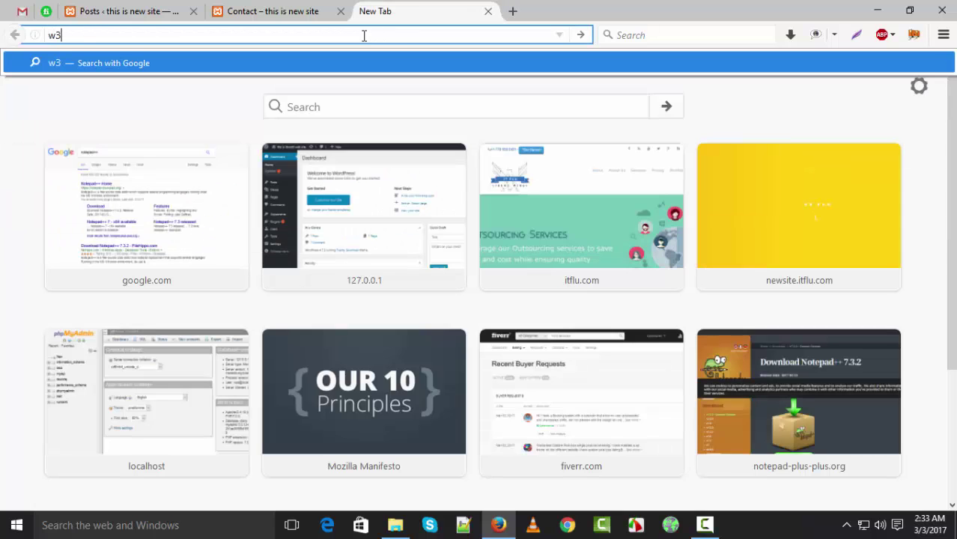
{"action": "type", "text": "school"}
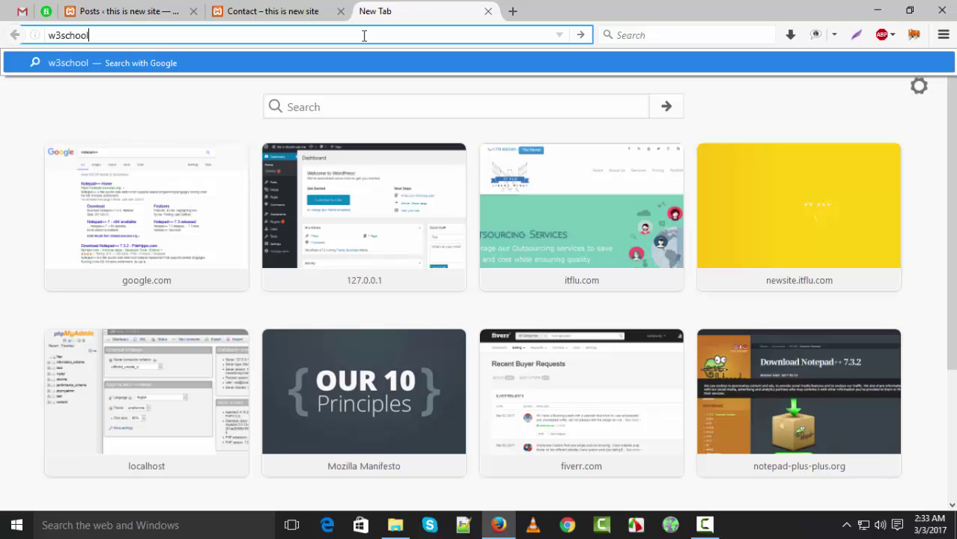
{"action": "key", "text": "Return"}
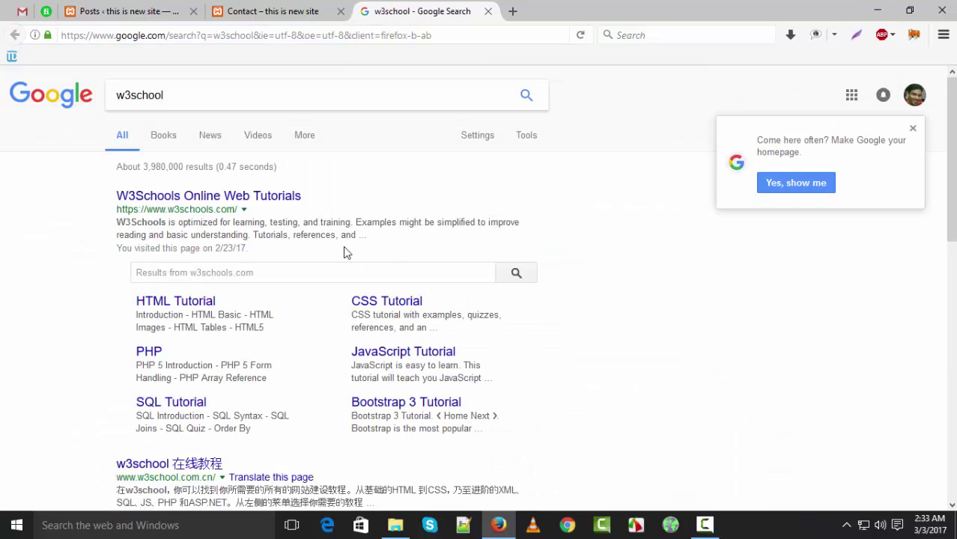
{"action": "left_click", "coordinate": [208, 199]}
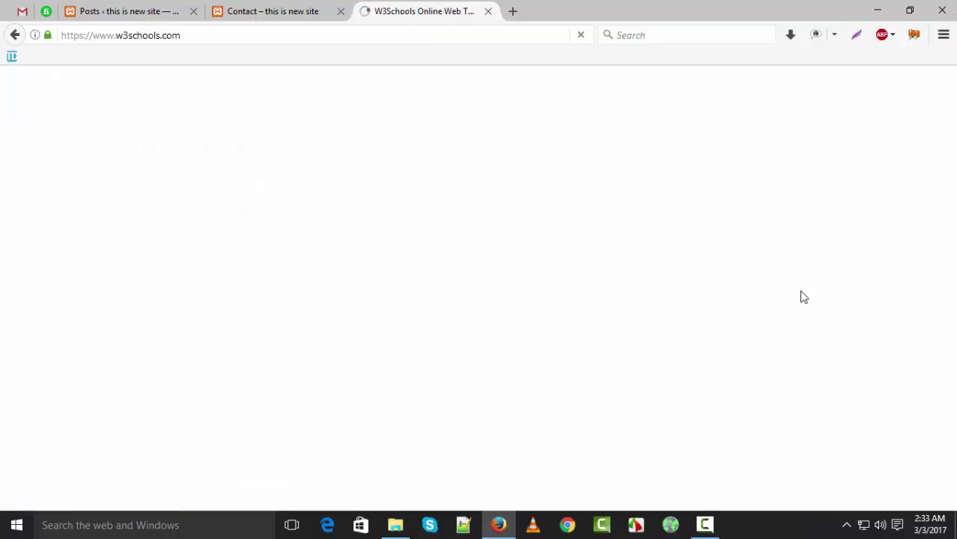
Look through the W3Schools home page from its tutorial list down to the footer.
{"action": "scroll", "coordinate": [724, 310], "scroll_direction": "down", "scroll_amount": 8}
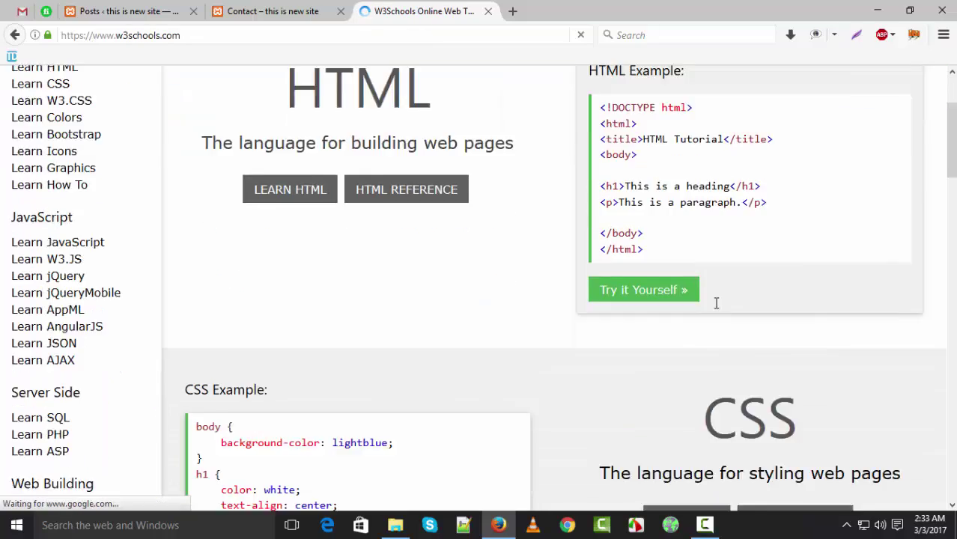
{"action": "scroll", "coordinate": [718, 308], "scroll_direction": "up", "scroll_amount": 8}
{"action": "scroll", "coordinate": [346, 267], "scroll_direction": "down", "scroll_amount": 15}
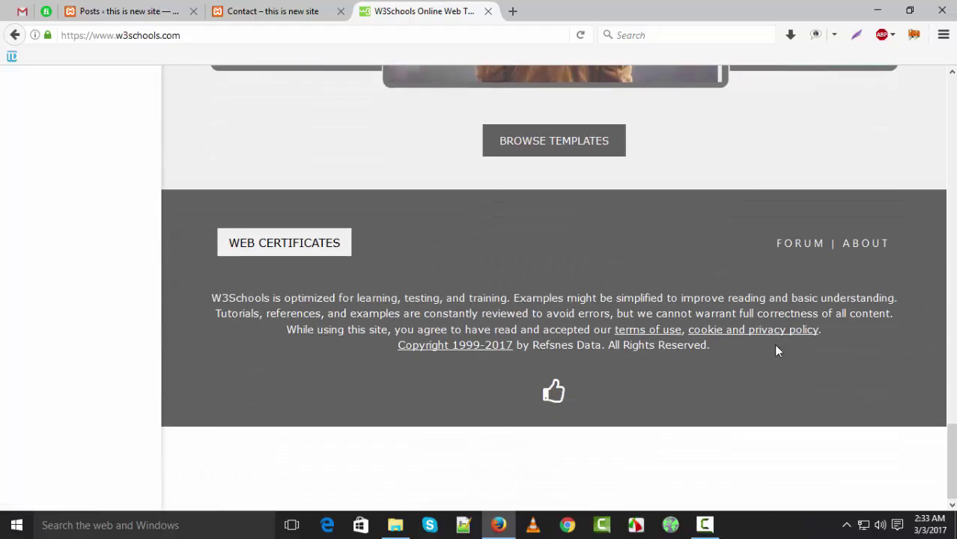
{"action": "scroll", "coordinate": [600, 336], "scroll_direction": "up", "scroll_amount": 14}
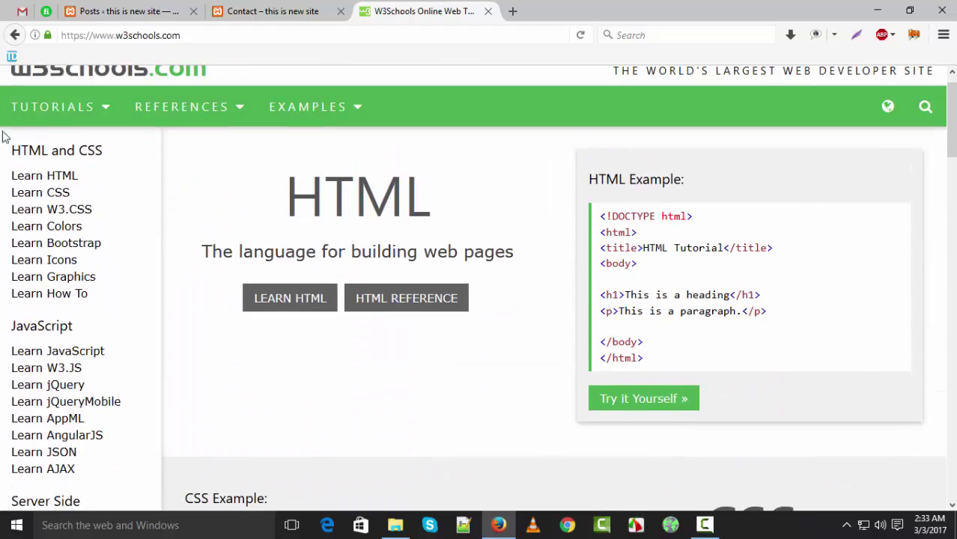
Open the HTML tutorial, look through its first page and continue to the HTML introduction chapter.
{"action": "left_click", "coordinate": [42, 177]}
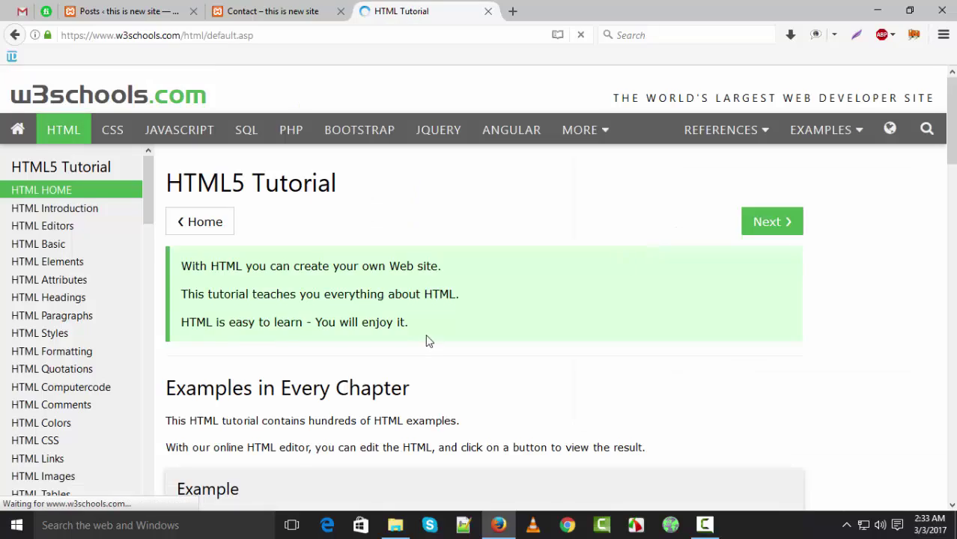
{"action": "scroll", "coordinate": [428, 339], "scroll_direction": "down", "scroll_amount": 10}
{"action": "scroll", "coordinate": [429, 342], "scroll_direction": "down", "scroll_amount": 6}
{"action": "scroll", "coordinate": [429, 342], "scroll_direction": "up", "scroll_amount": 10}
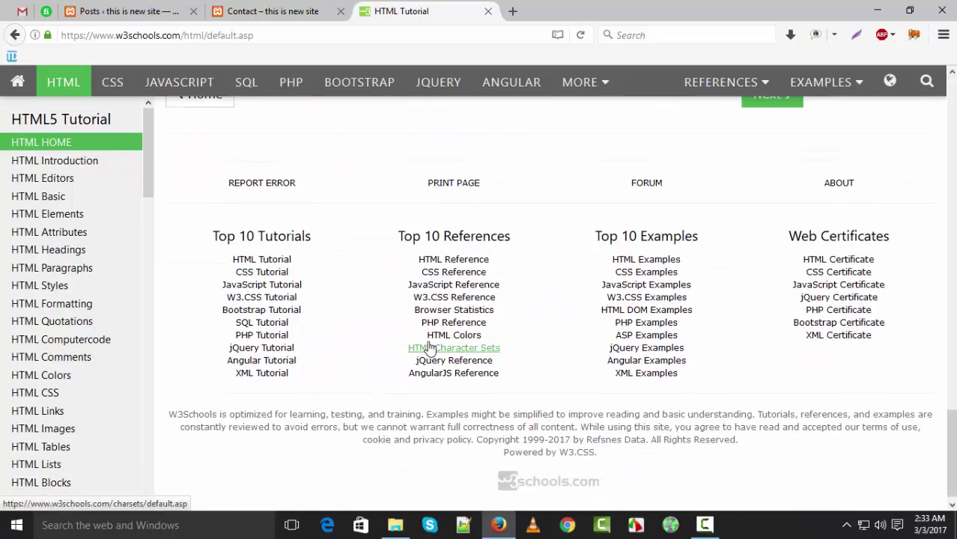
{"action": "scroll", "coordinate": [430, 348], "scroll_direction": "up", "scroll_amount": 5}
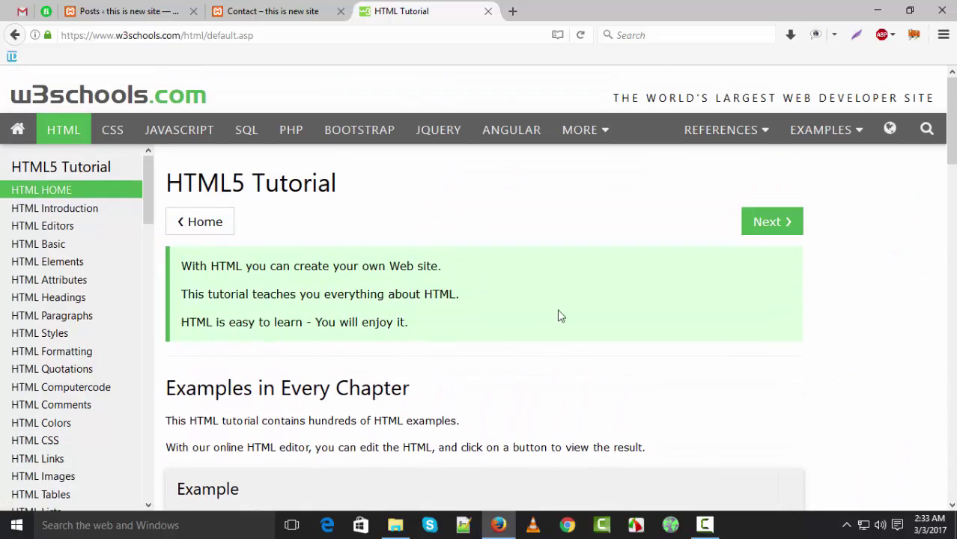
{"action": "left_click", "coordinate": [776, 229]}
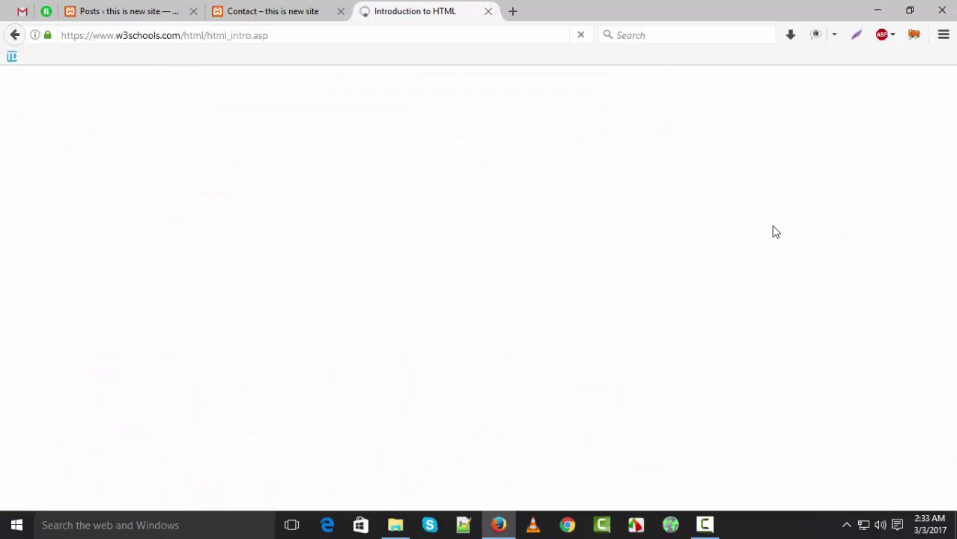
Advance through the HTML tutorial past the HTML Editors chapter to the HTML Basic chapter.
{"action": "left_click", "coordinate": [774, 227]}
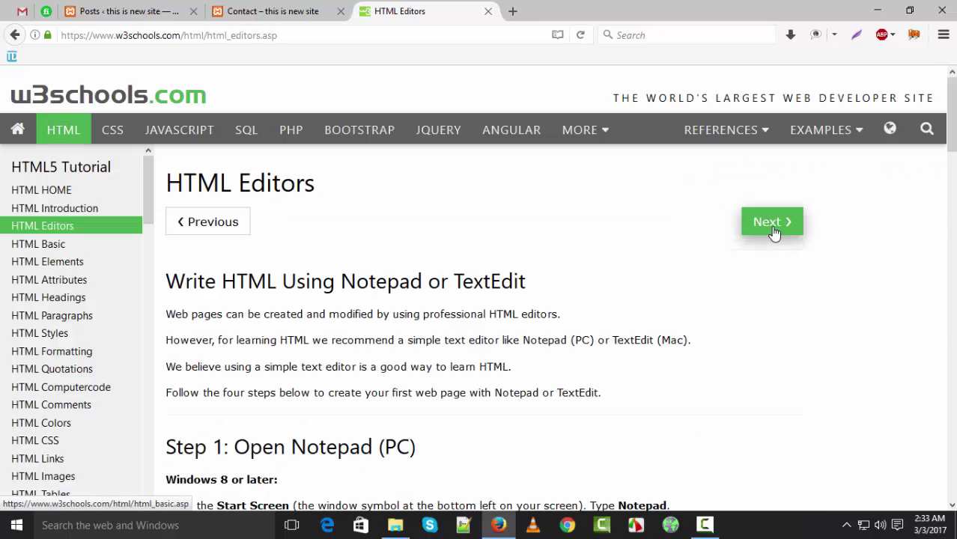
{"action": "left_click", "coordinate": [776, 232]}
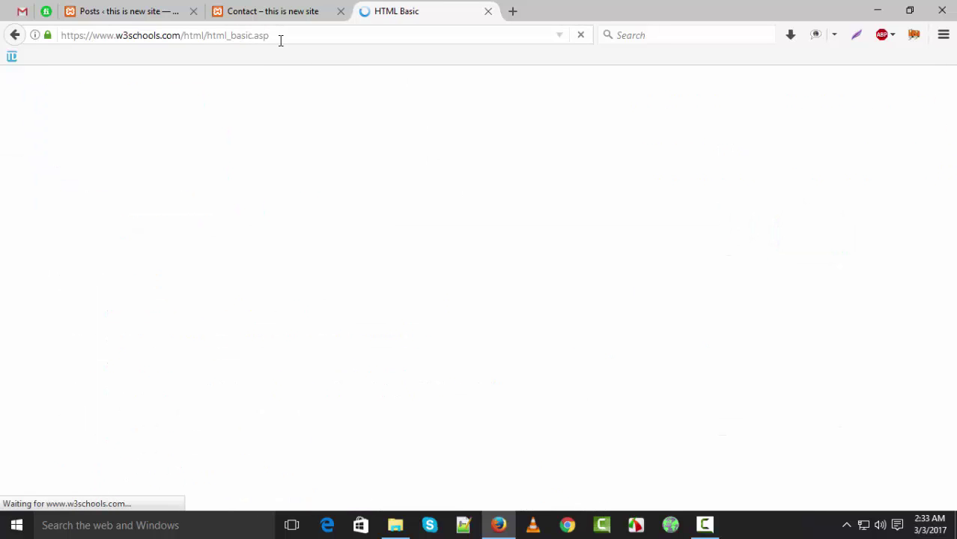
Search the web for prothoma in the same browser tab and open the Prothom Alo result.
{"action": "left_click", "coordinate": [280, 38]}
{"action": "type", "text": "pr"}
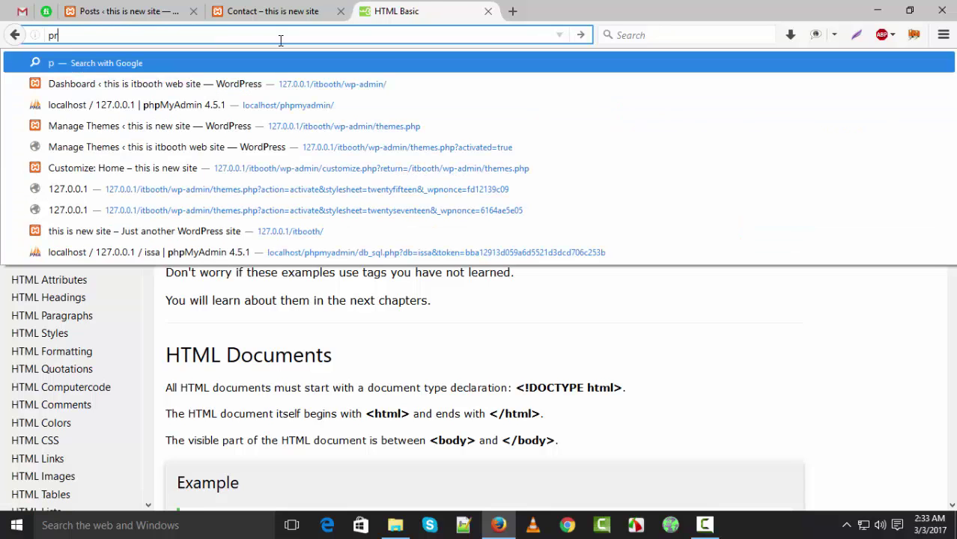
{"action": "type", "text": "othoma"}
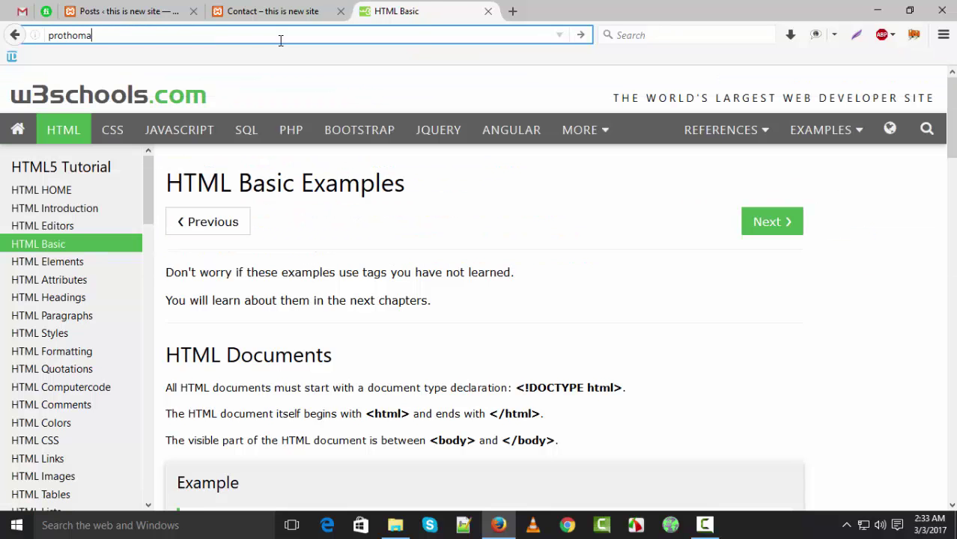
{"action": "key", "text": "Return"}
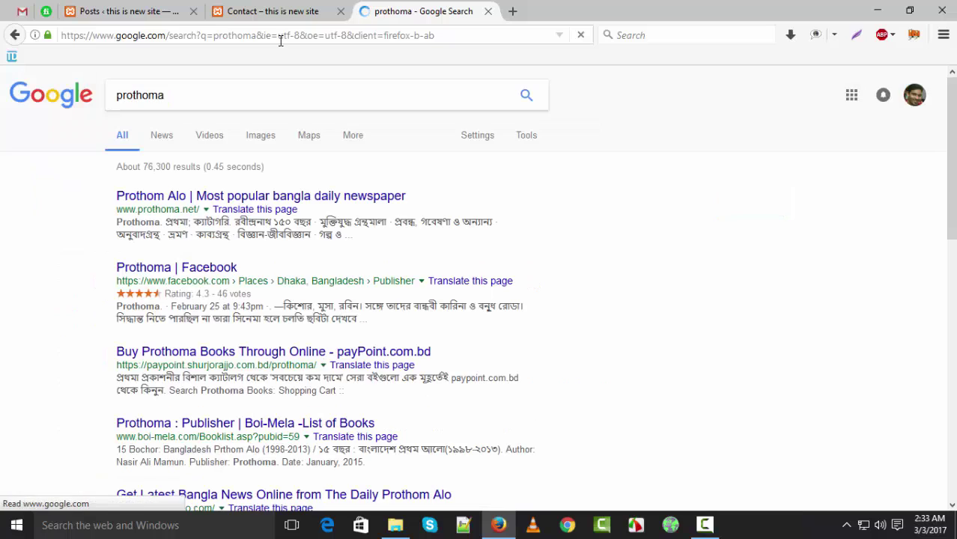
{"action": "left_click", "coordinate": [260, 198]}
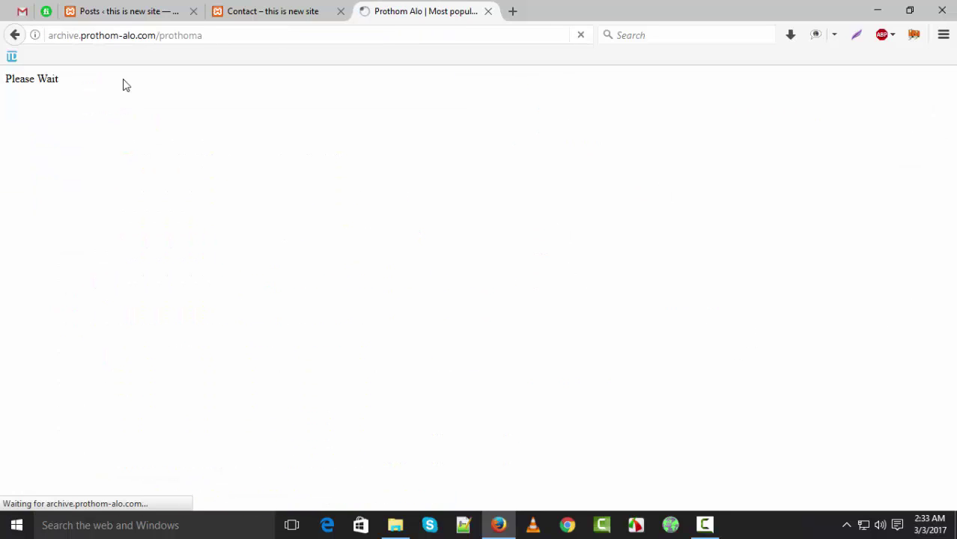
Look through the Prothoma site from its book categories down to the footer and back up to its navigation menu.
{"action": "scroll", "coordinate": [775, 294], "scroll_direction": "down", "scroll_amount": 10}
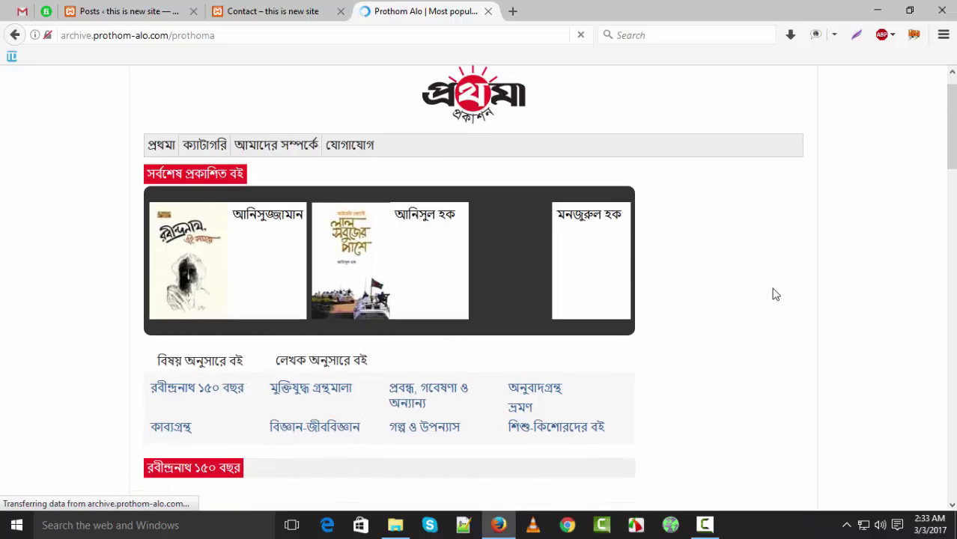
{"action": "scroll", "coordinate": [775, 294], "scroll_direction": "down", "scroll_amount": 10}
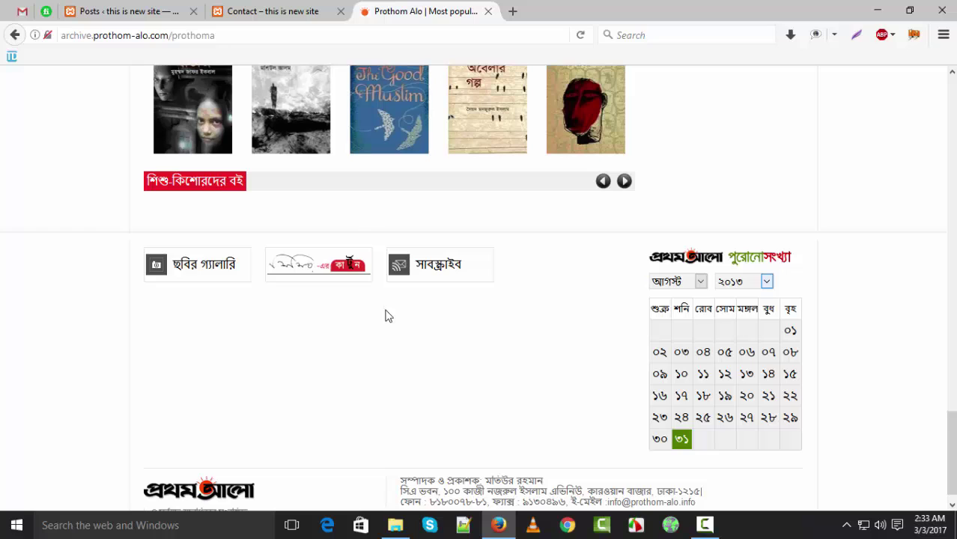
{"action": "scroll", "coordinate": [226, 296], "scroll_direction": "up", "scroll_amount": 4}
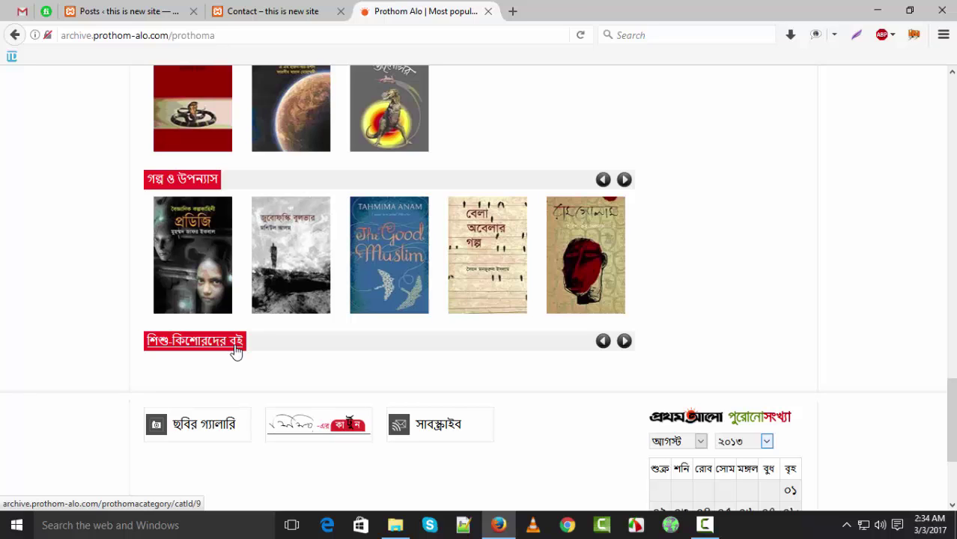
{"action": "scroll", "coordinate": [423, 342], "scroll_direction": "up", "scroll_amount": 20}
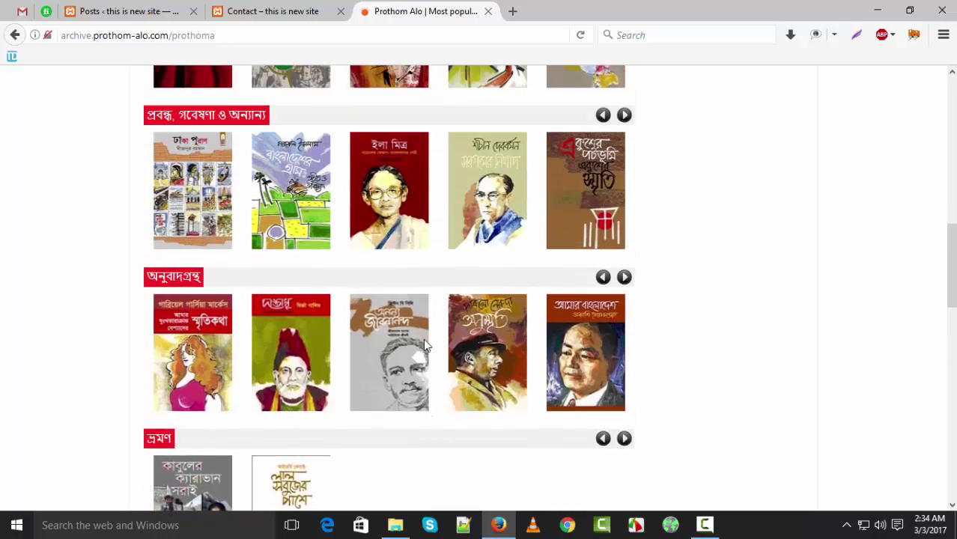
{"action": "scroll", "coordinate": [428, 346], "scroll_direction": "up", "scroll_amount": 8}
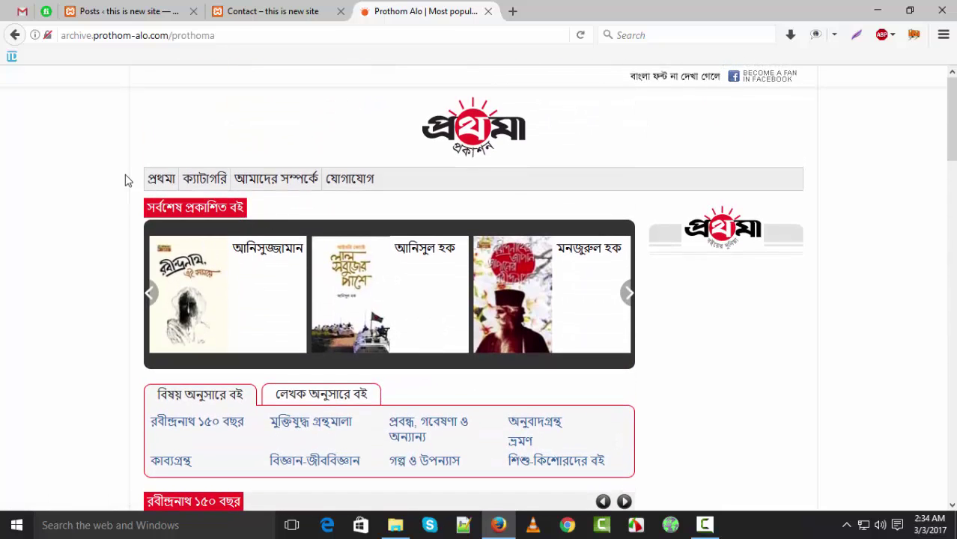
{"action": "mouse_move", "coordinate": [208, 186]}
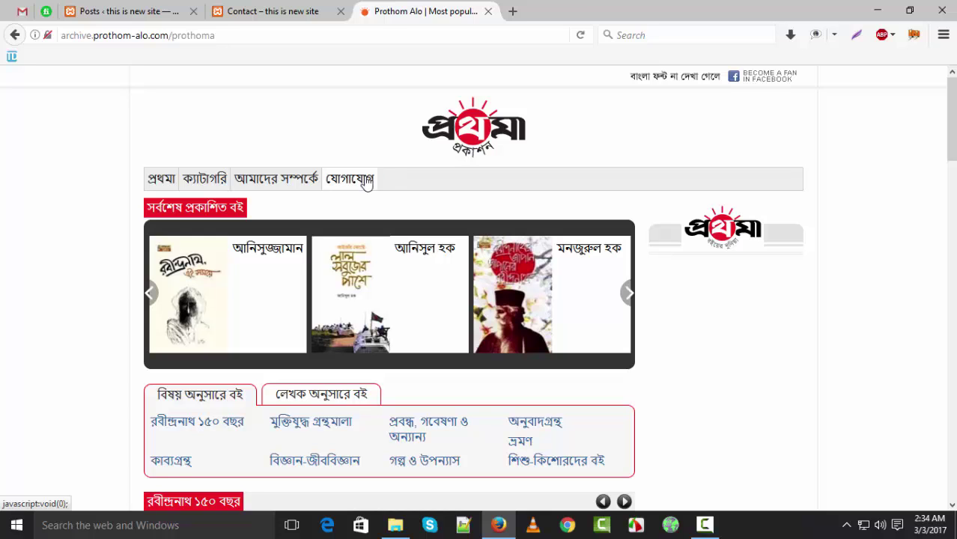
Return to the WordPress admin and start a new post titled "this is our post".
{"action": "left_click", "coordinate": [119, 11]}
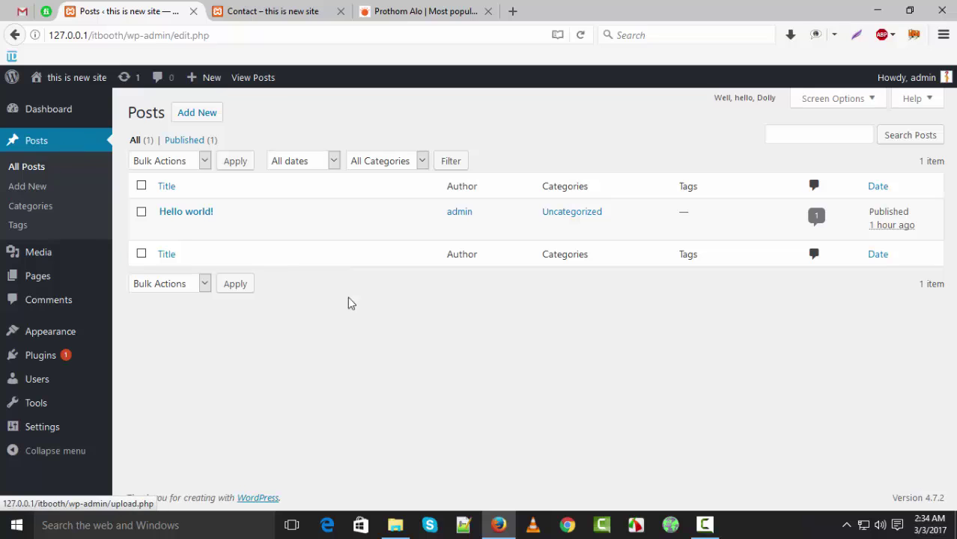
{"action": "left_click", "coordinate": [197, 113]}
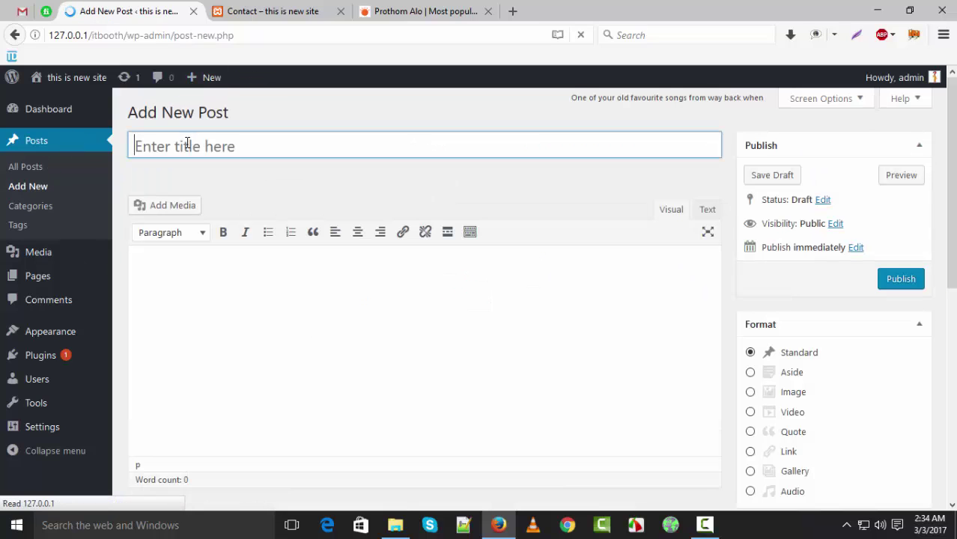
{"action": "left_click", "coordinate": [187, 144]}
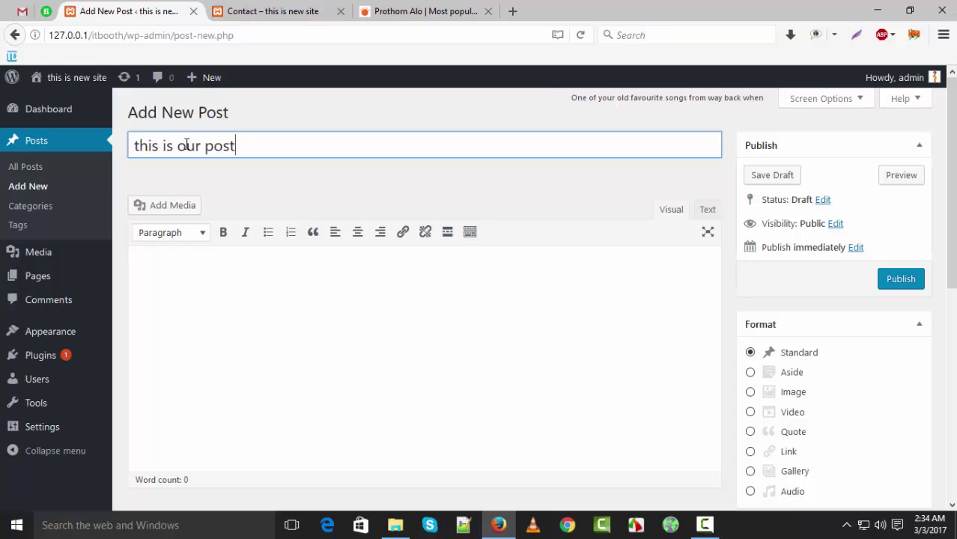
{"action": "left_click", "coordinate": [277, 316]}
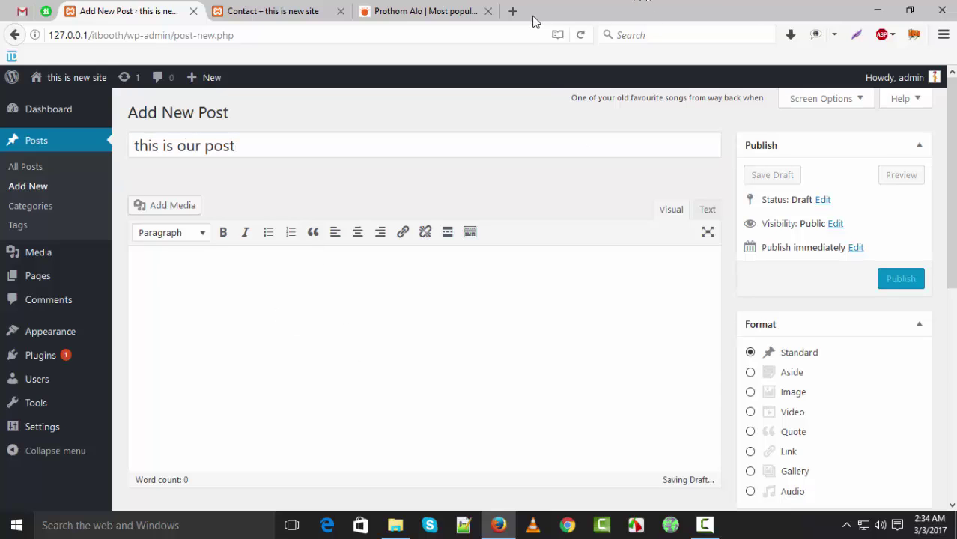
Search the web for loremipsume in a new browser tab and open the Lipsum generator site.
{"action": "key", "text": "ctrl+t"}
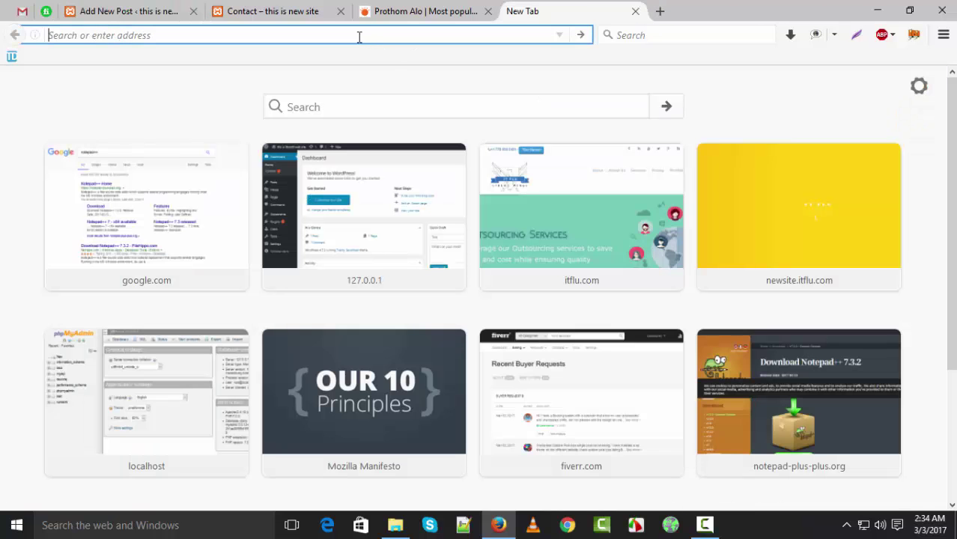
{"action": "type", "text": "loremi"}
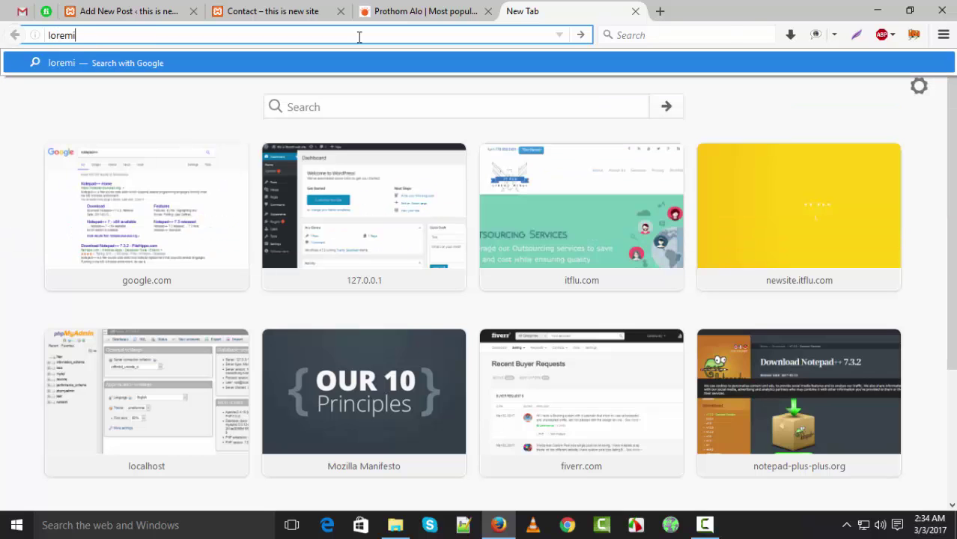
{"action": "type", "text": "psume"}
{"action": "key", "text": "Return"}
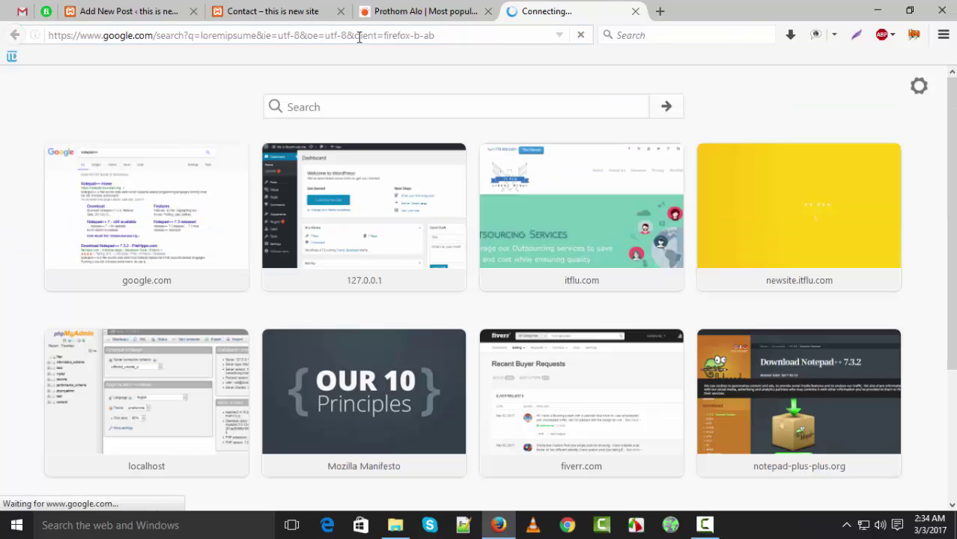
{"action": "left_click", "coordinate": [234, 240]}
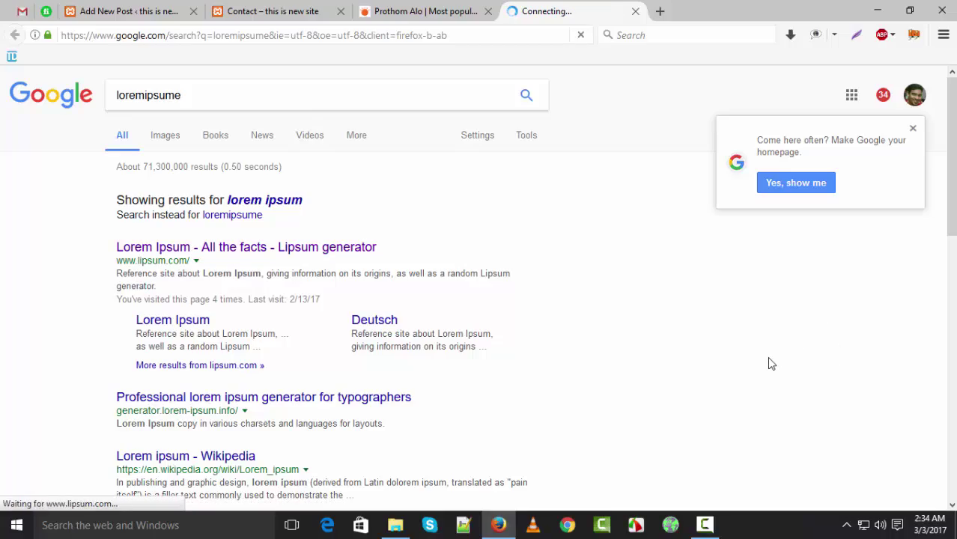
Copy the "What is Lorem Ipsum?" and "Why do we use it?" sections from the Lipsum page.
{"action": "scroll", "coordinate": [765, 357], "scroll_direction": "down", "scroll_amount": 2}
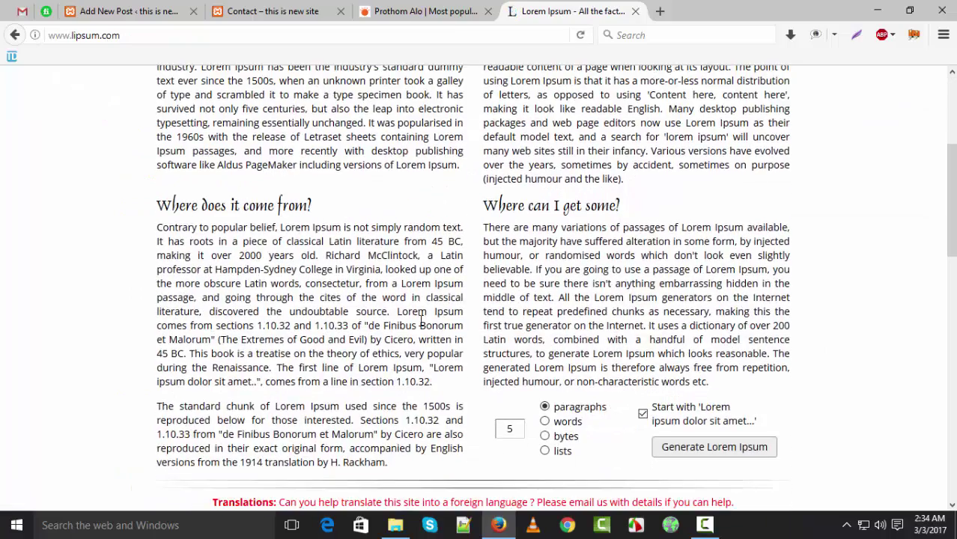
{"action": "scroll", "coordinate": [432, 338], "scroll_direction": "up", "scroll_amount": 2}
{"action": "left_click_drag", "start_coordinate": [626, 339], "coordinate": [126, 173]}
{"action": "key", "text": "ctrl+c"}
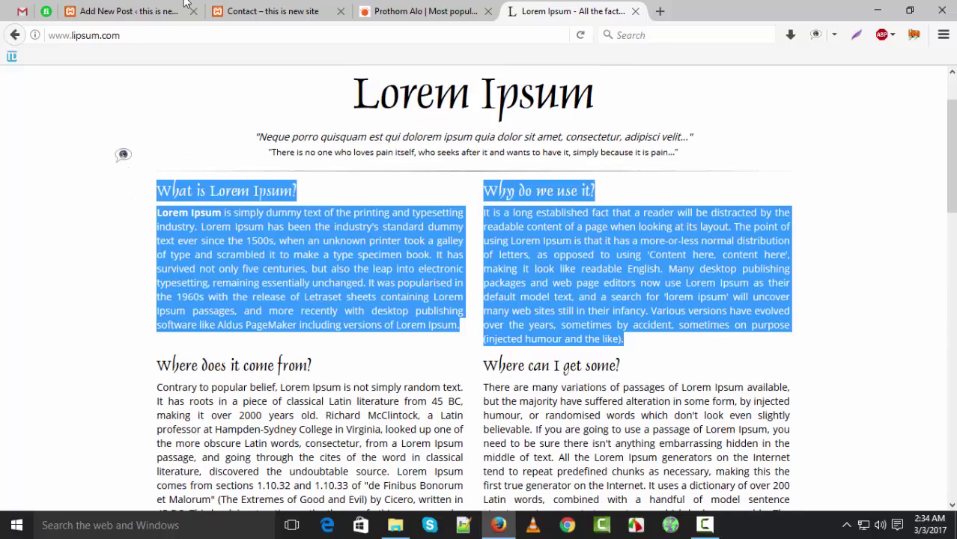
Paste the copied sections into the body of the new WordPress post and publish it.
{"action": "left_click", "coordinate": [184, 5]}
{"action": "left_click", "coordinate": [273, 278]}
{"action": "key", "text": "ctrl+v"}
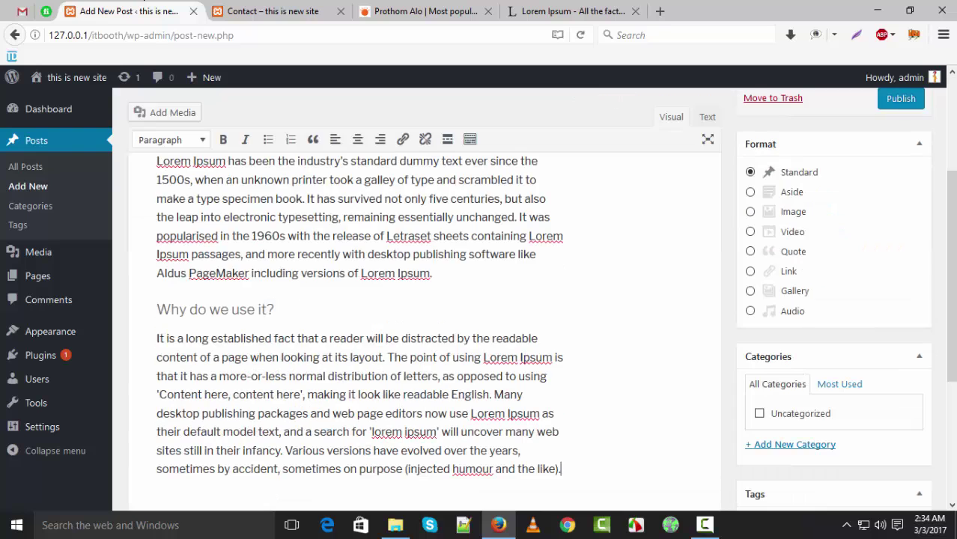
{"action": "scroll", "coordinate": [907, 315], "scroll_direction": "up", "scroll_amount": 3}
{"action": "left_click", "coordinate": [901, 280]}
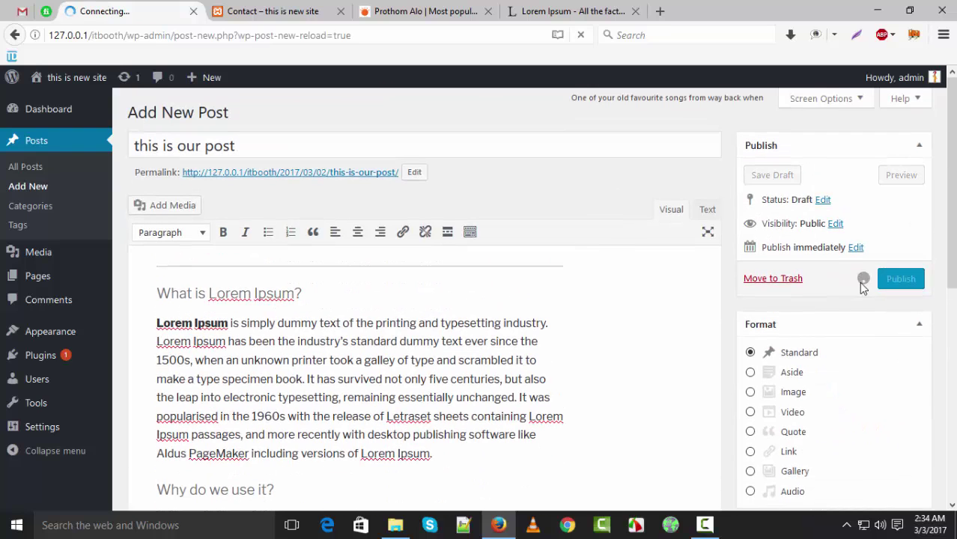
Open the live site's Blog page and check how the new post appears there, down to the footer and back up.
{"action": "left_click", "coordinate": [266, 6]}
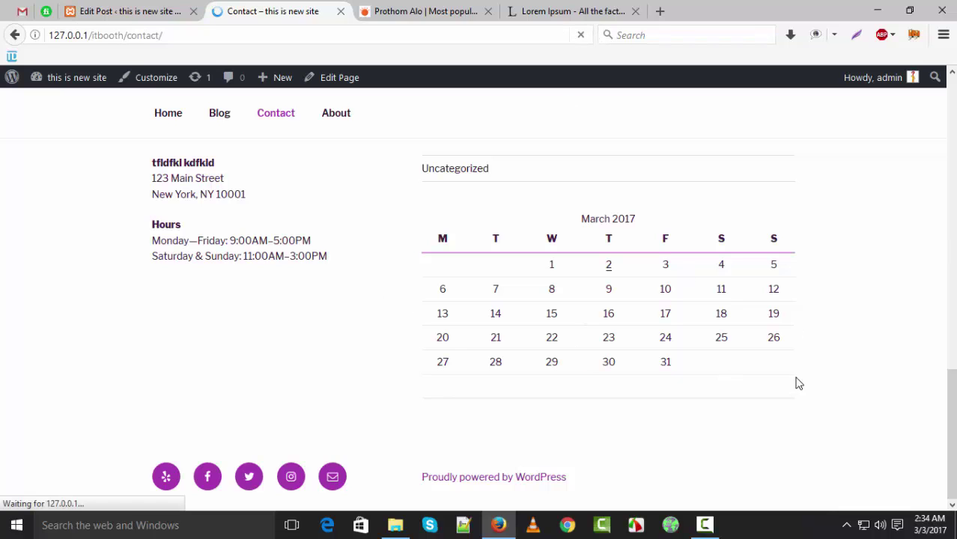
{"action": "left_click", "coordinate": [220, 112]}
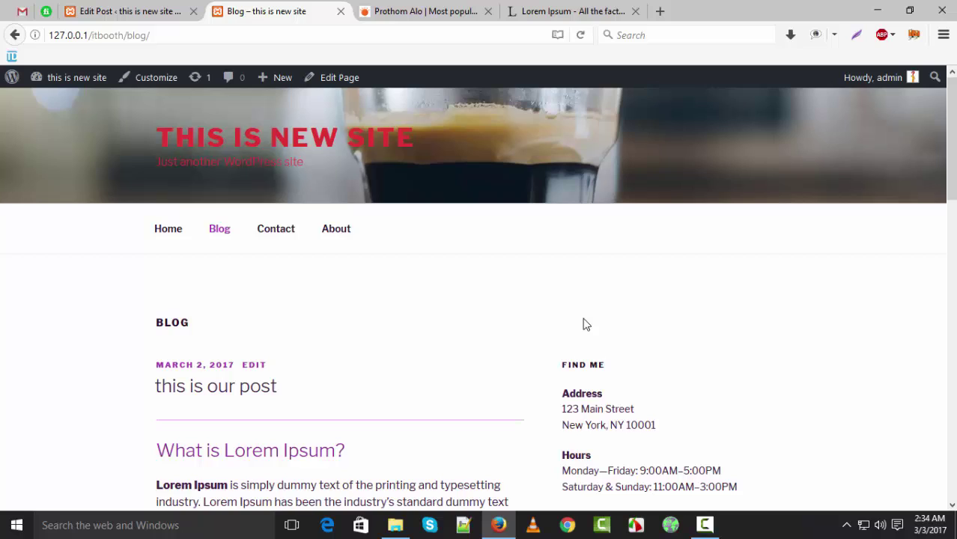
{"action": "scroll", "coordinate": [577, 325], "scroll_direction": "down", "scroll_amount": 3}
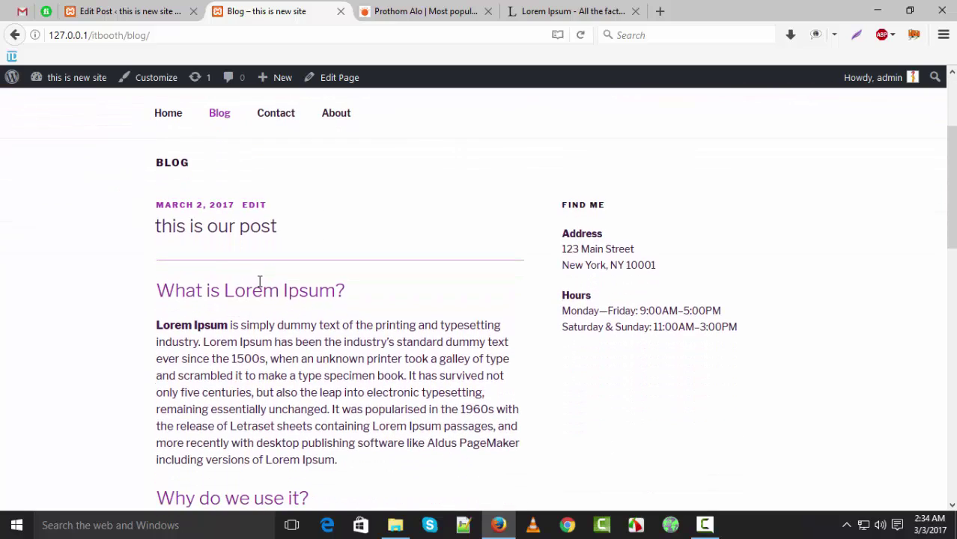
{"action": "scroll", "coordinate": [266, 262], "scroll_direction": "down", "scroll_amount": 2}
{"action": "left_click_drag", "start_coordinate": [166, 210], "coordinate": [507, 471]}
{"action": "left_click", "coordinate": [613, 312]}
{"action": "scroll", "coordinate": [614, 312], "scroll_direction": "down", "scroll_amount": 8}
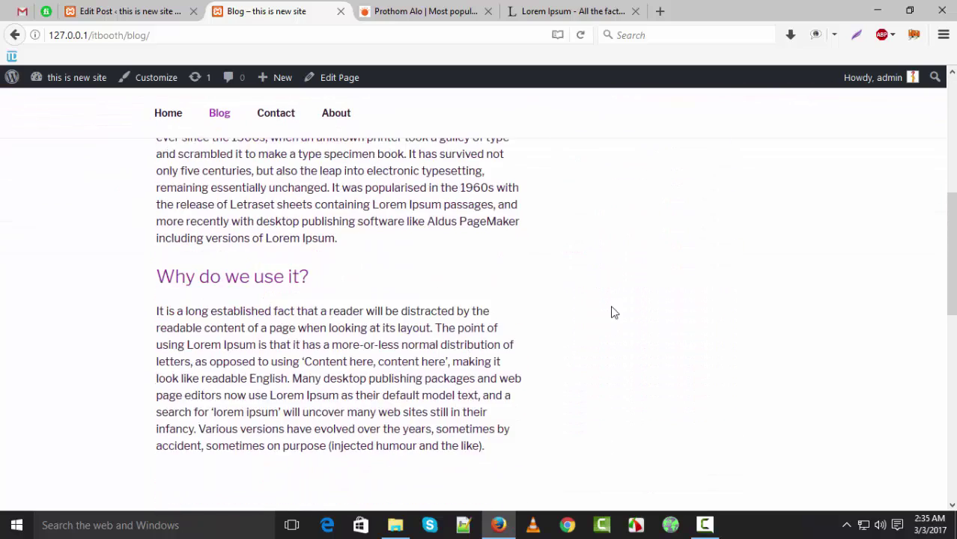
{"action": "scroll", "coordinate": [622, 370], "scroll_direction": "down", "scroll_amount": 5}
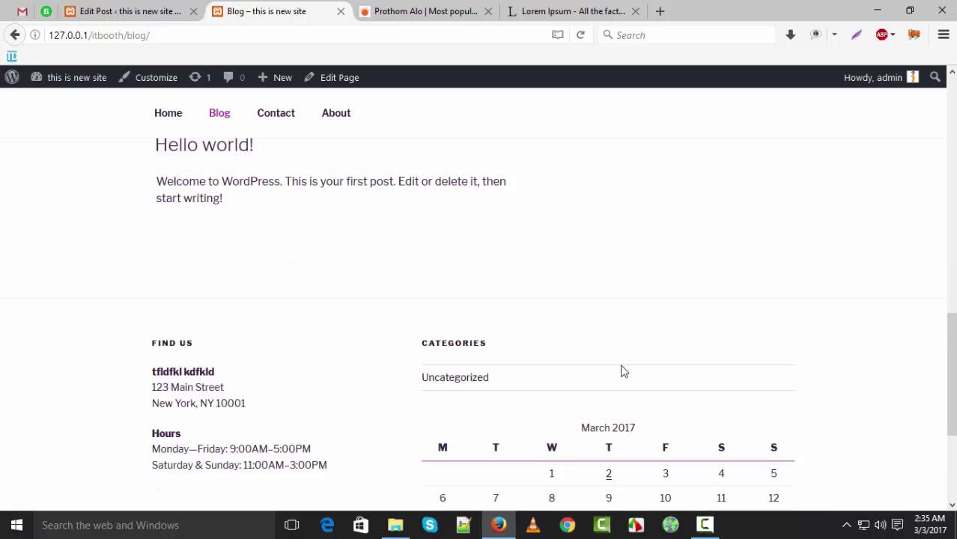
{"action": "scroll", "coordinate": [621, 370], "scroll_direction": "up", "scroll_amount": 2}
{"action": "scroll", "coordinate": [376, 310], "scroll_direction": "up", "scroll_amount": 15}
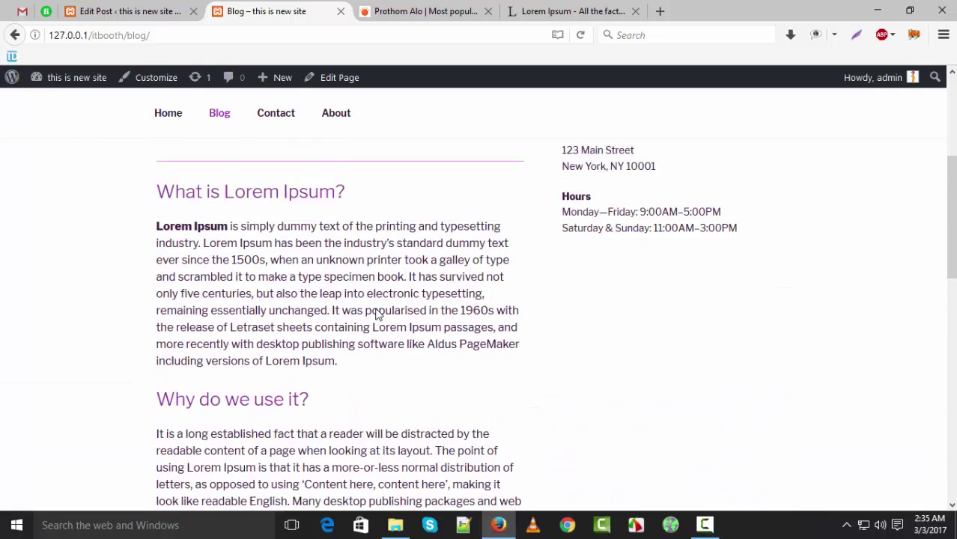
{"action": "left_click", "coordinate": [214, 233]}
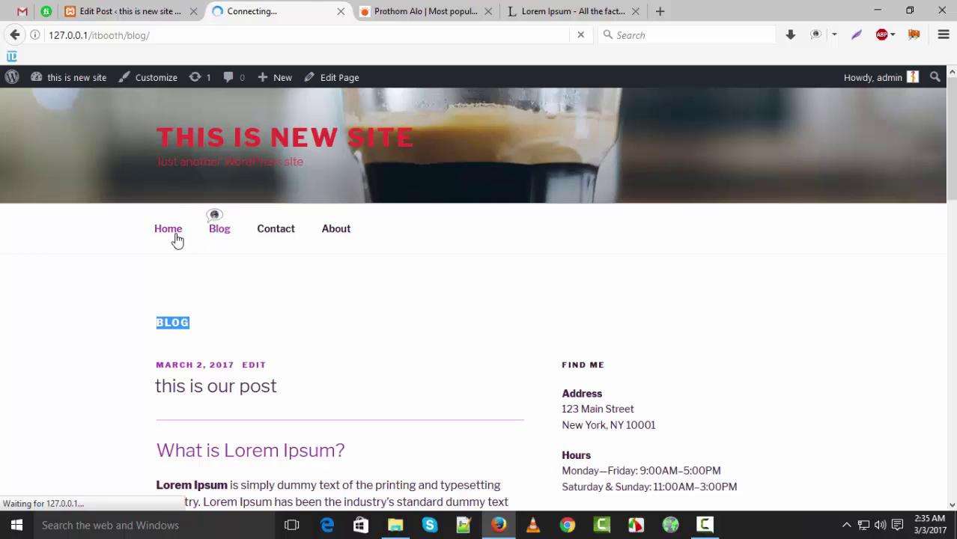
In the Reading settings of the site's admin area, set the Posts page to Home and save the changes.
{"action": "left_click", "coordinate": [127, 11]}
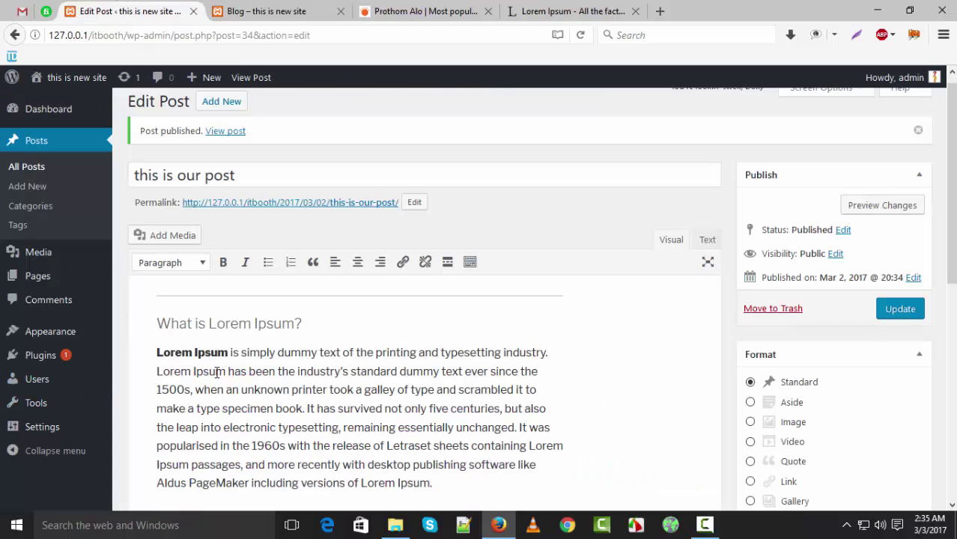
{"action": "mouse_move", "coordinate": [46, 433]}
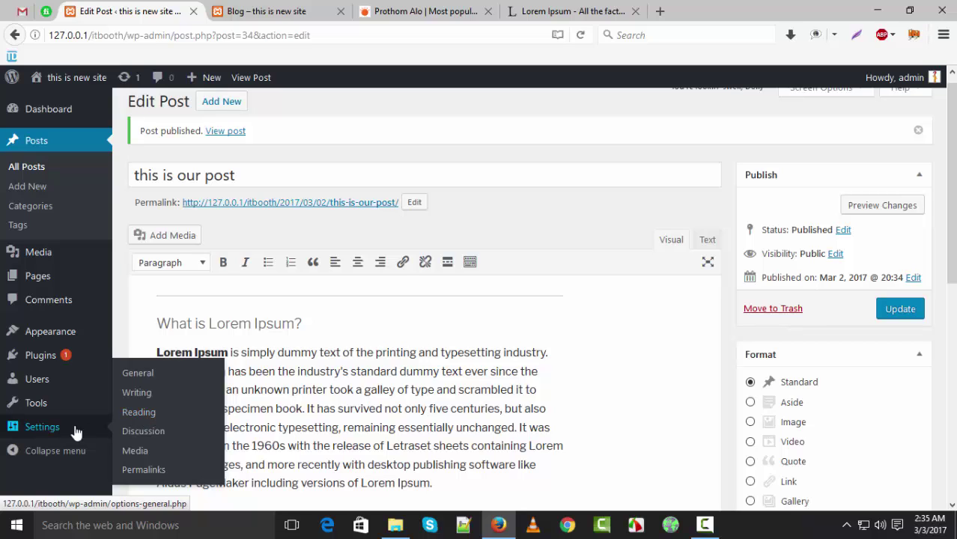
{"action": "left_click", "coordinate": [159, 417]}
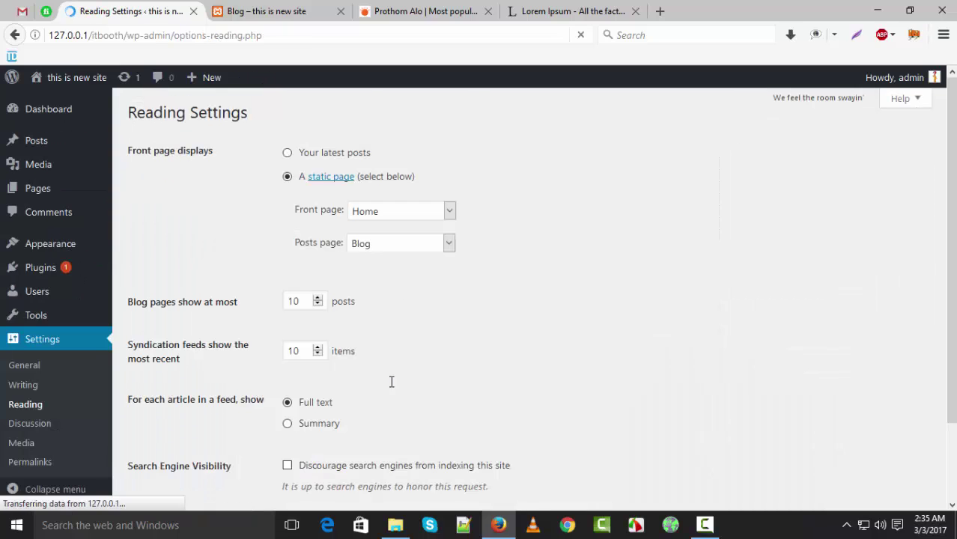
{"action": "left_click", "coordinate": [452, 245]}
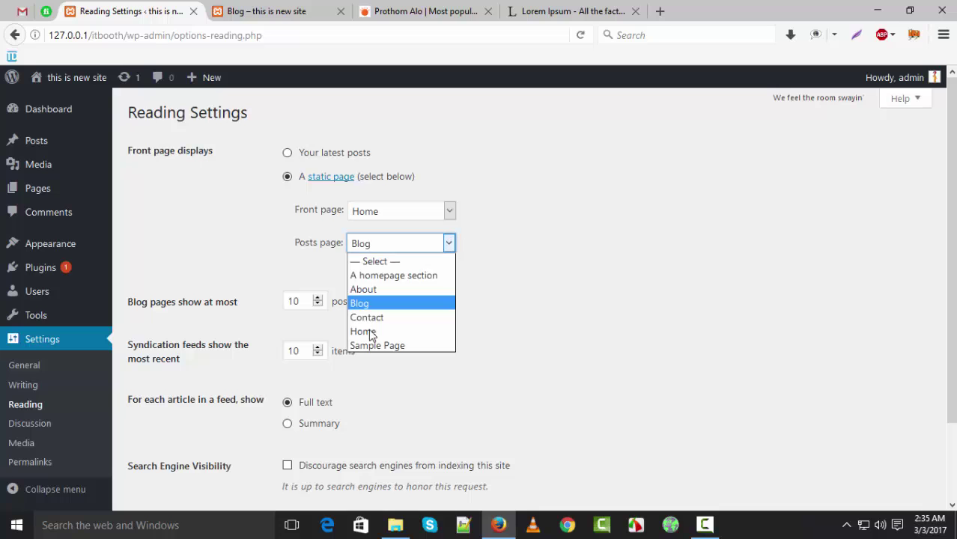
{"action": "left_click", "coordinate": [373, 331]}
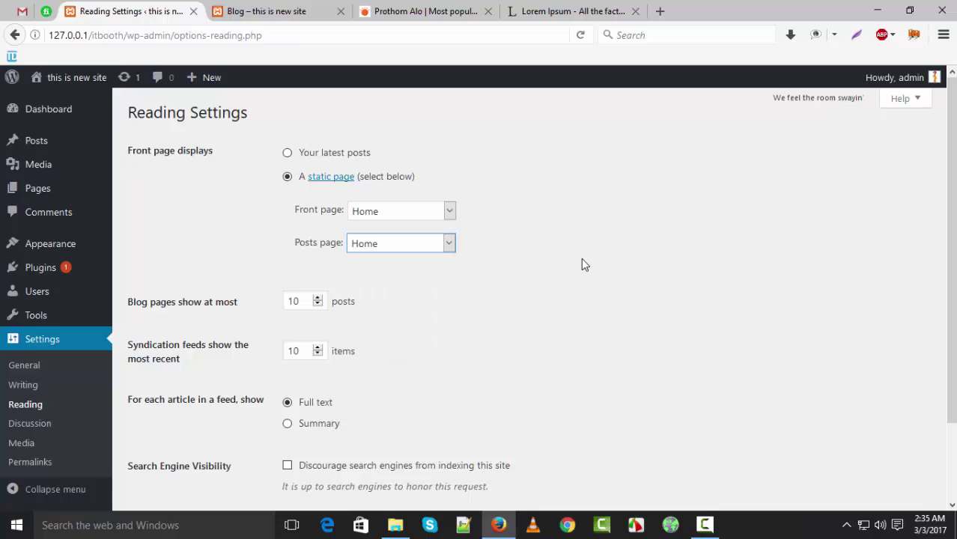
{"action": "scroll", "coordinate": [585, 265], "scroll_direction": "down", "scroll_amount": 2}
{"action": "left_click", "coordinate": [163, 439]}
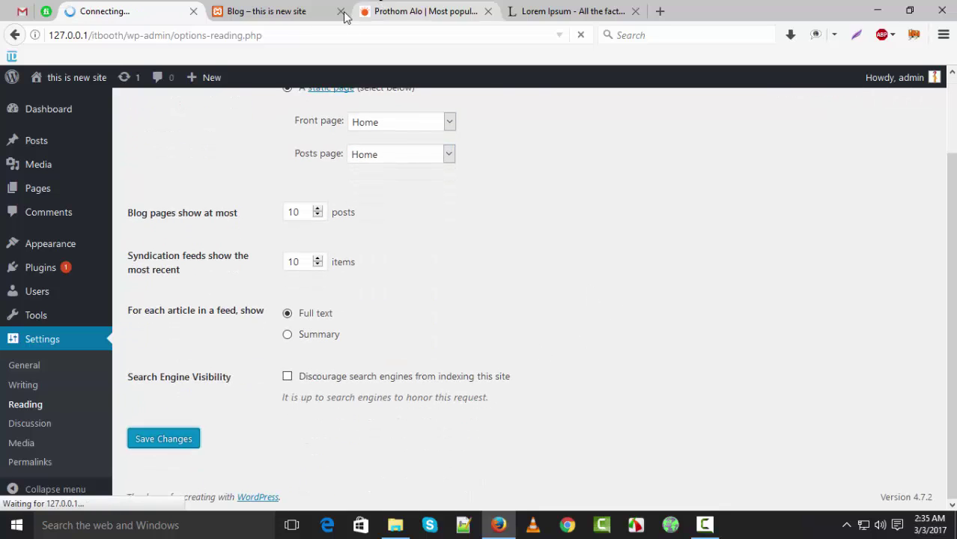
Open the live site's Home page and examine its sections to see the effect of the new Posts page setting.
{"action": "left_click", "coordinate": [333, 13]}
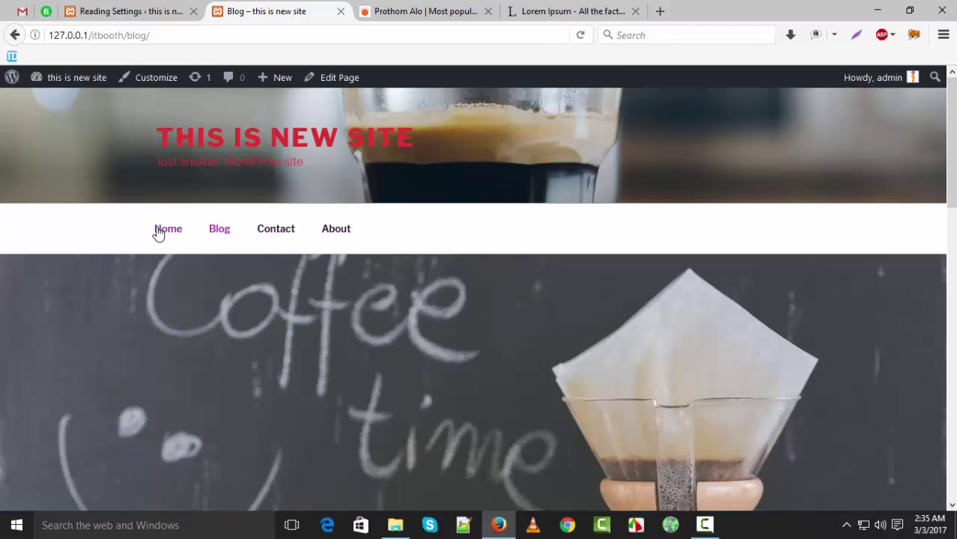
{"action": "left_click", "coordinate": [158, 230]}
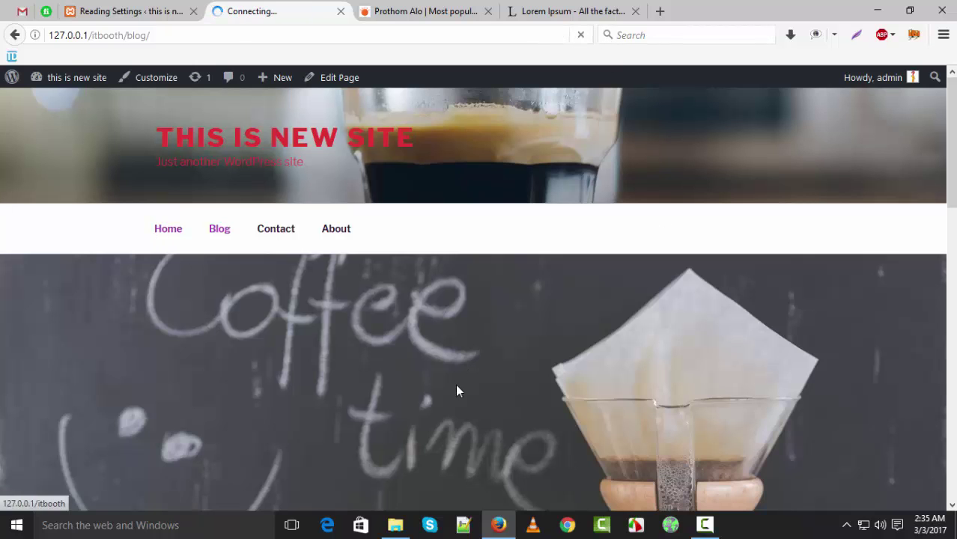
{"action": "scroll", "coordinate": [553, 395], "scroll_direction": "down", "scroll_amount": 4}
{"action": "scroll", "coordinate": [555, 399], "scroll_direction": "down", "scroll_amount": 5}
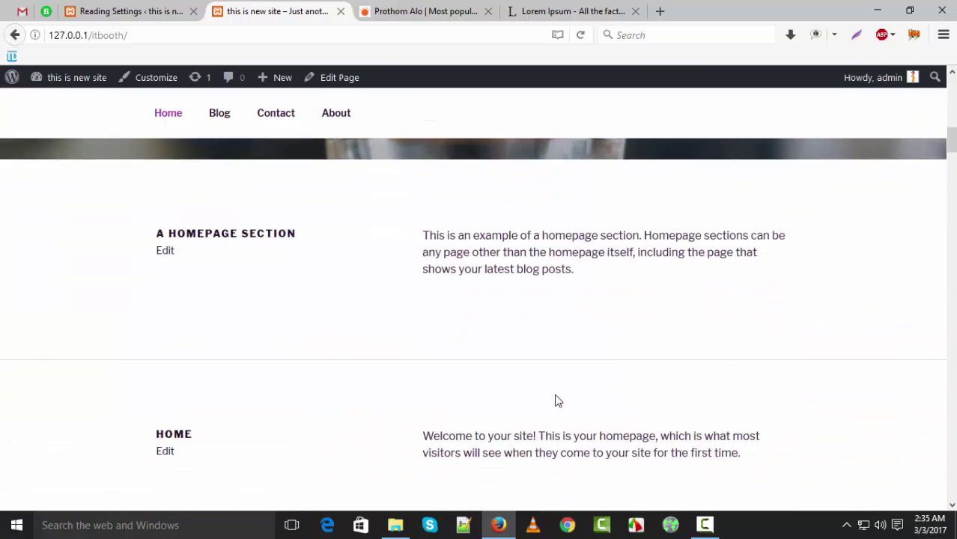
{"action": "scroll", "coordinate": [555, 400], "scroll_direction": "down", "scroll_amount": 2}
{"action": "scroll", "coordinate": [555, 399], "scroll_direction": "down", "scroll_amount": 8}
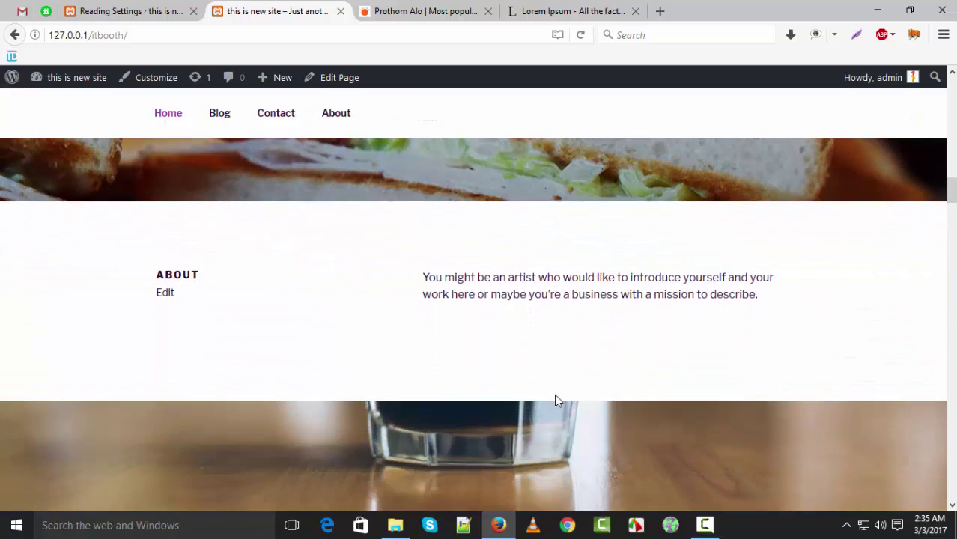
{"action": "scroll", "coordinate": [555, 397], "scroll_direction": "down", "scroll_amount": 3}
Back in the Reading settings, set the static Front page to Blog and save the changes.
{"action": "left_click", "coordinate": [144, 13]}
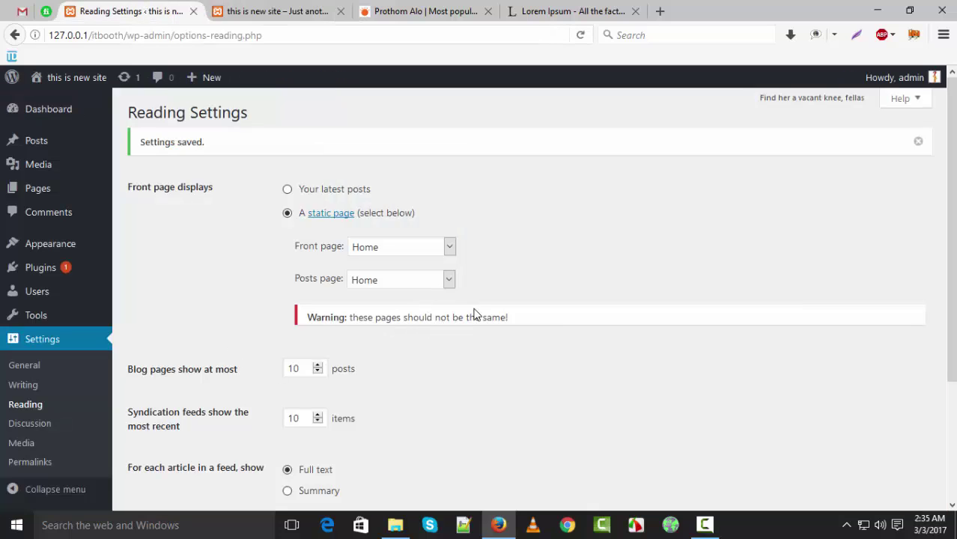
{"action": "left_click", "coordinate": [450, 247]}
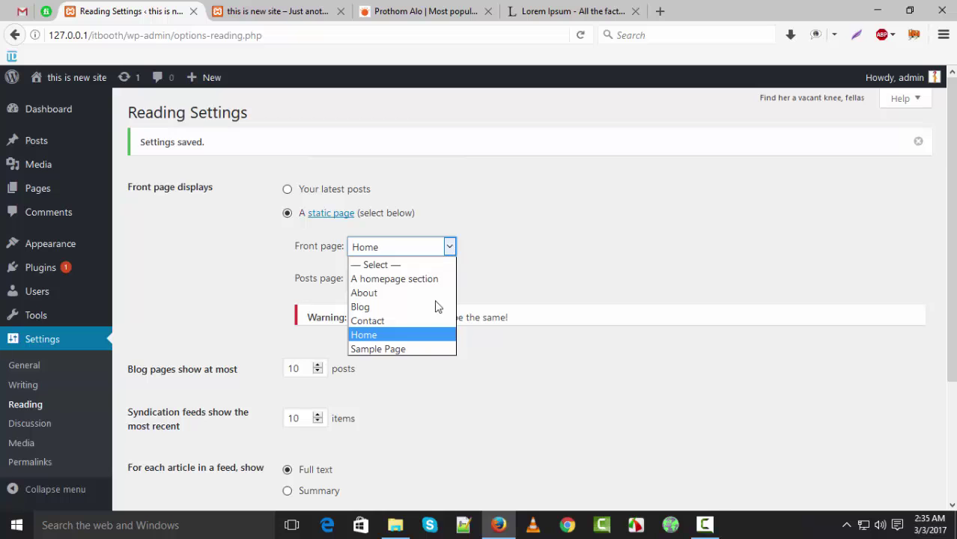
{"action": "left_click", "coordinate": [395, 308]}
{"action": "scroll", "coordinate": [408, 405], "scroll_direction": "down", "scroll_amount": 4}
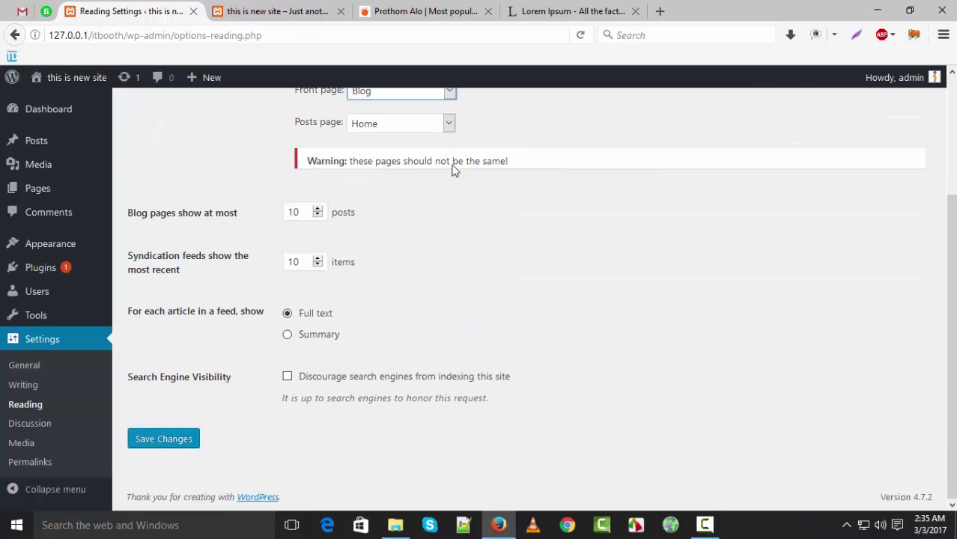
{"action": "scroll", "coordinate": [465, 195], "scroll_direction": "up", "scroll_amount": 5}
{"action": "scroll", "coordinate": [212, 394], "scroll_direction": "down", "scroll_amount": 5}
{"action": "left_click", "coordinate": [184, 453]}
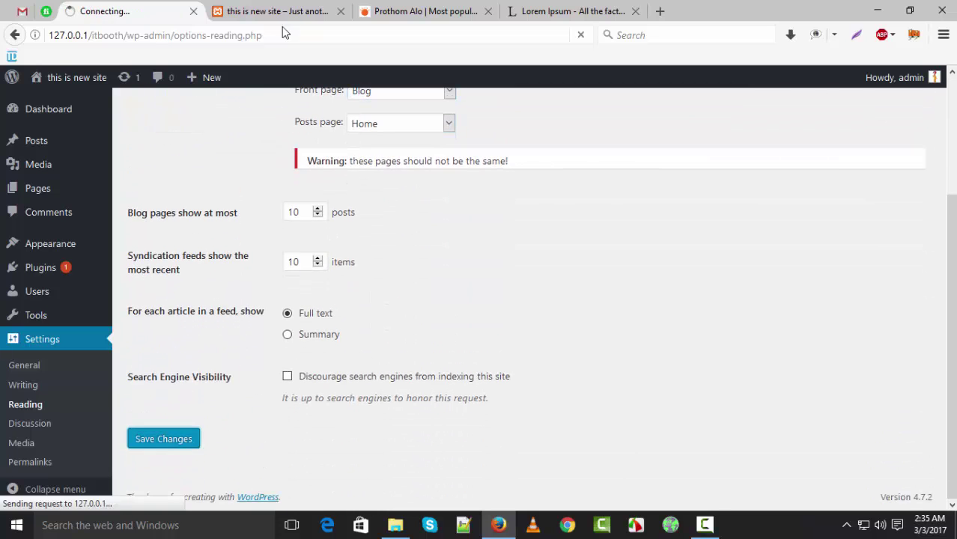
Reload the live site's Home page, examine its sections with the new front page, and return to the Reading settings.
{"action": "left_click", "coordinate": [277, 10]}
{"action": "left_click", "coordinate": [580, 35]}
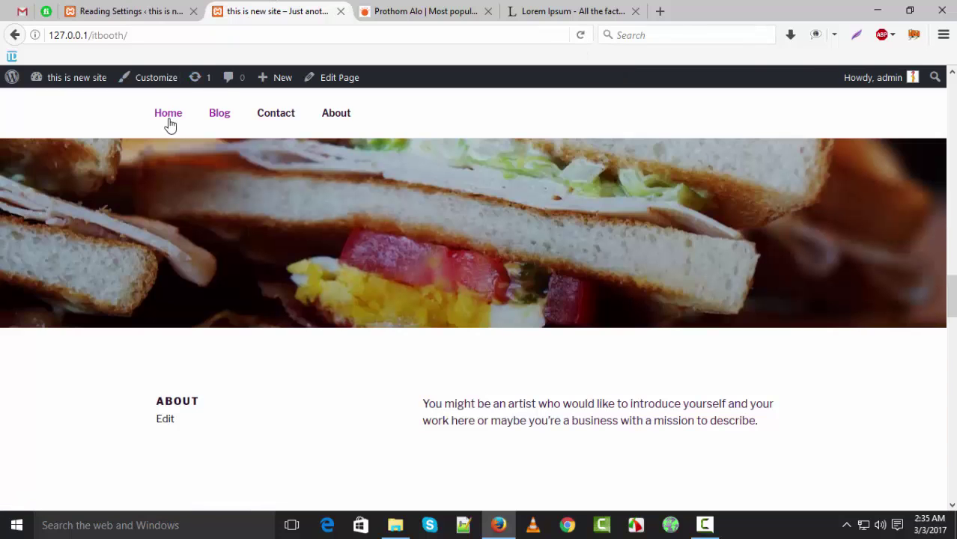
{"action": "left_click", "coordinate": [169, 117]}
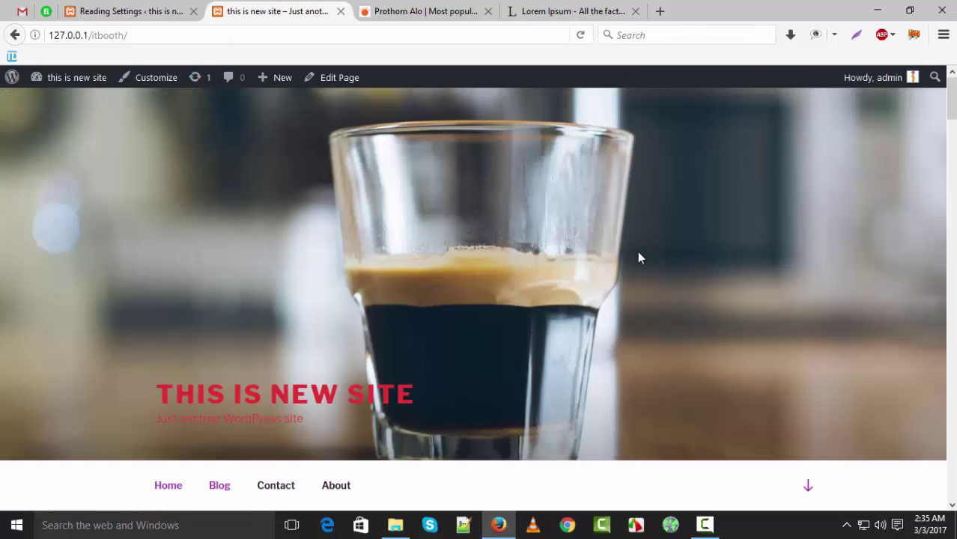
{"action": "scroll", "coordinate": [513, 211], "scroll_direction": "down", "scroll_amount": 3}
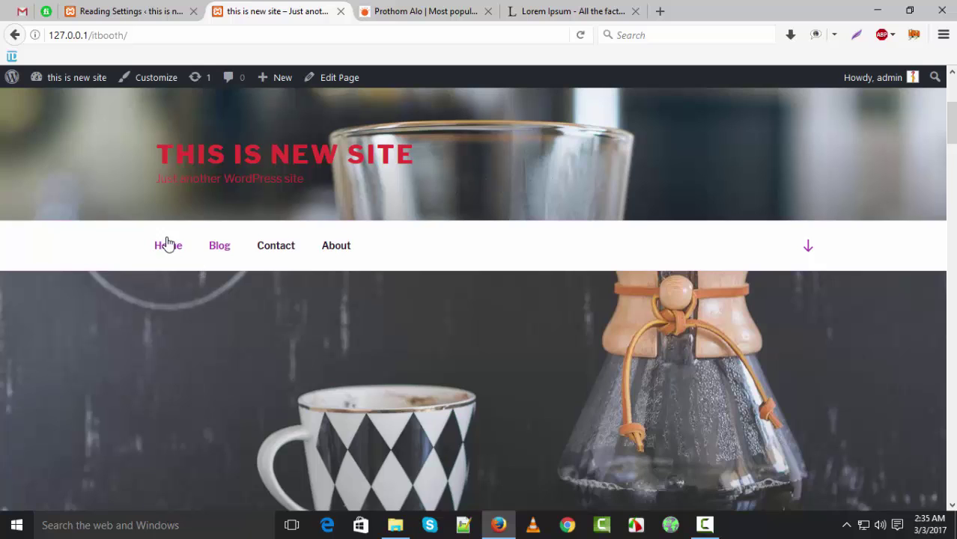
{"action": "left_click", "coordinate": [169, 245]}
{"action": "scroll", "coordinate": [573, 239], "scroll_direction": "down", "scroll_amount": 5}
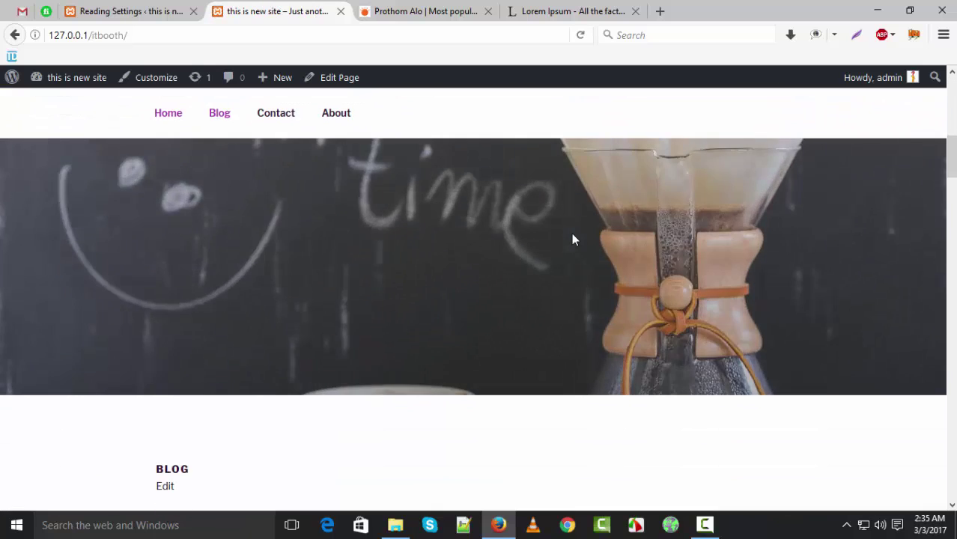
{"action": "scroll", "coordinate": [573, 240], "scroll_direction": "down", "scroll_amount": 8}
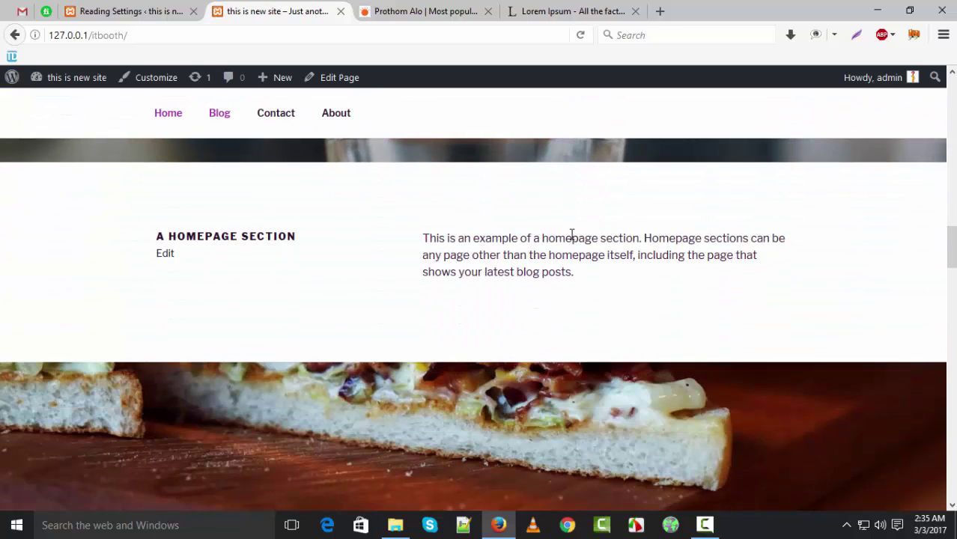
{"action": "scroll", "coordinate": [571, 234], "scroll_direction": "down", "scroll_amount": 10}
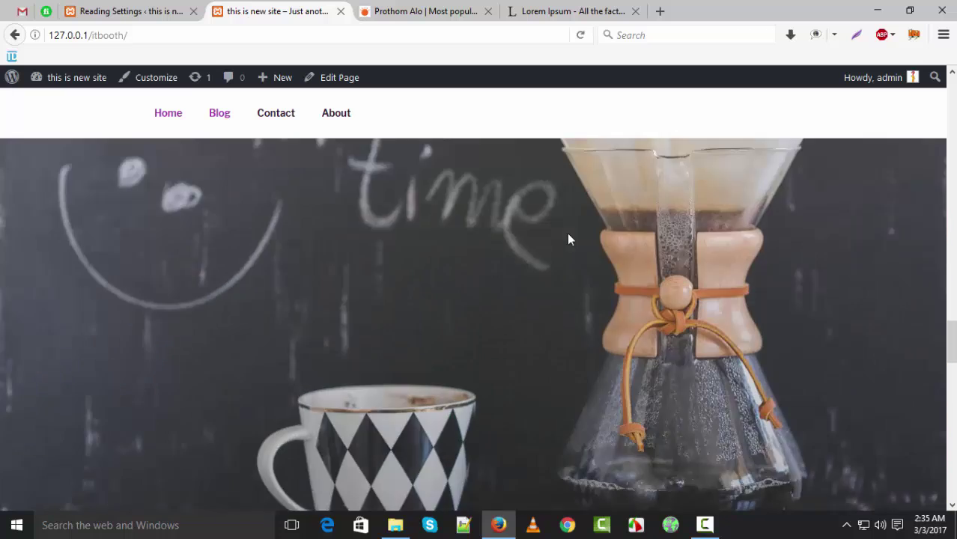
{"action": "scroll", "coordinate": [568, 234], "scroll_direction": "down", "scroll_amount": 8}
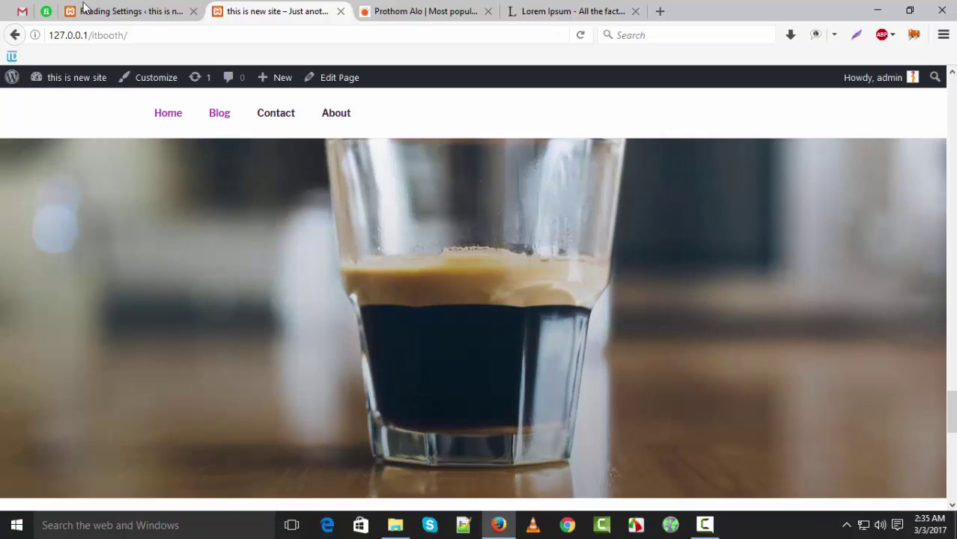
{"action": "left_click", "coordinate": [110, 5]}
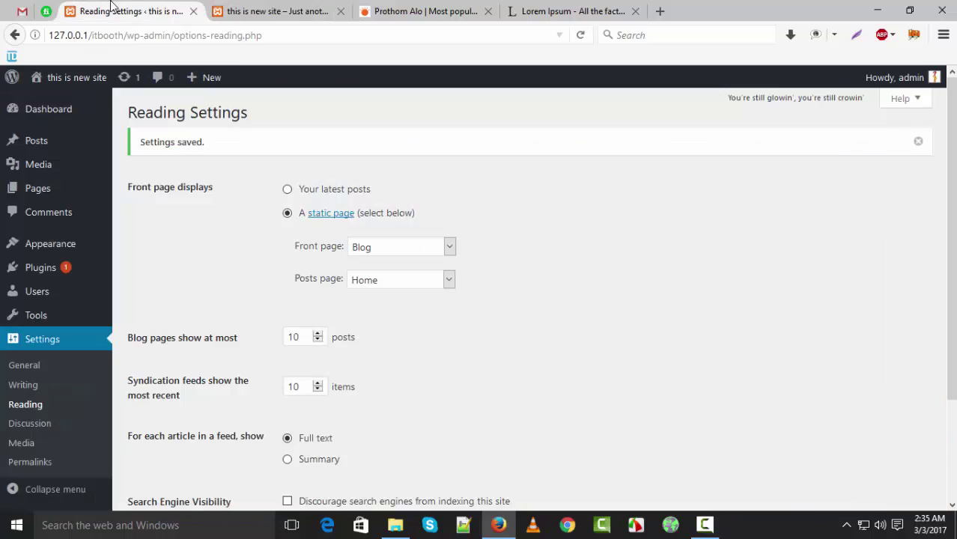